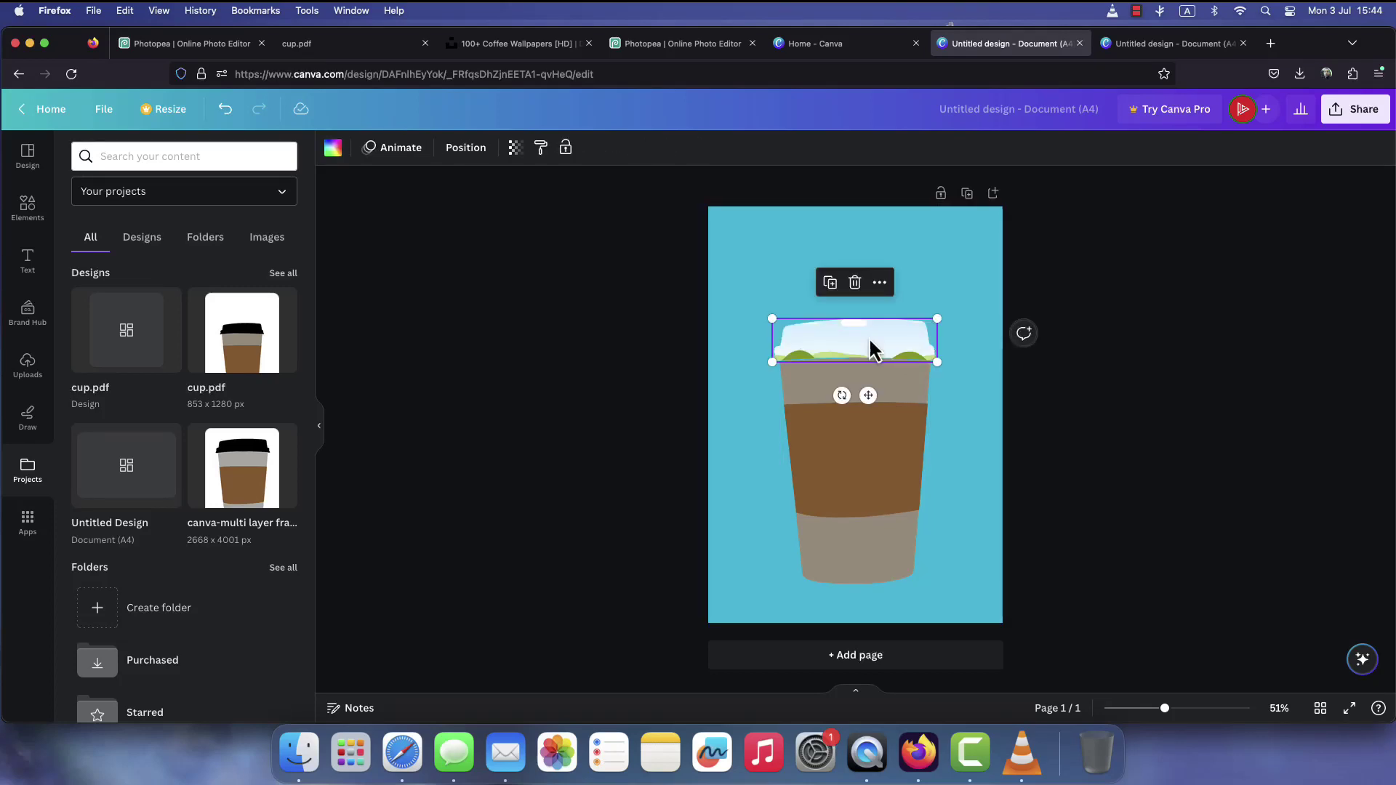
Drop the grey texture from Elements into the cup lid in Canva.
left_click(29, 211)
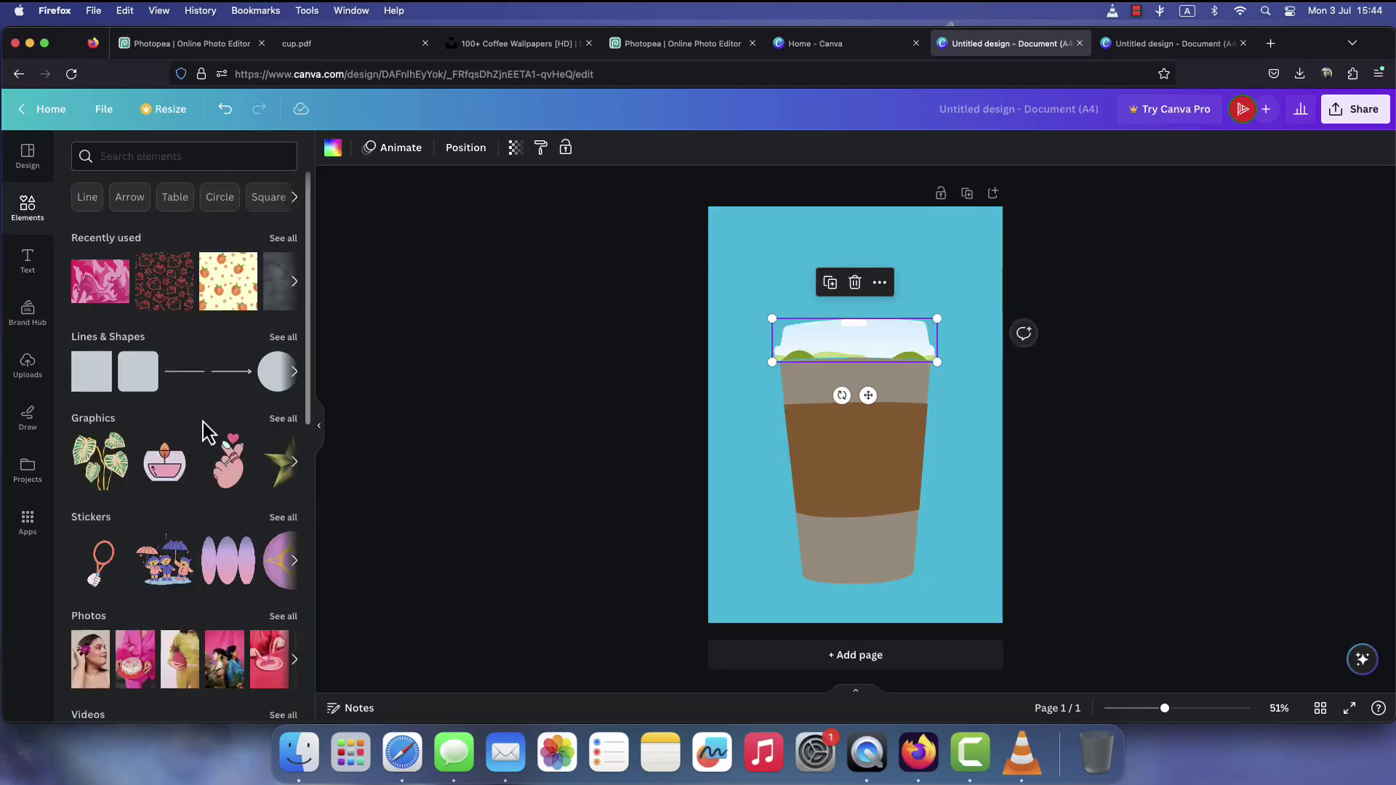
left_click(280, 283)
left_click_drag(853, 407, 855, 342)
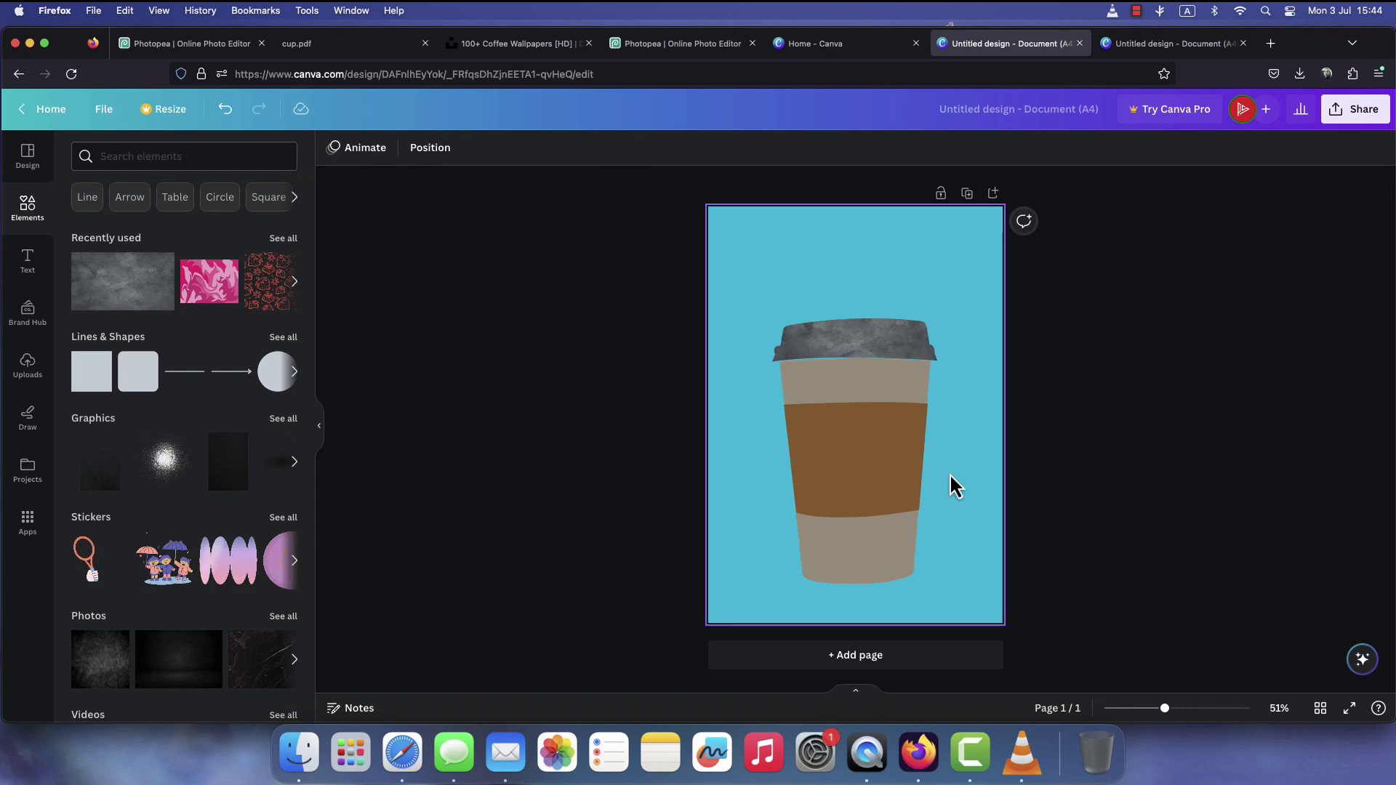
Fill the cup body with the blue floral image and the middle sleeve with the peach pattern.
left_click(876, 400)
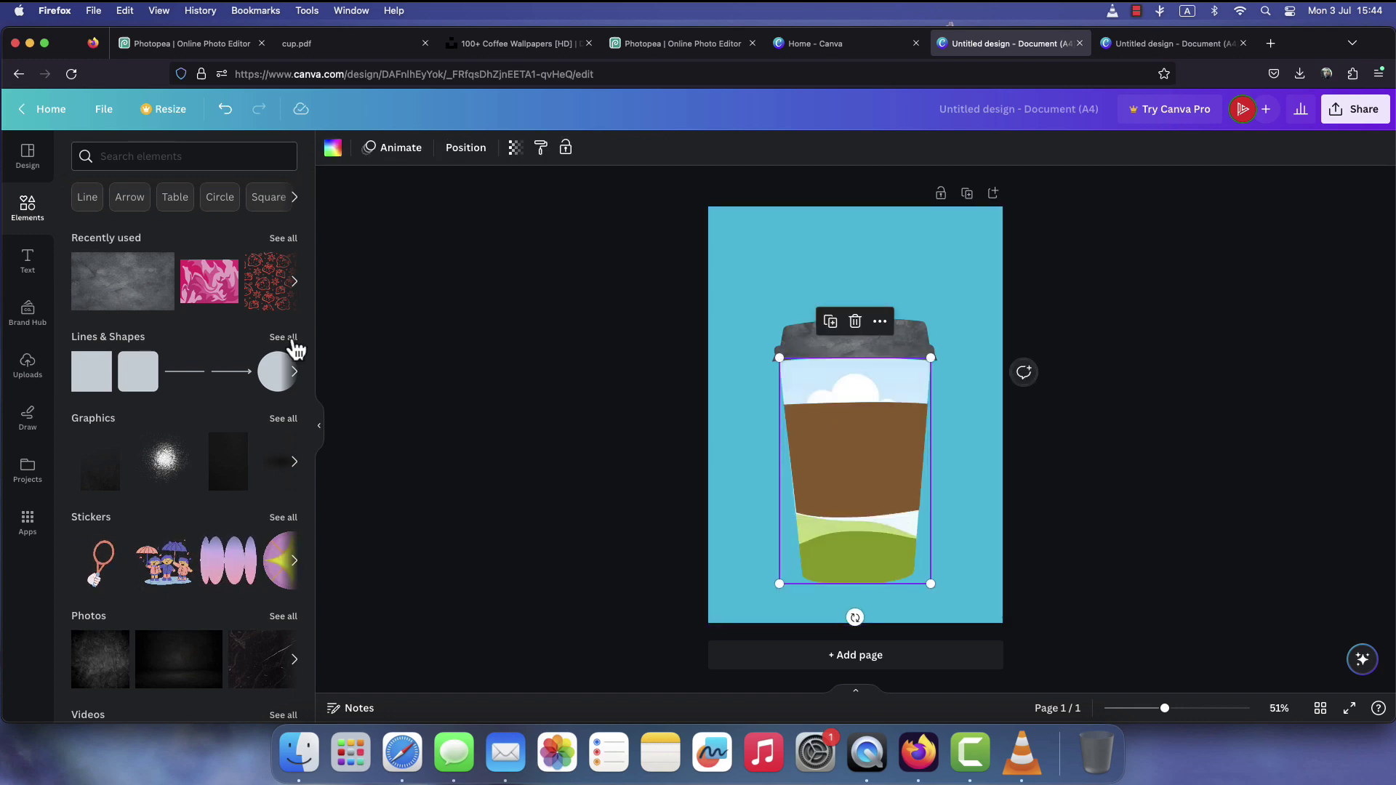
left_click_drag(264, 290, 910, 549)
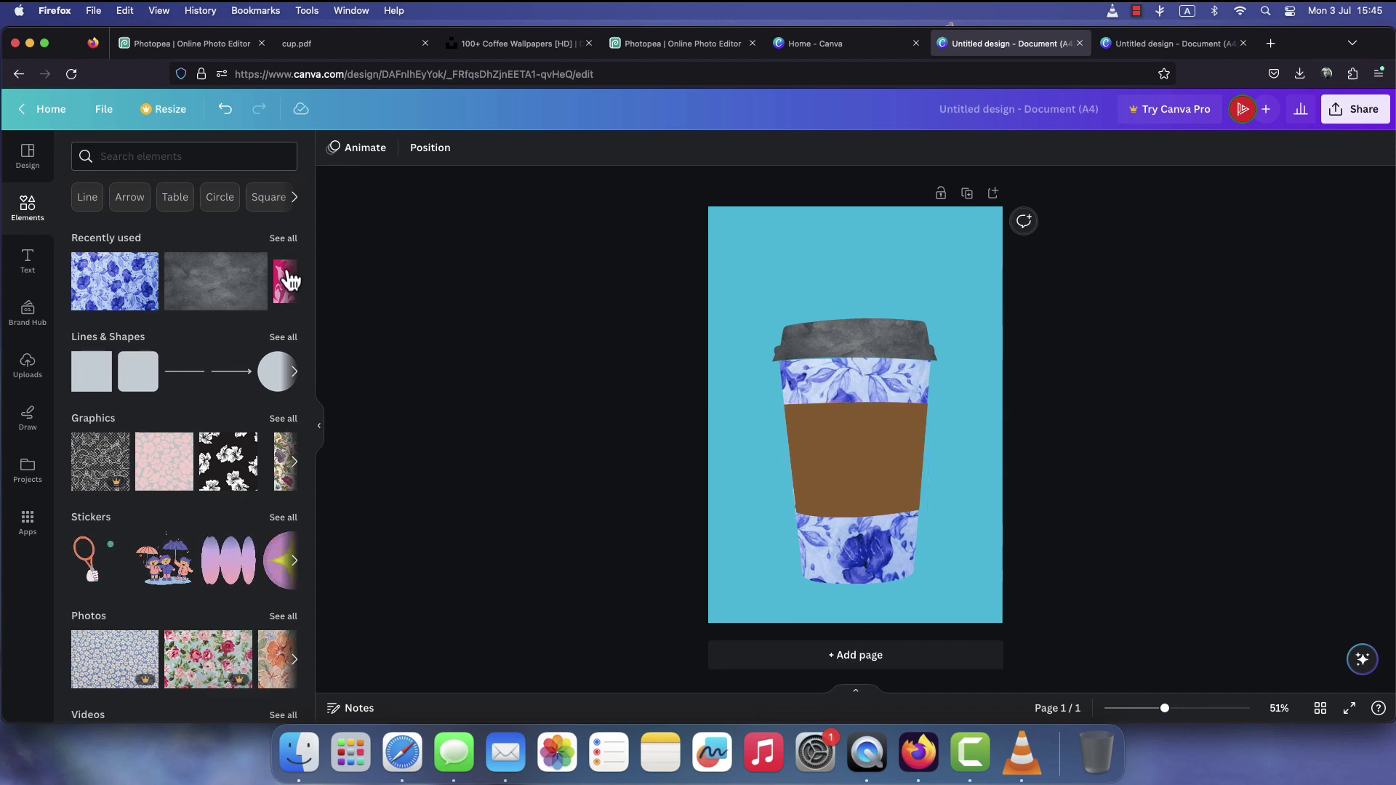
left_click_drag(228, 282, 902, 451)
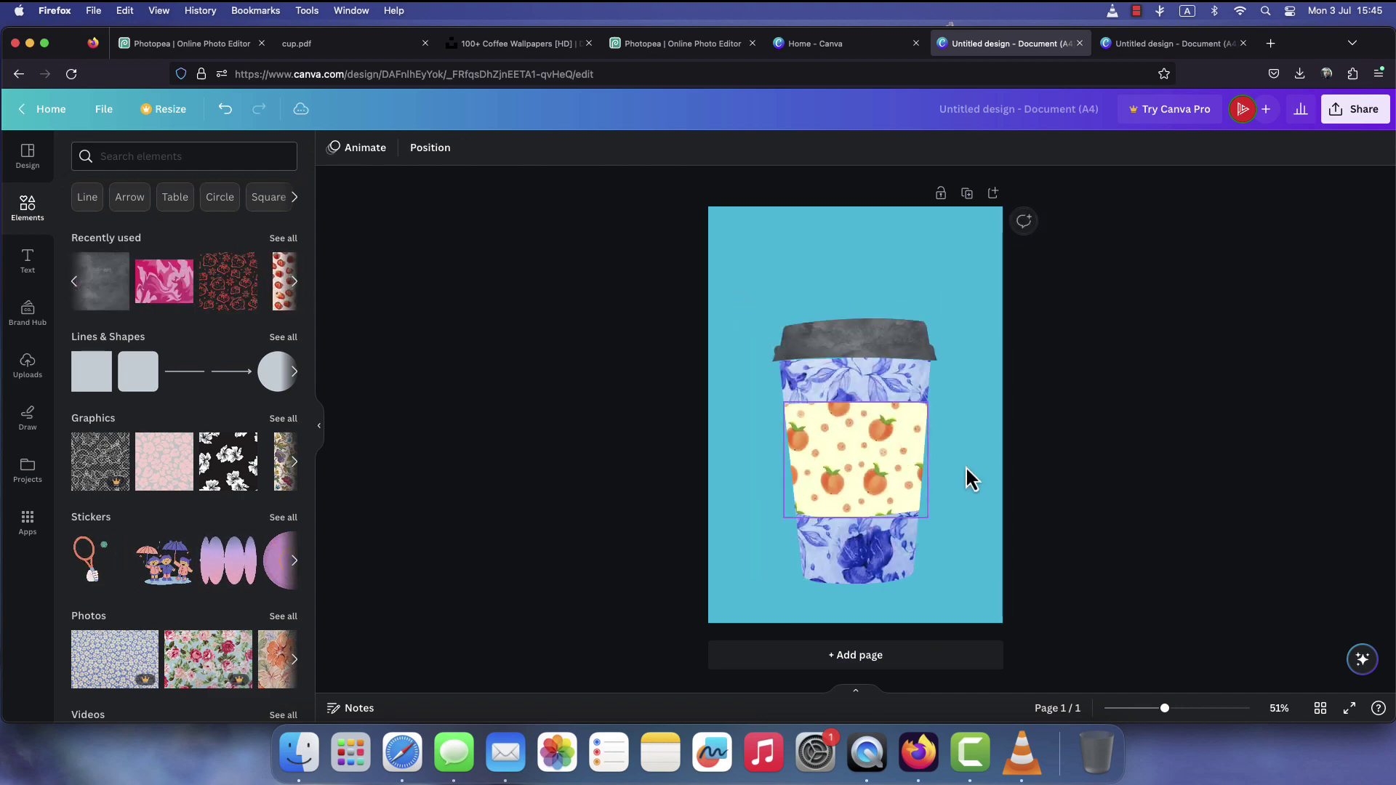
scroll(1055, 495, "up", 5)
scroll(1184, 395, "up", 4)
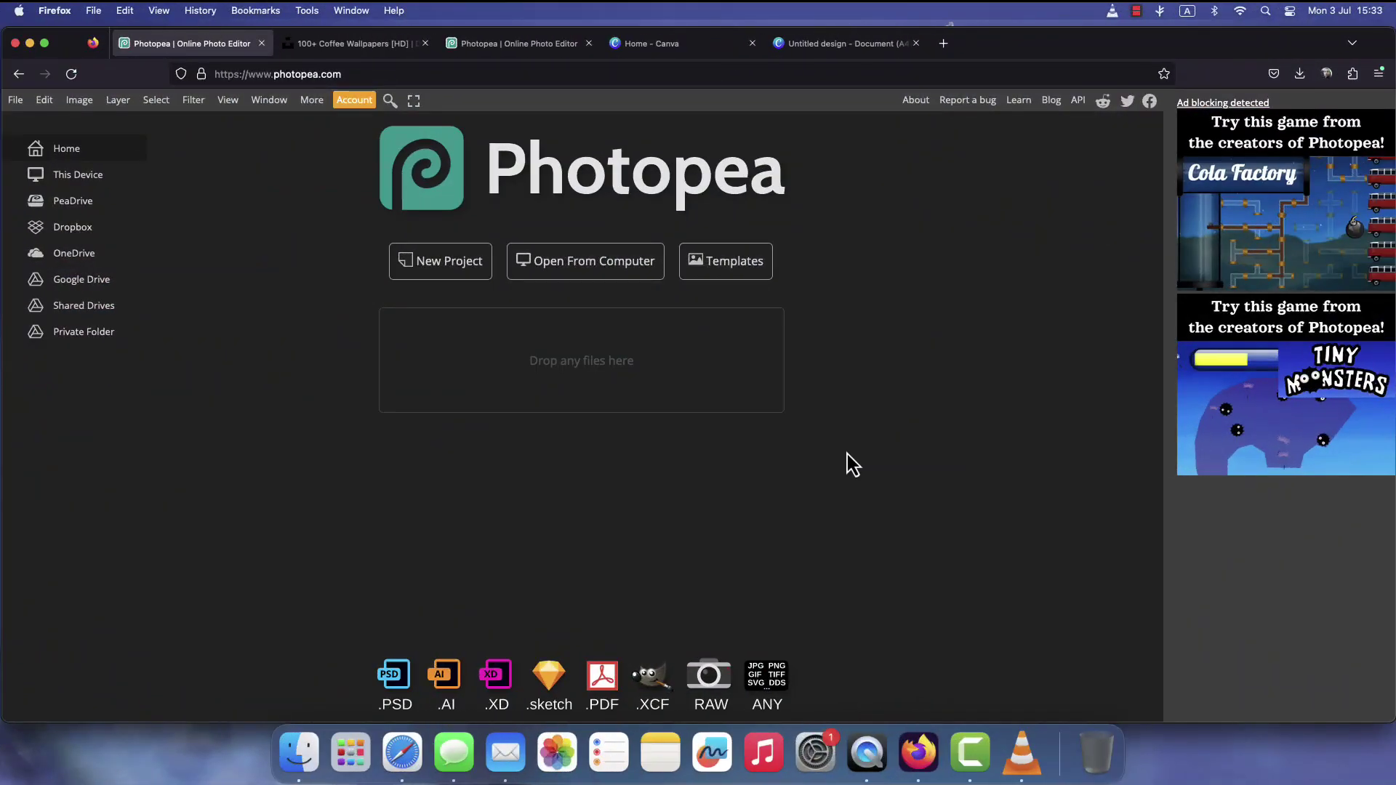
Open cup.jpg from the Downloads folder in Photopea.
left_click(567, 276)
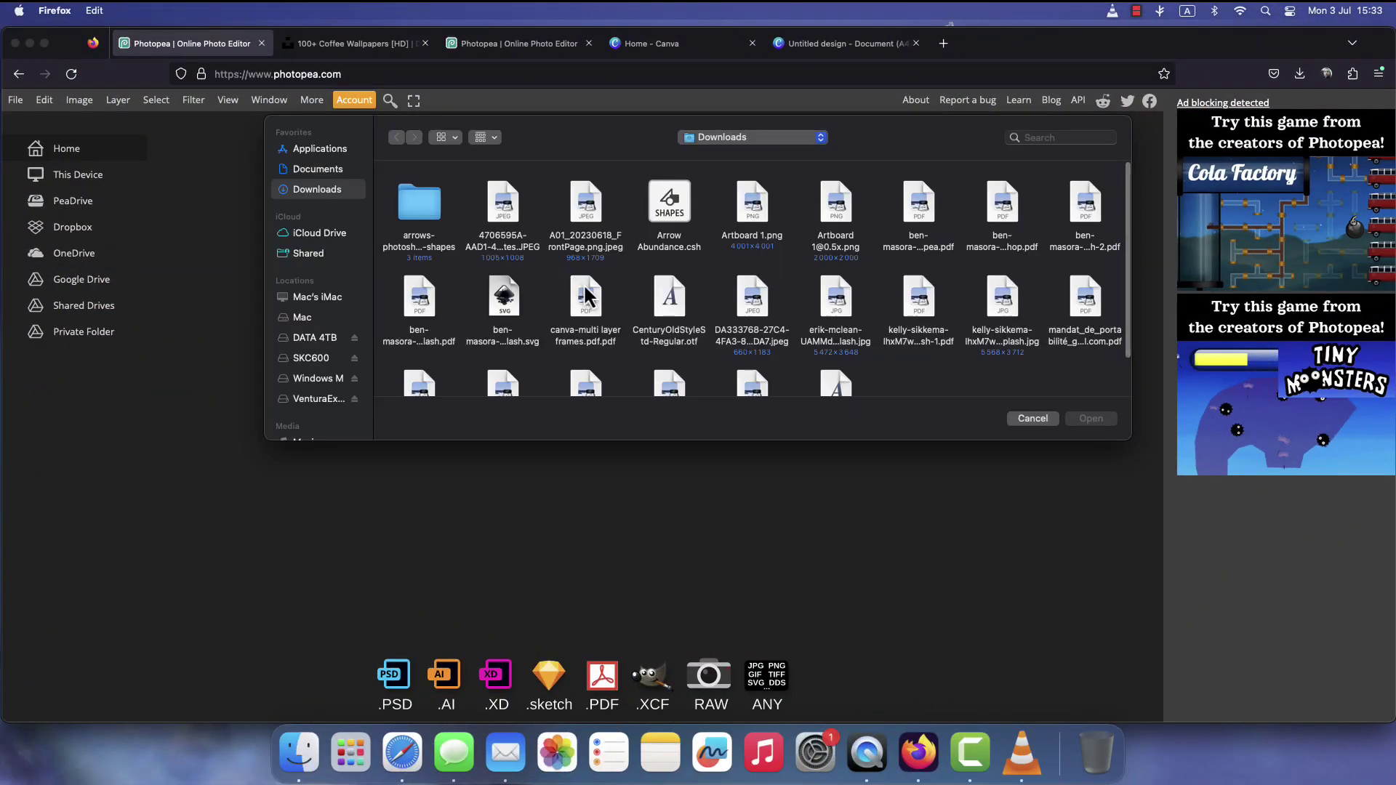
left_click(754, 299)
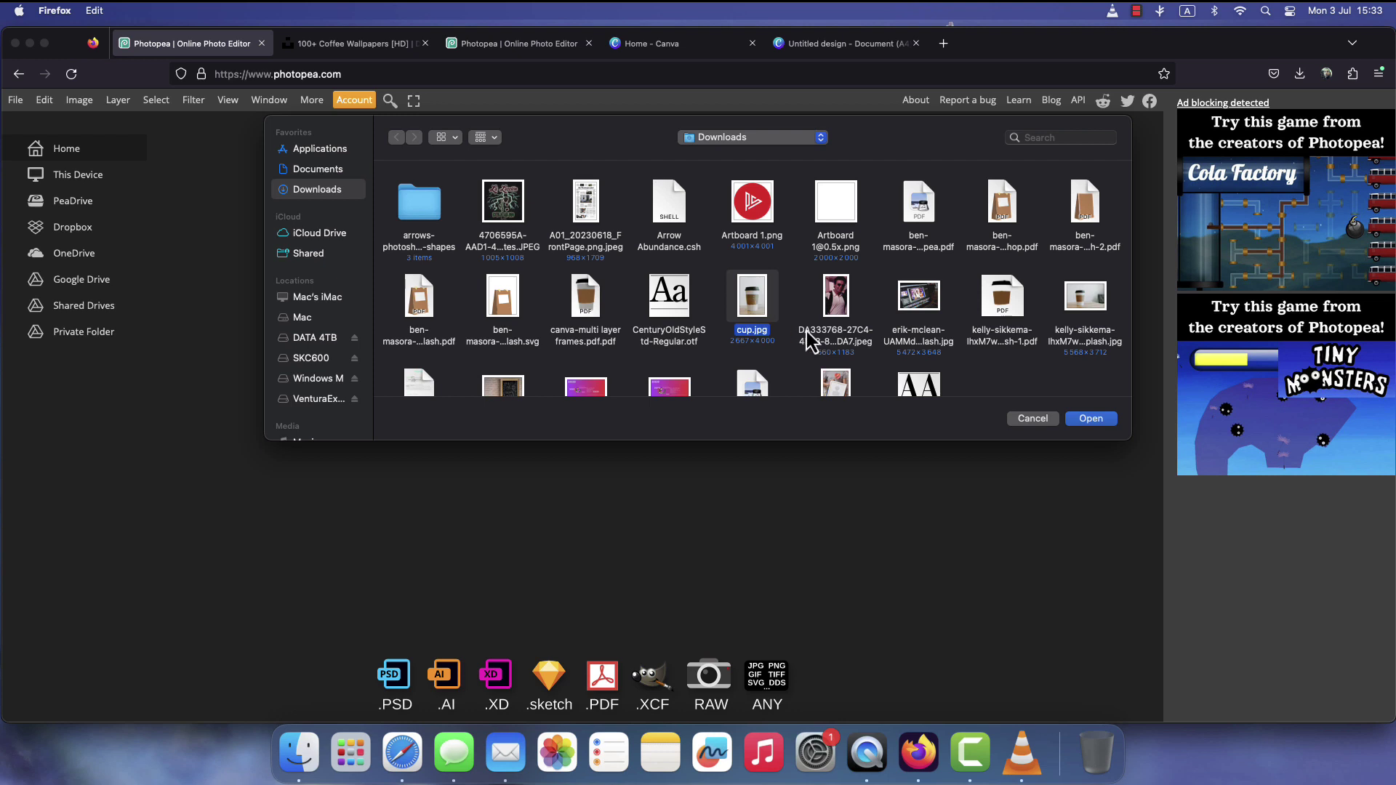
left_click(1089, 420)
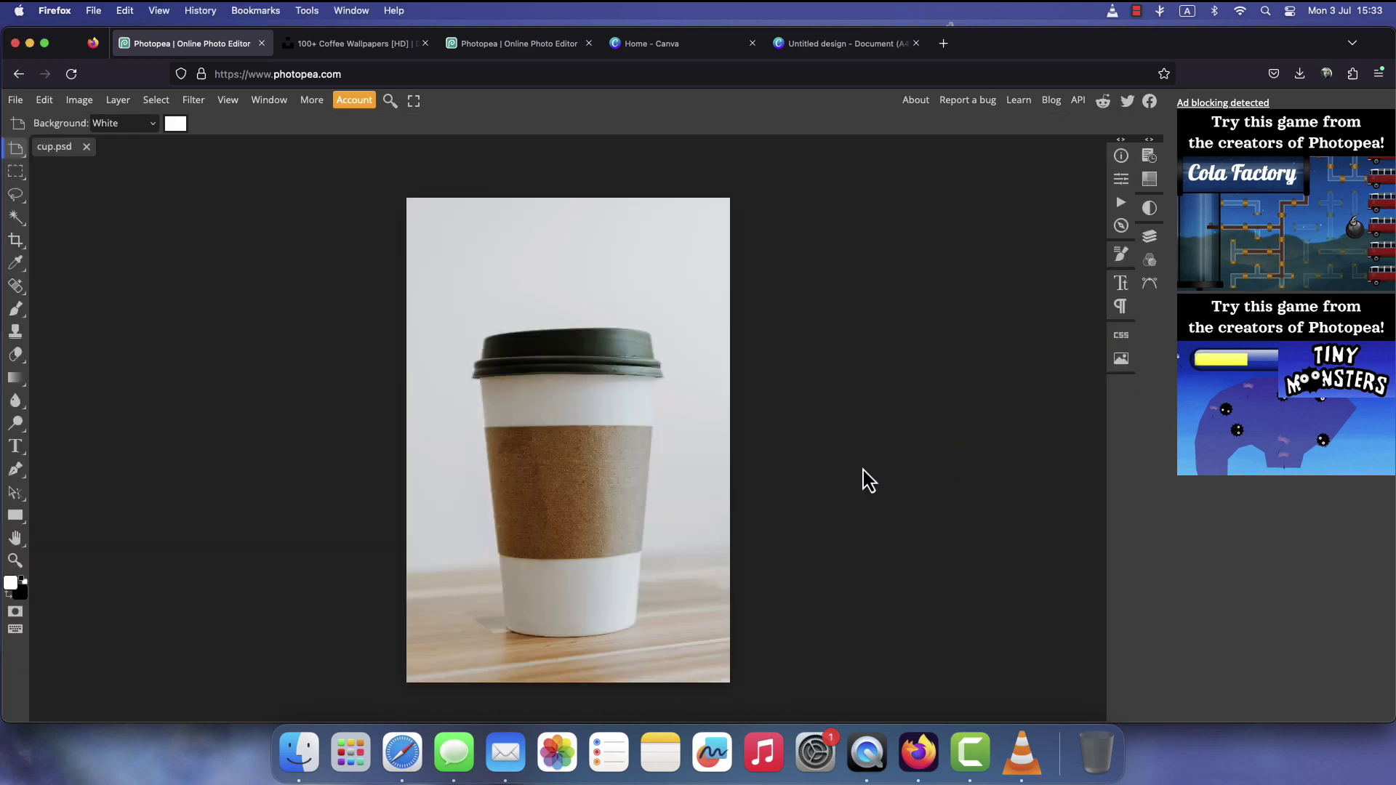
scroll(862, 470, "down", 2)
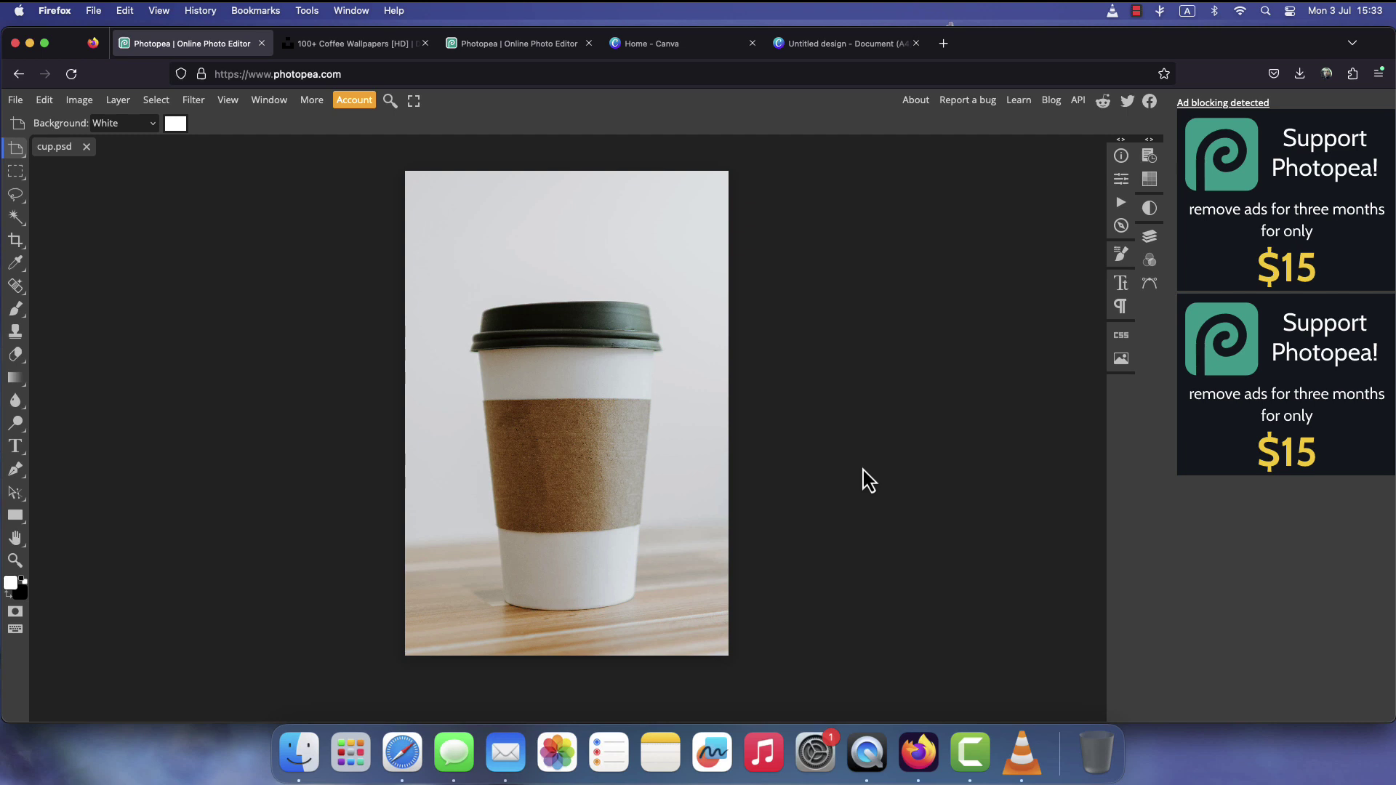
Create Artboard 1 over the entire cup photo with the Artboard Tool and show the Layers panel.
key("v")
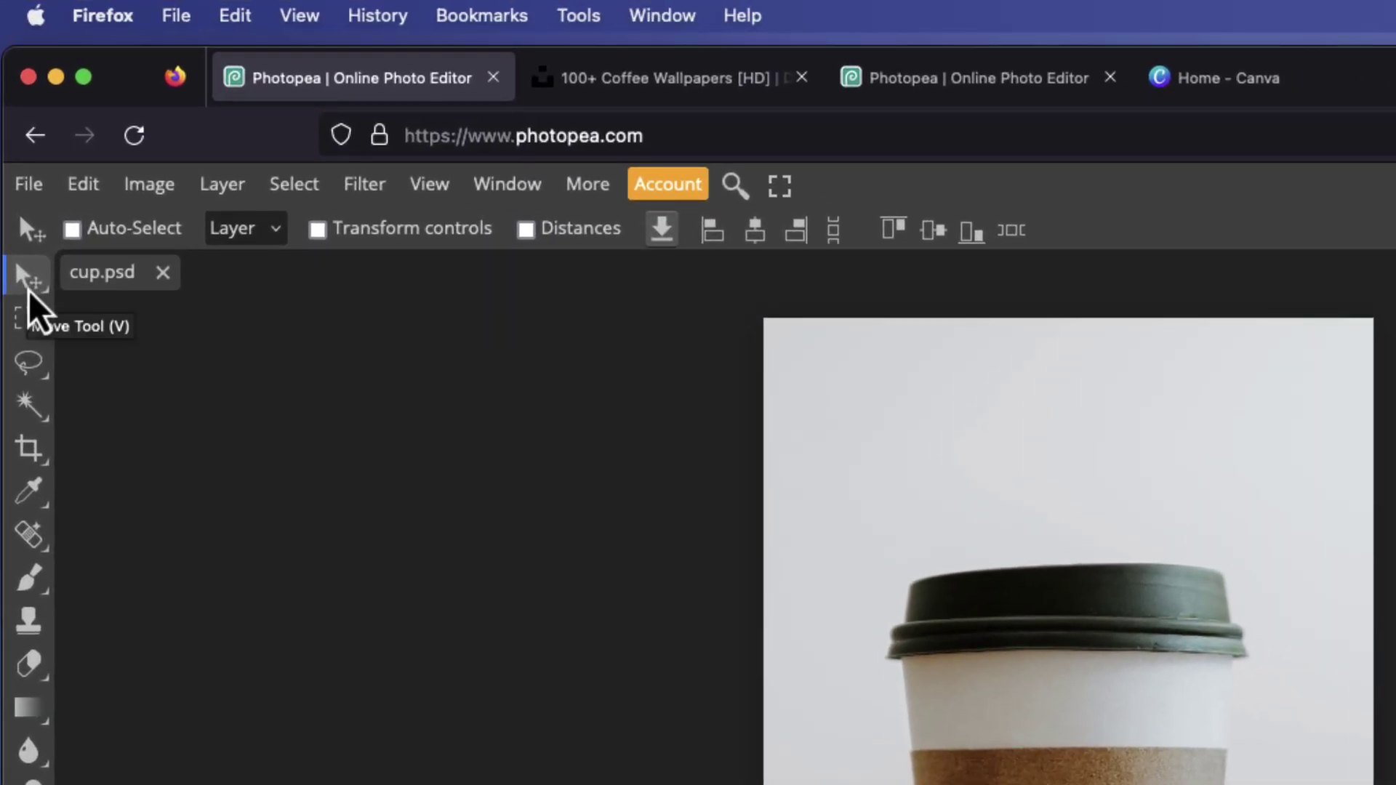
left_click(22, 221)
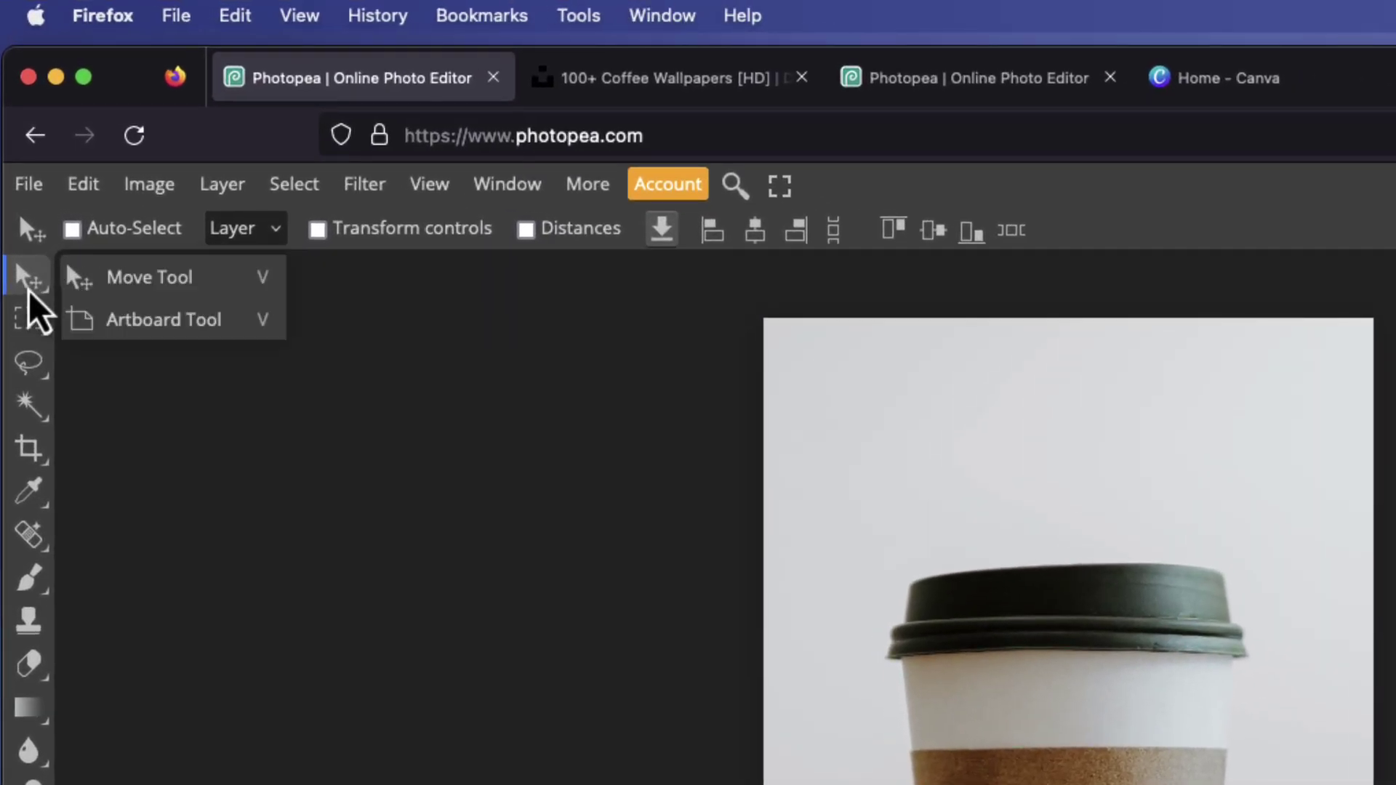
left_click(218, 320)
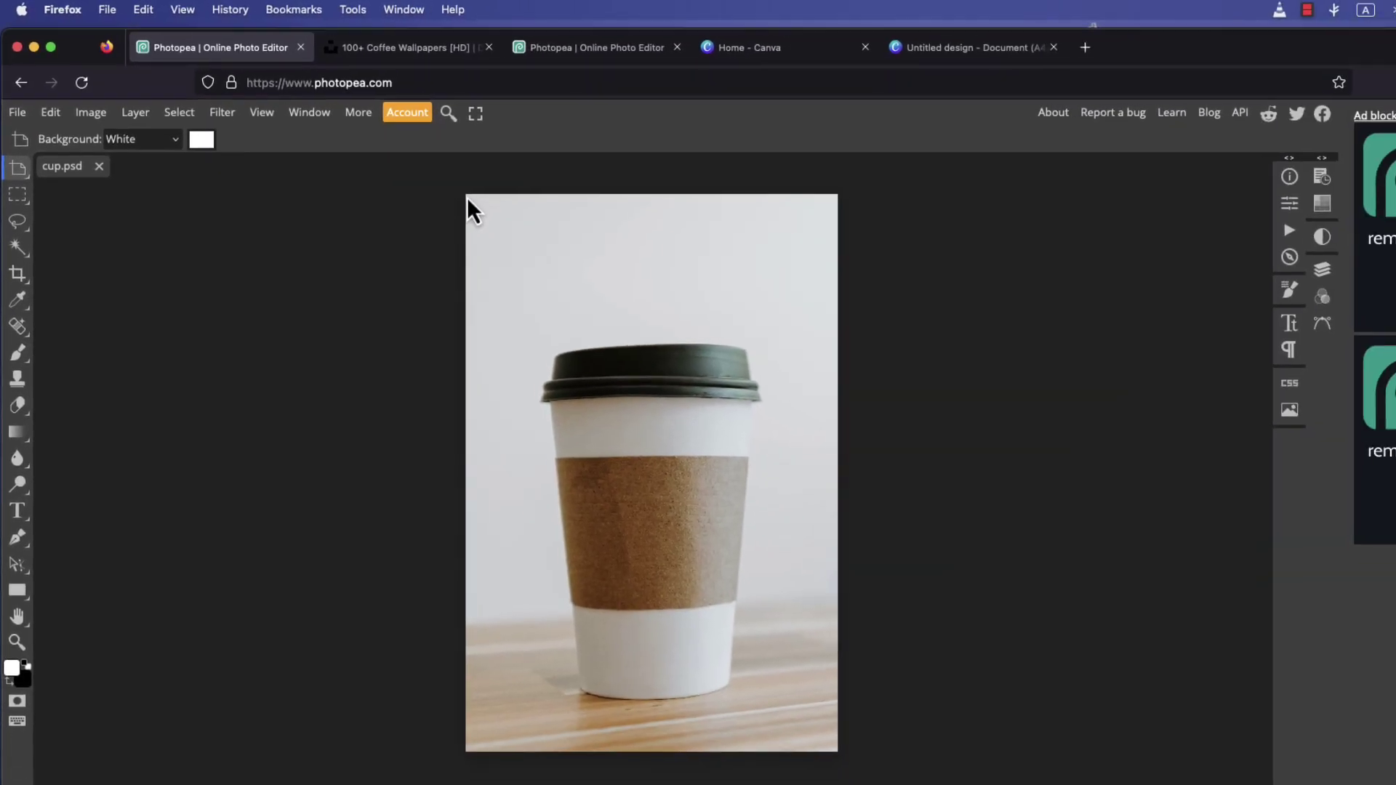
left_click_drag(758, 331, 770, 345)
left_click_drag(466, 208, 830, 749)
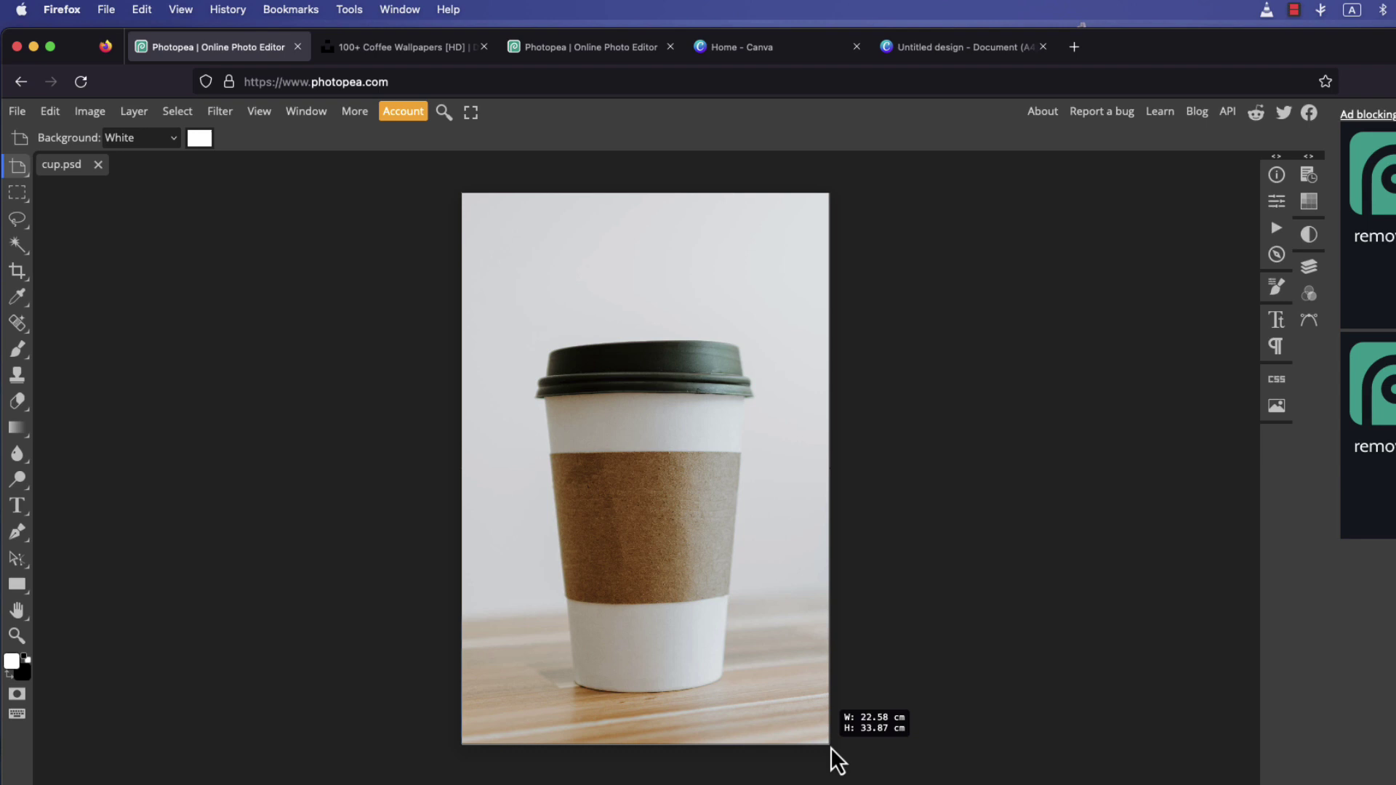
left_click_drag(832, 749, 831, 749)
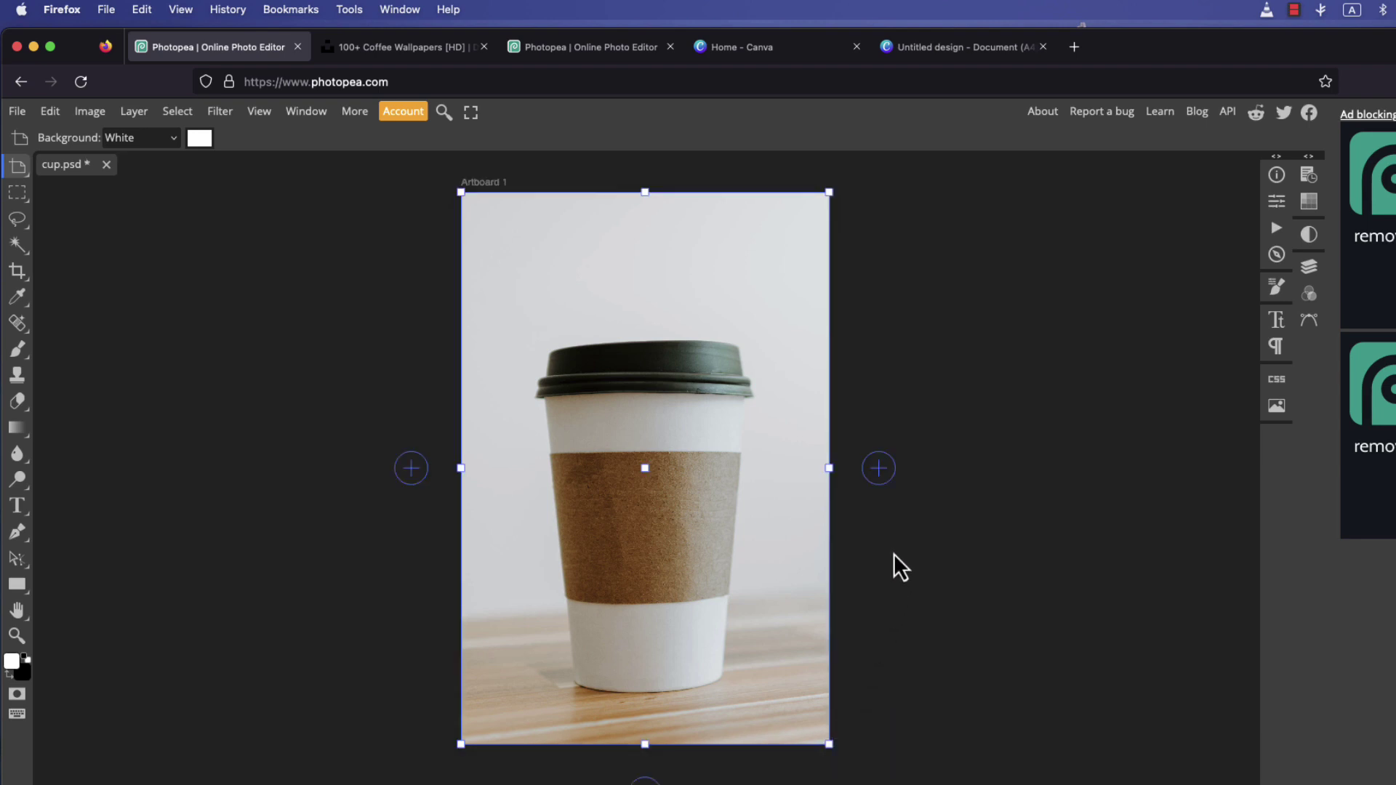
left_click(1308, 270)
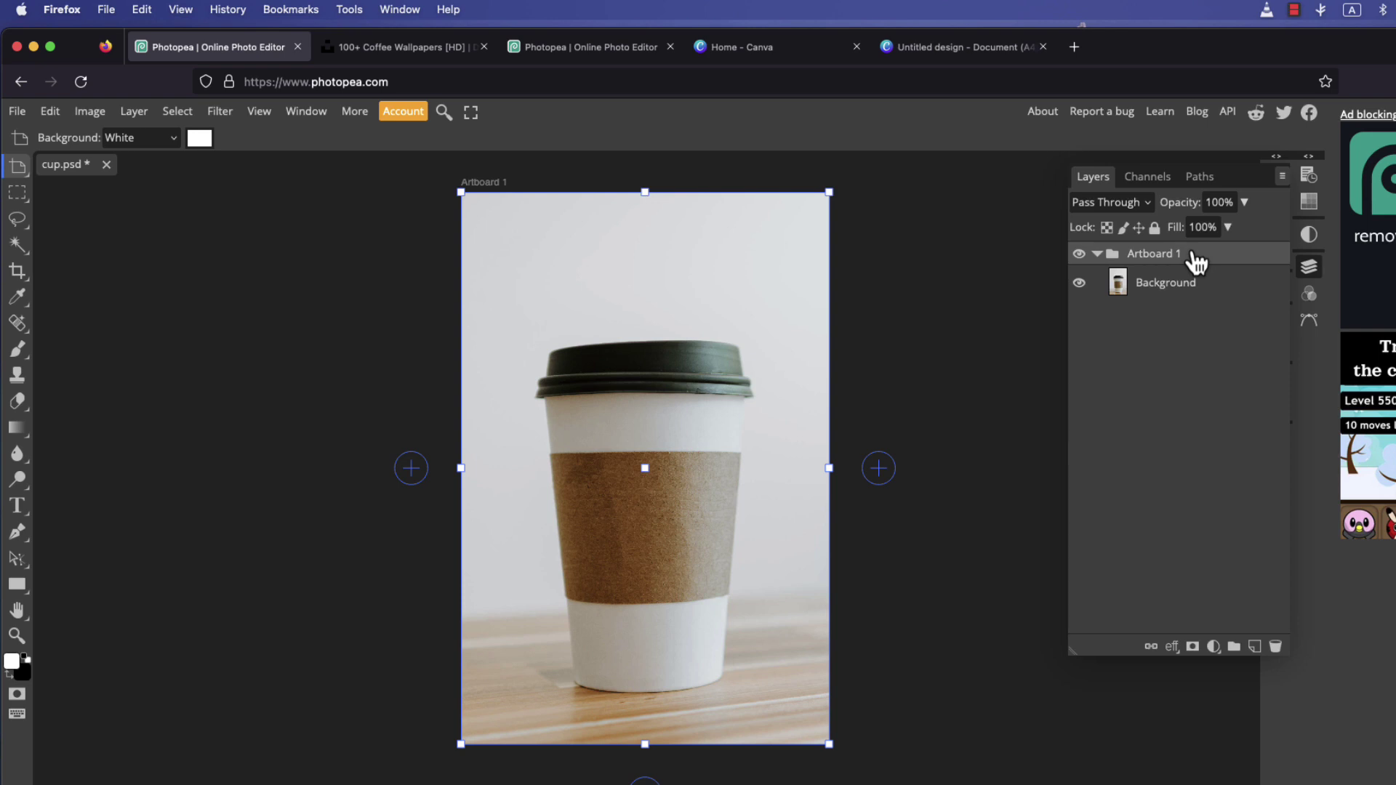
Rename the Artboard 1 layer to 'Page 1'.
key("v")
double_click(1157, 256)
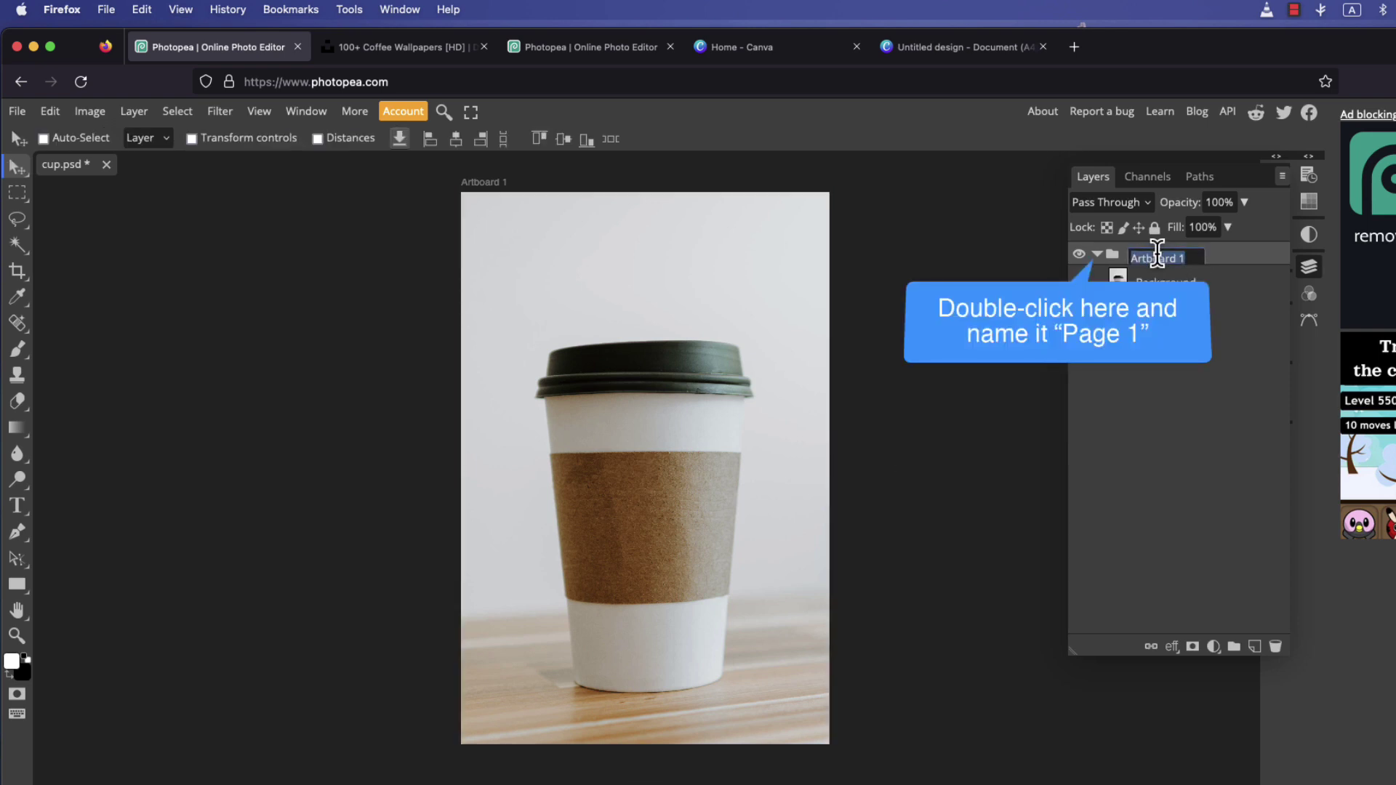
type("P")
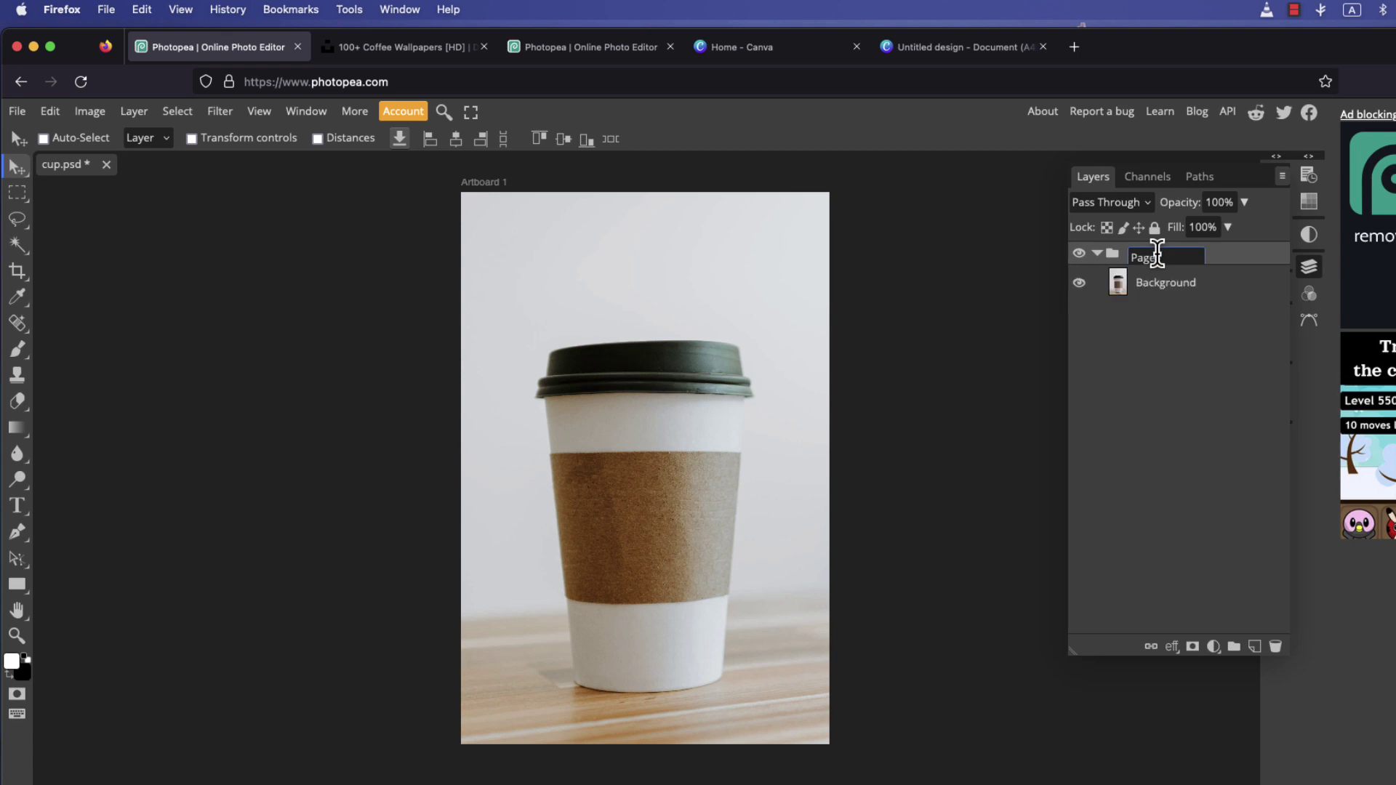
type("age 1")
key("Return")
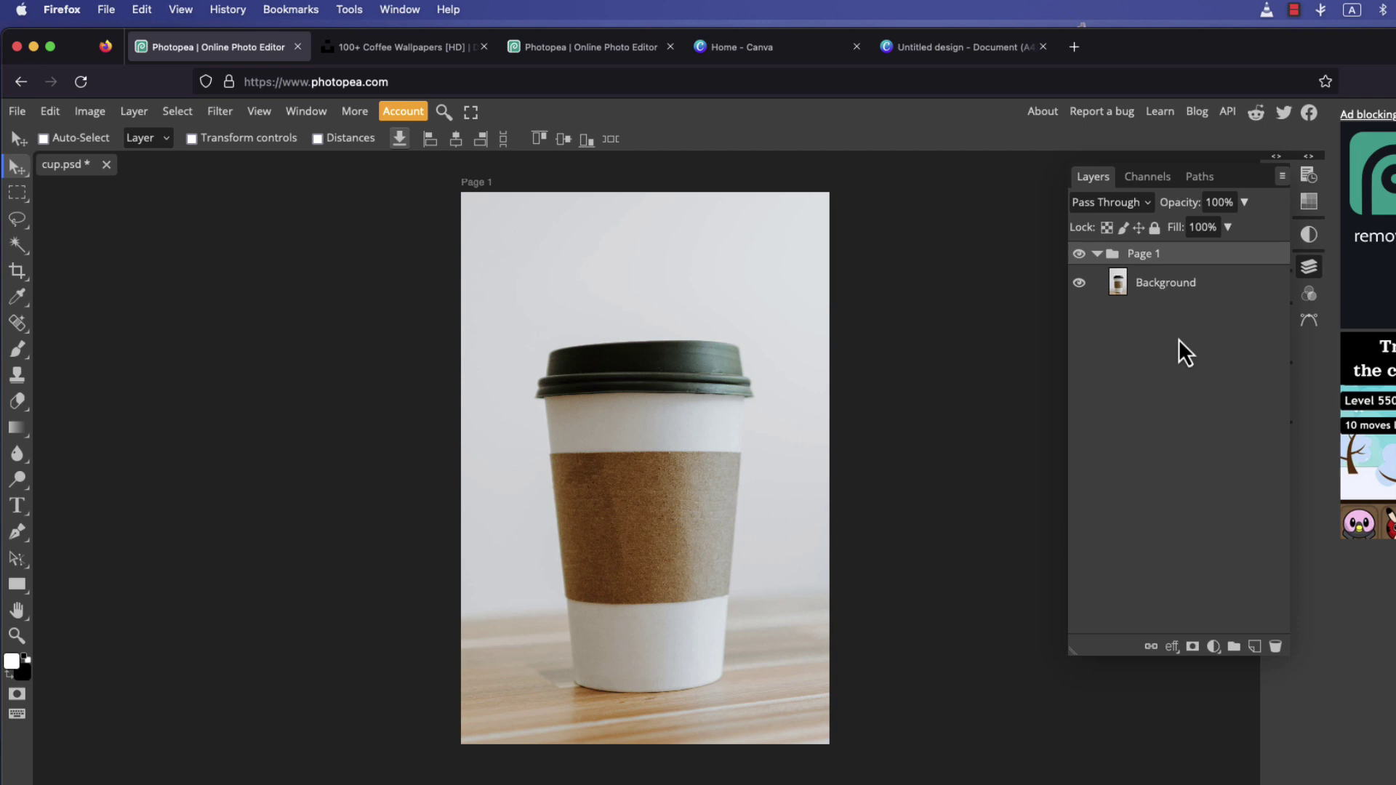
Start a Pen path at the sleeve's top-left and top-right corners, with the shape fill set to none.
left_click(1308, 272)
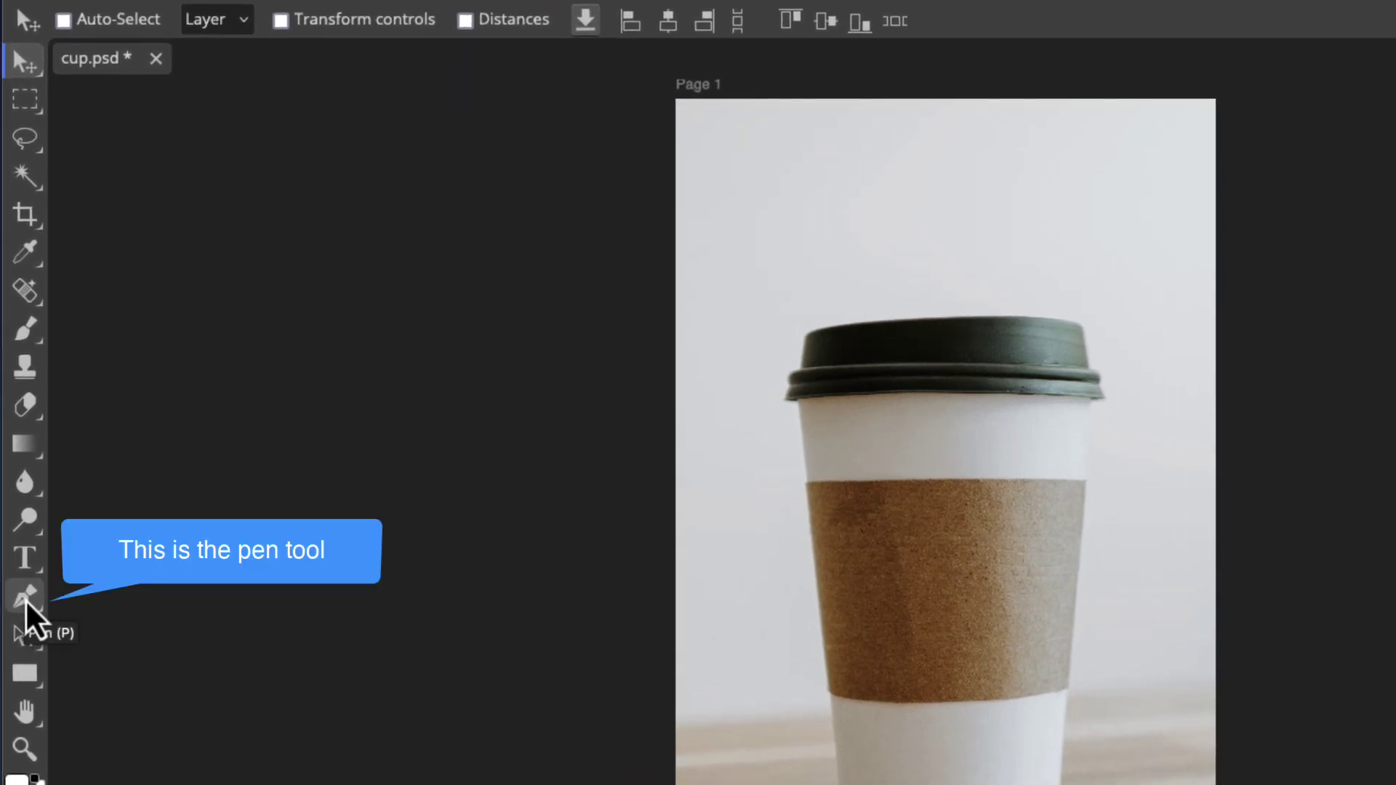
left_click(25, 599)
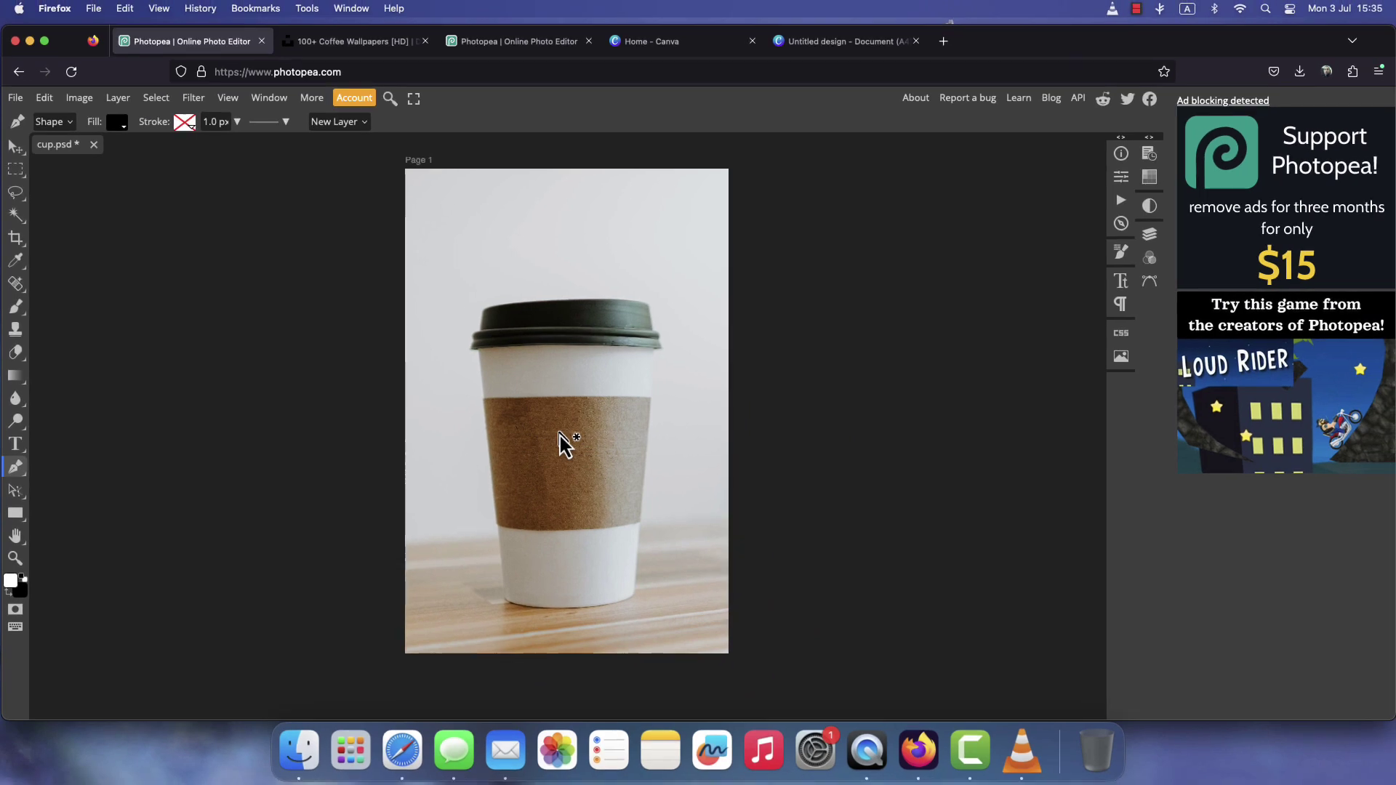
scroll(873, 544, "up", 3)
scroll(565, 445, "up", 3)
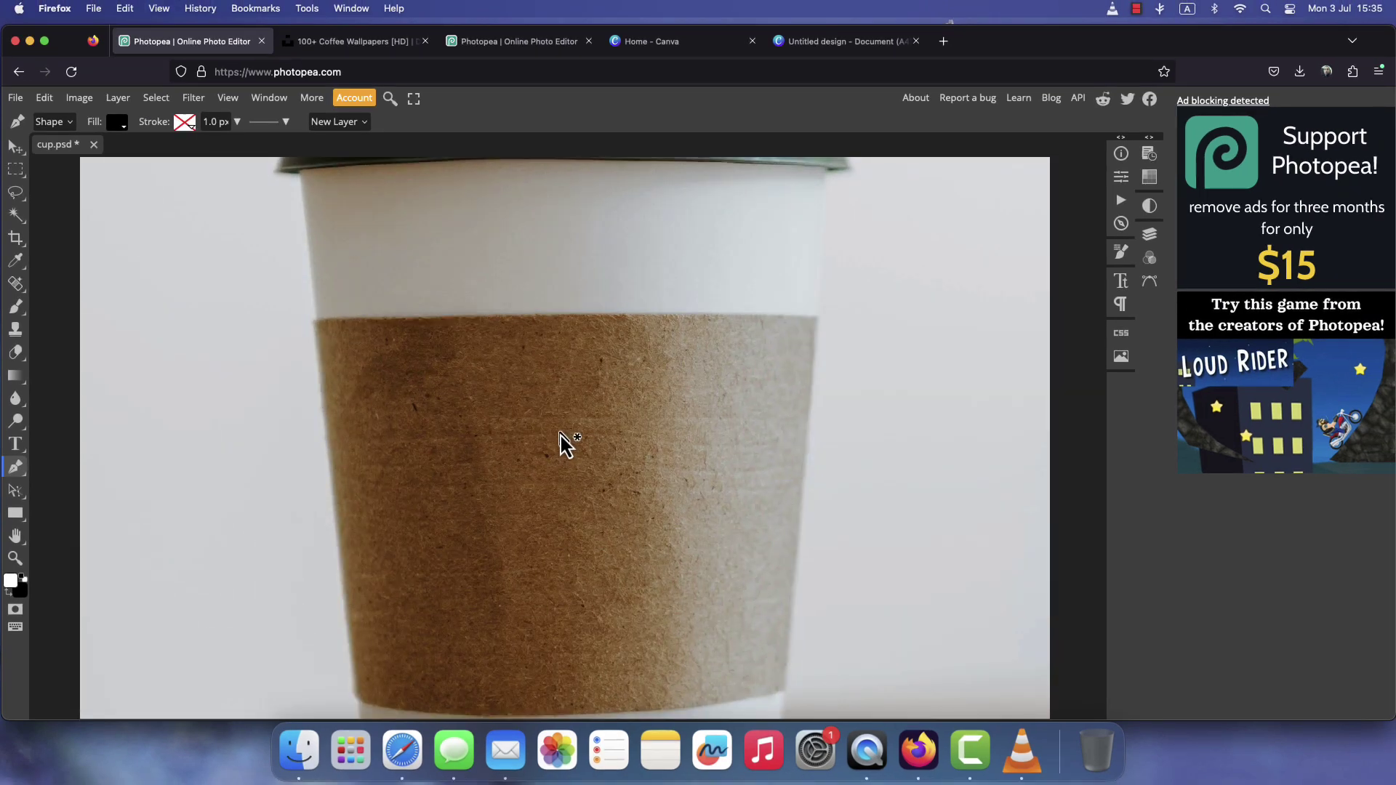
scroll(566, 441, "down", 1)
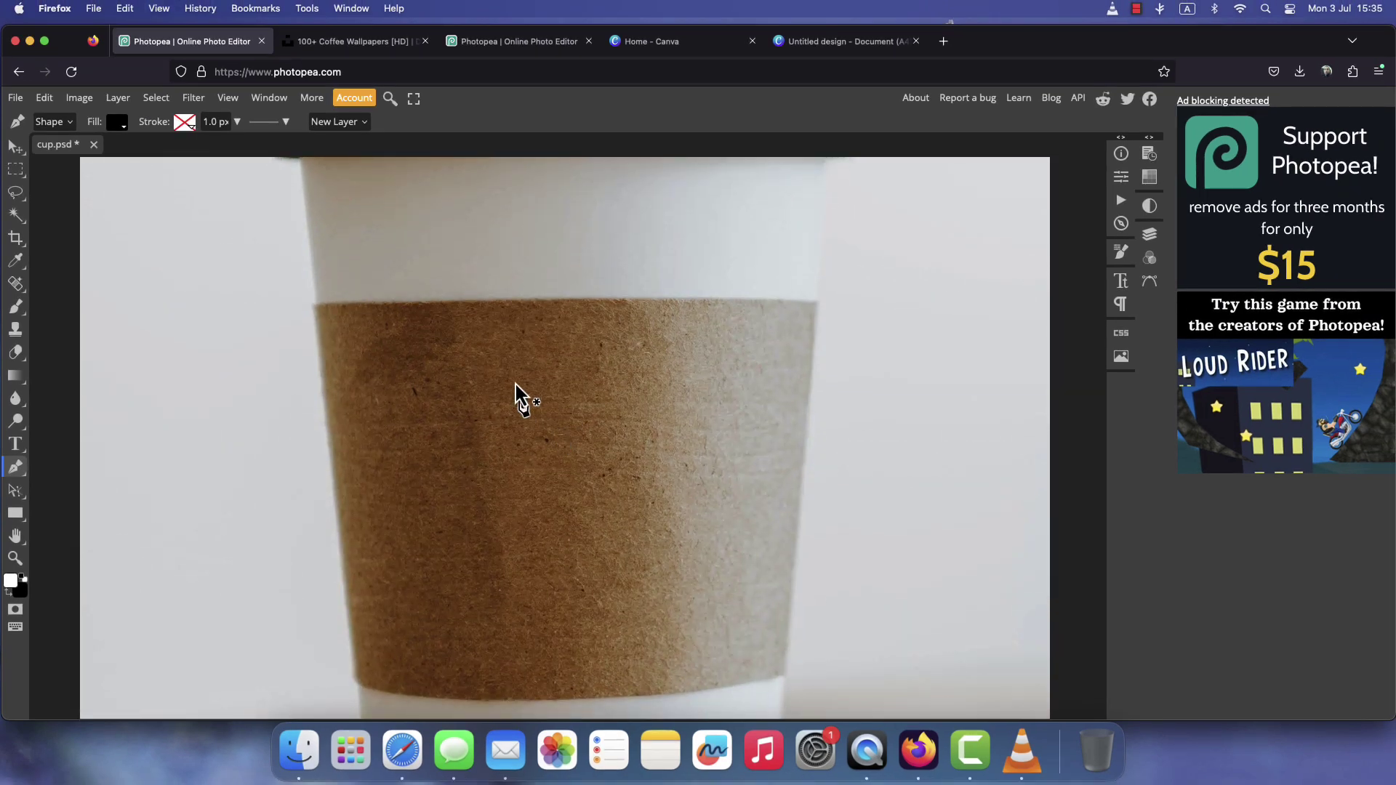
left_click(312, 305)
left_click_drag(818, 303, 917, 316)
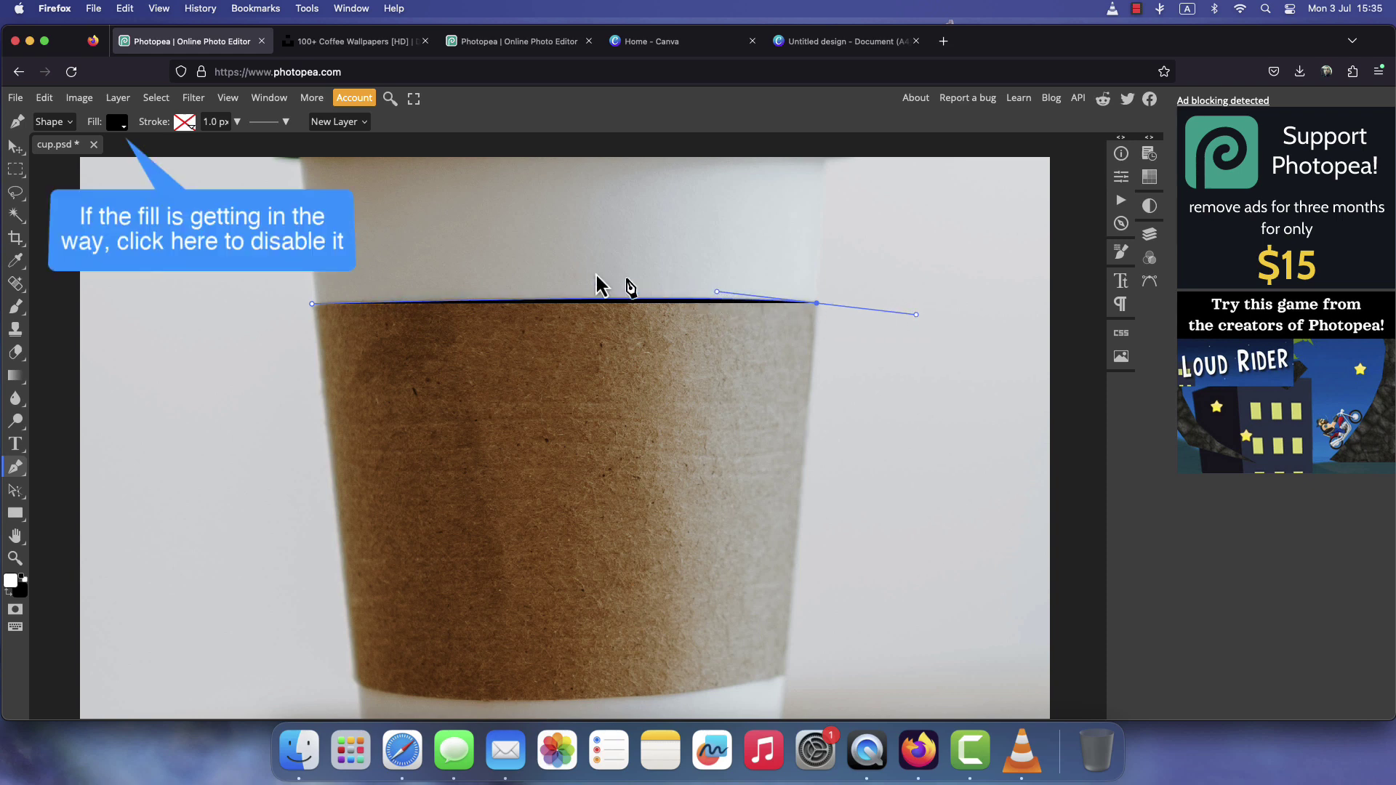
left_click(128, 130)
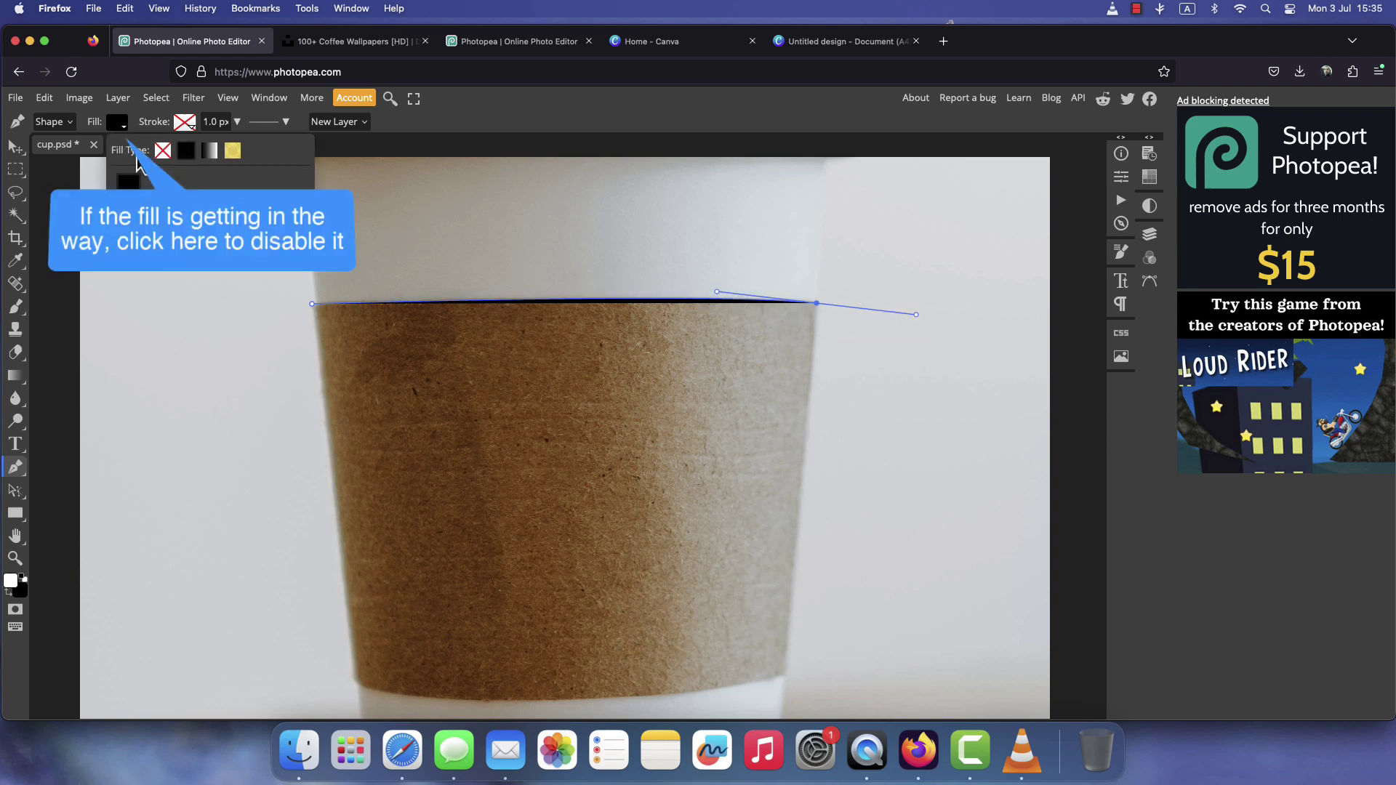
left_click(163, 150)
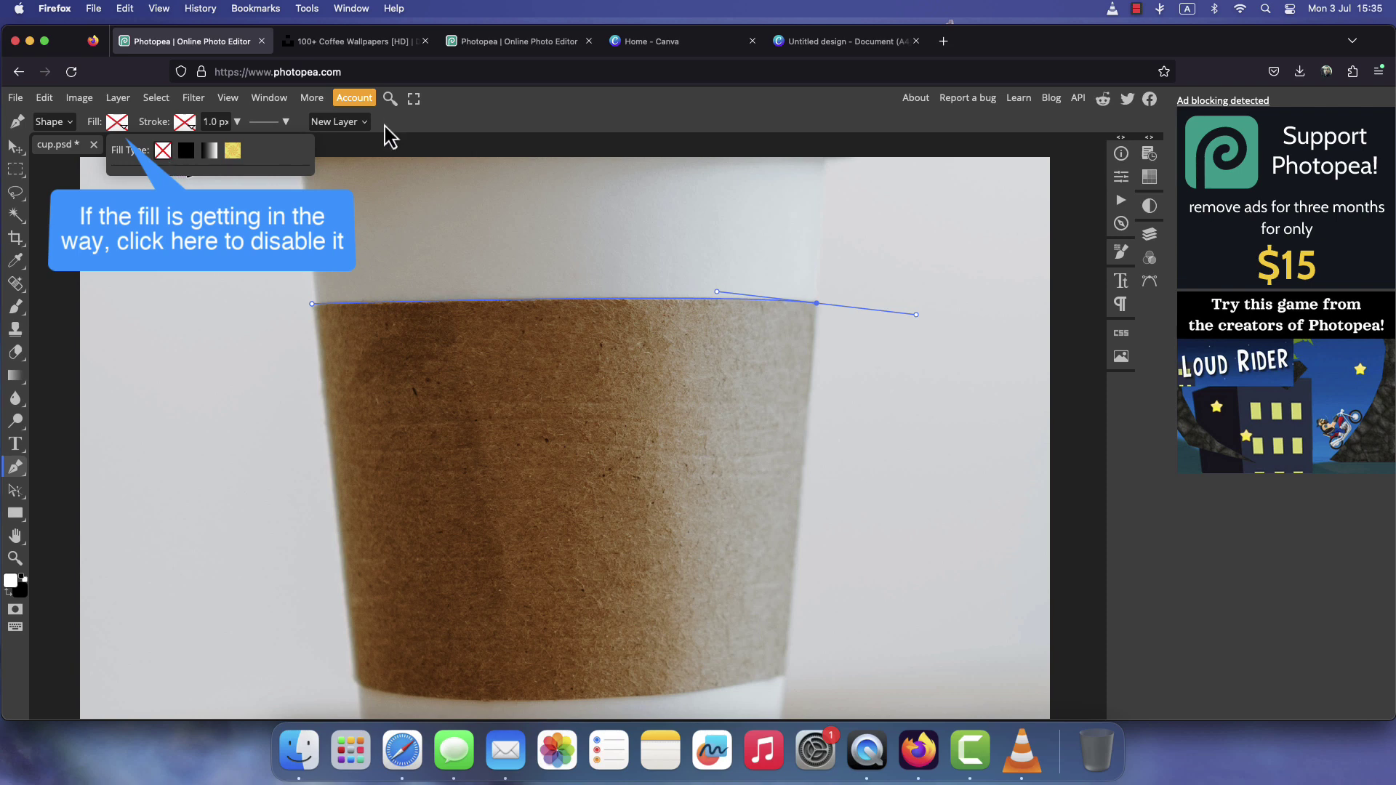
Trace the sleeve's right side, curved bottom and lower left, closing the path at its start.
left_click(817, 304)
left_click(787, 674)
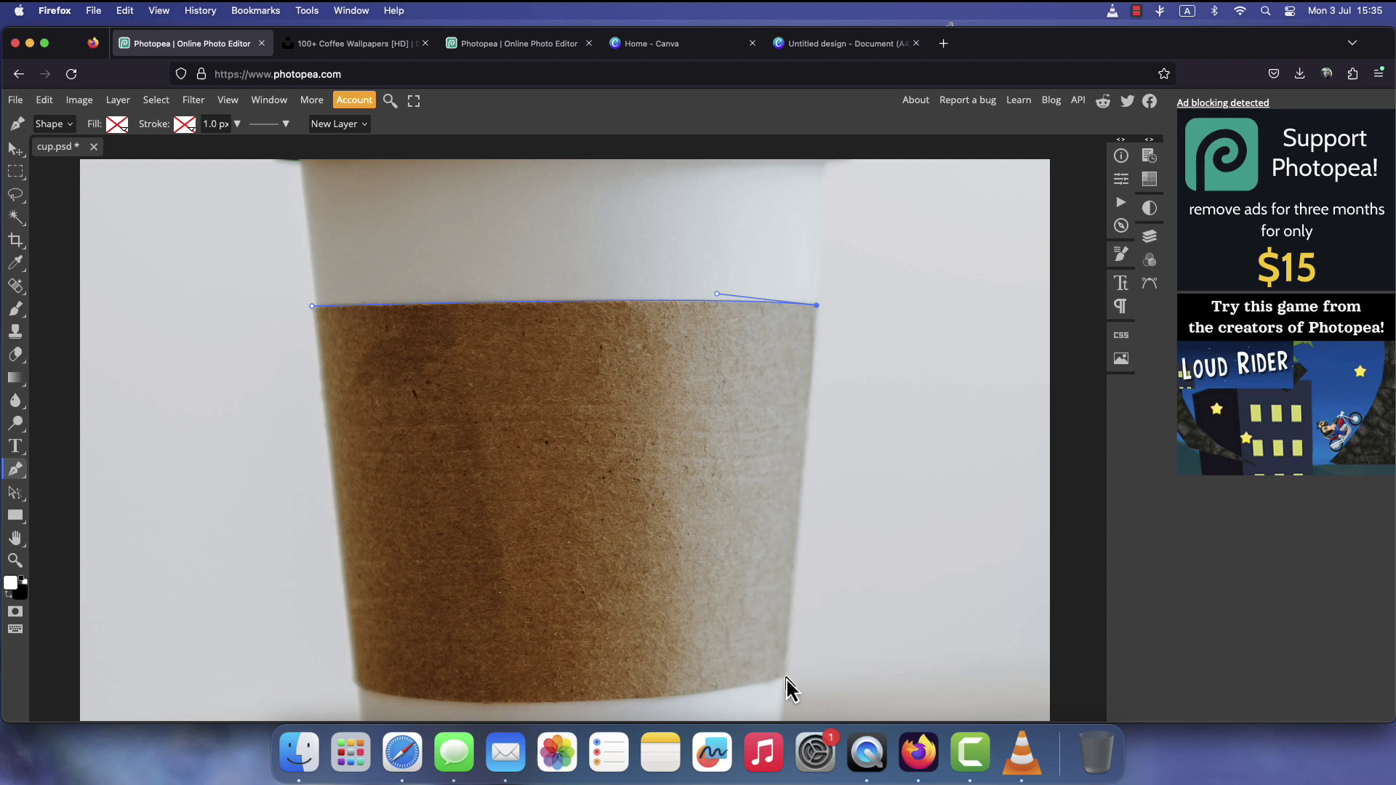
scroll(788, 683, "down", 2)
left_click_drag(558, 620, 473, 619)
left_click_drag(356, 605, 289, 587)
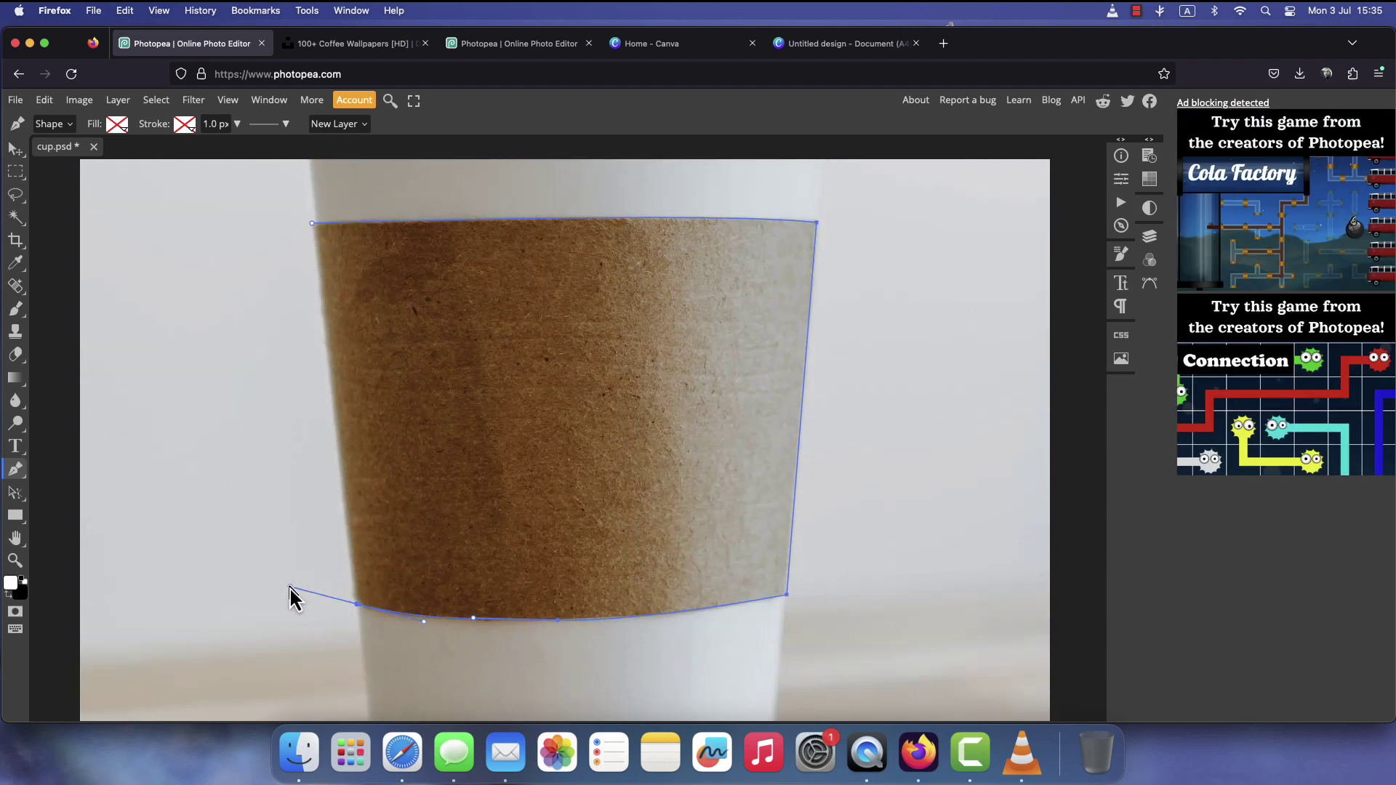
scroll(325, 605, "up", 2)
left_click(321, 631)
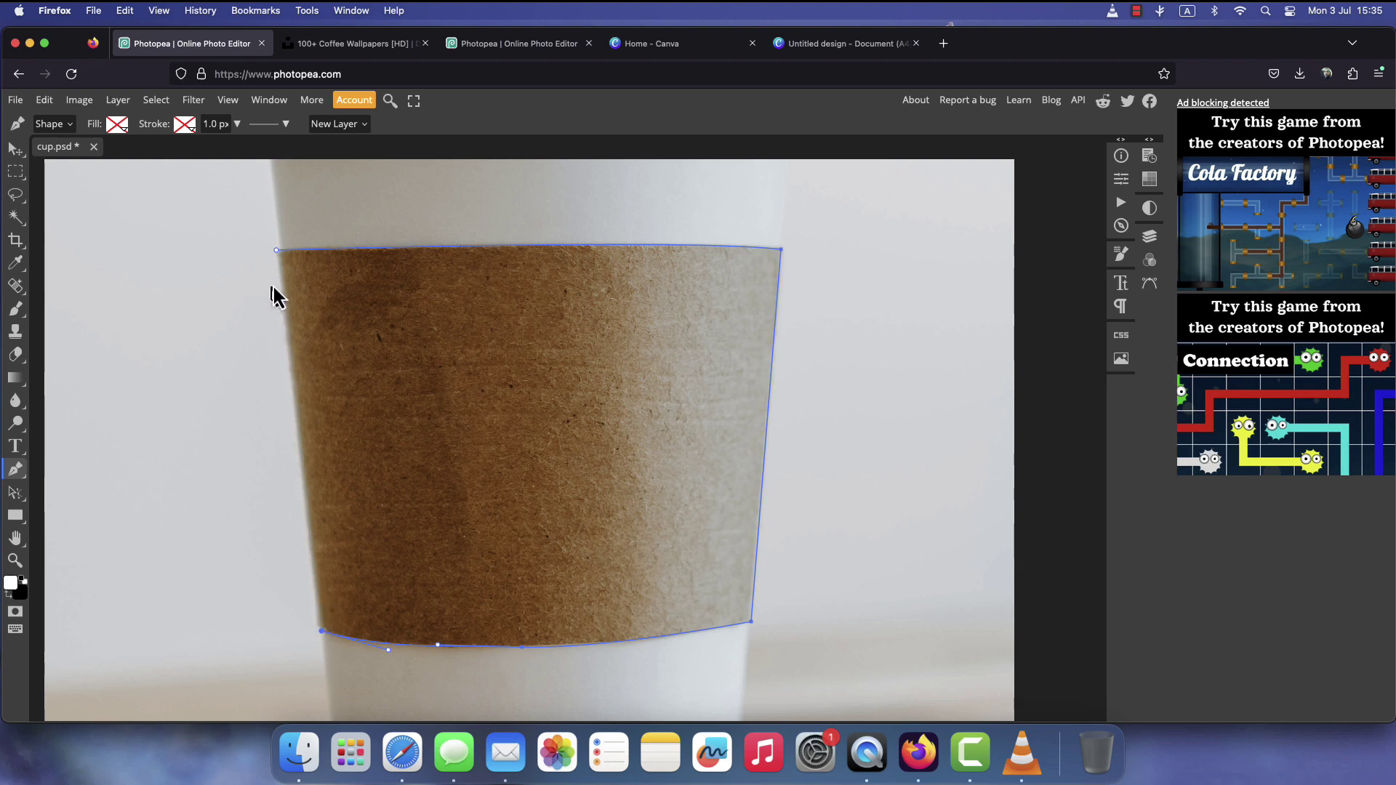
left_click(277, 251)
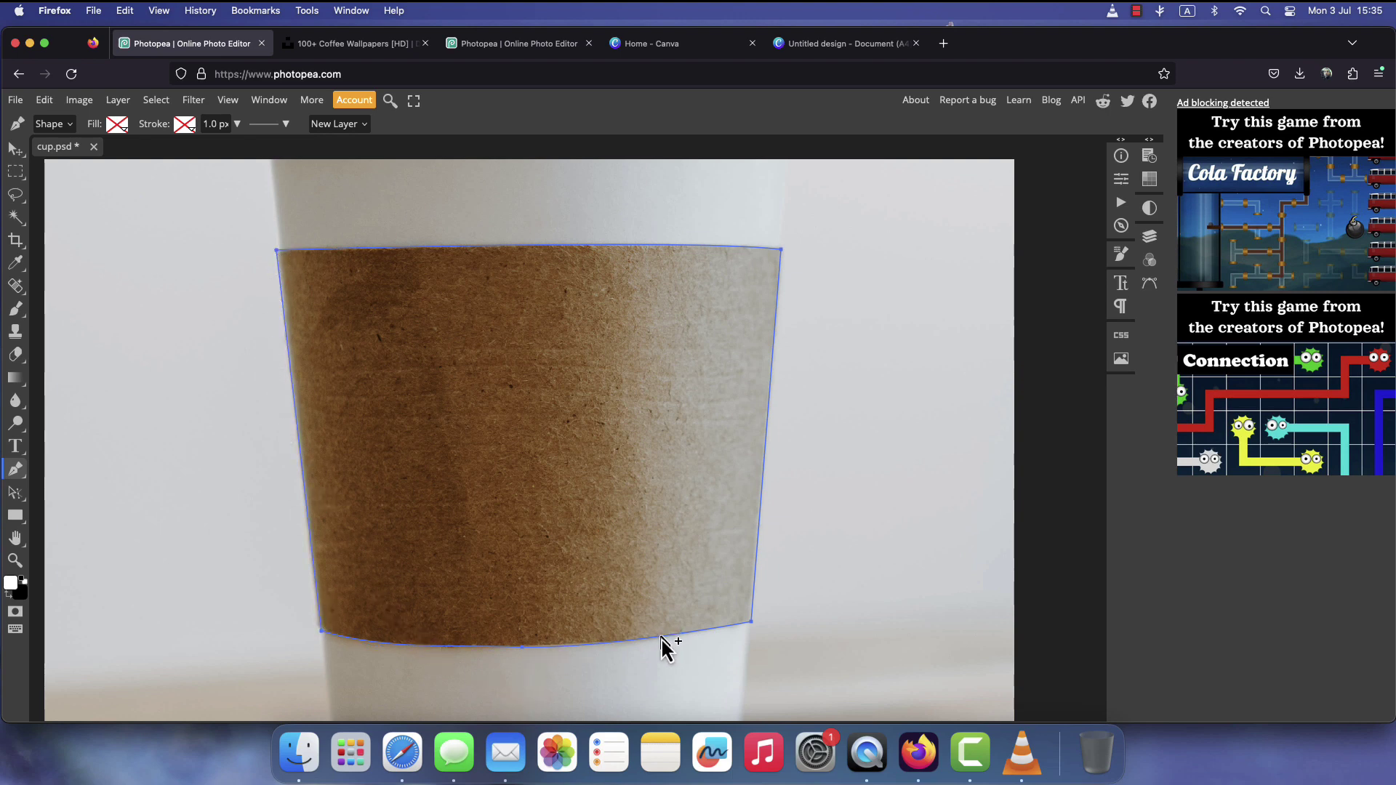
Give Shape 1 a brown #93612e fill, then hide it to reveal the photo's sleeve.
key("a")
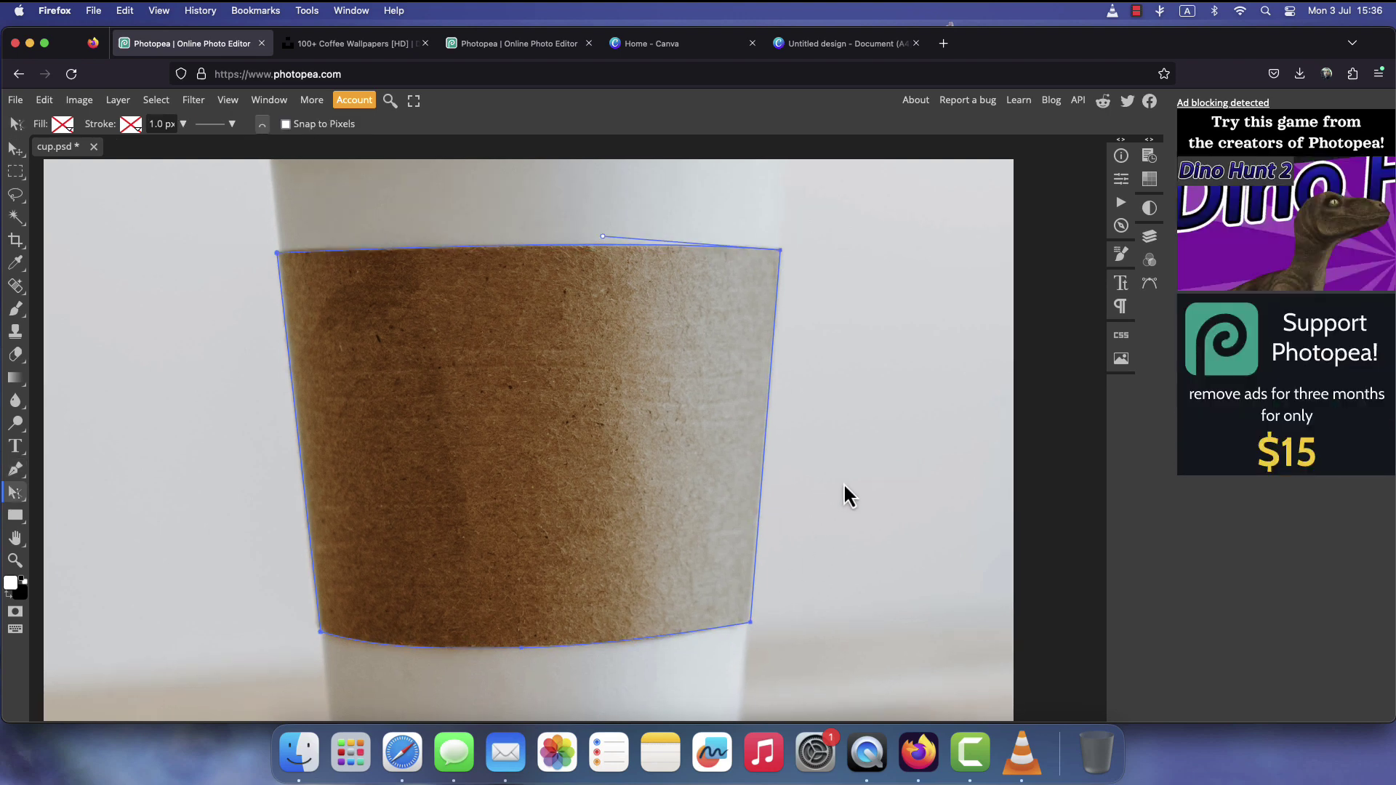
left_click(1149, 236)
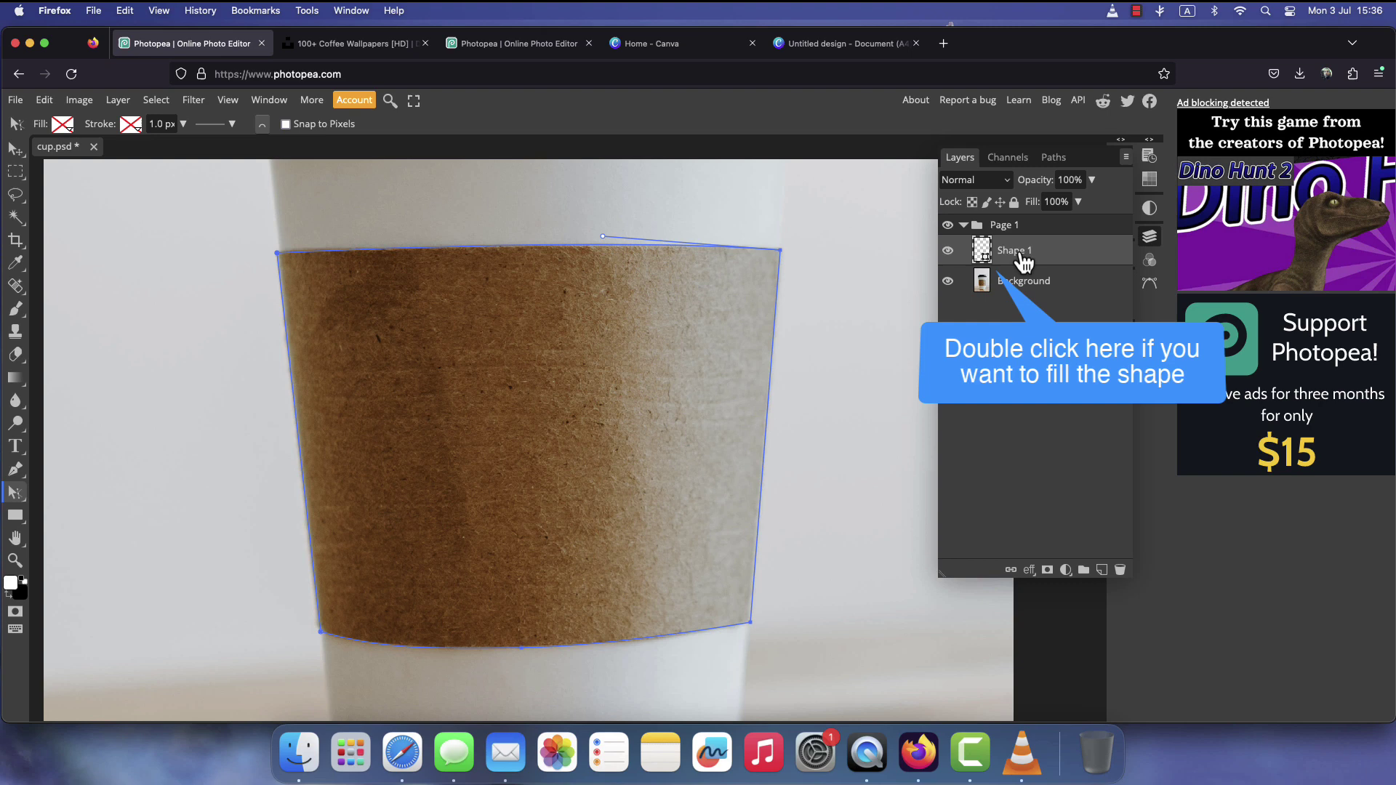
double_click(983, 255)
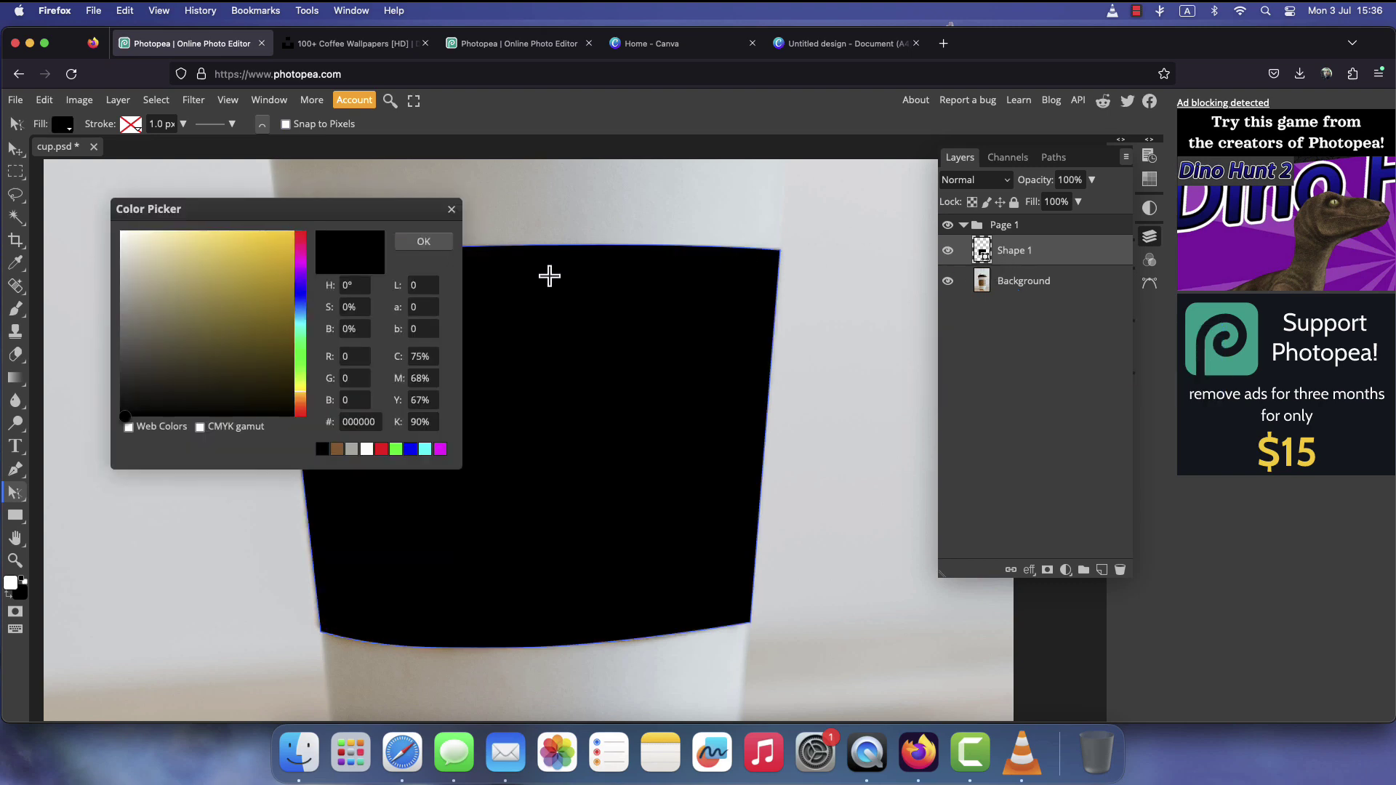
left_click(338, 451)
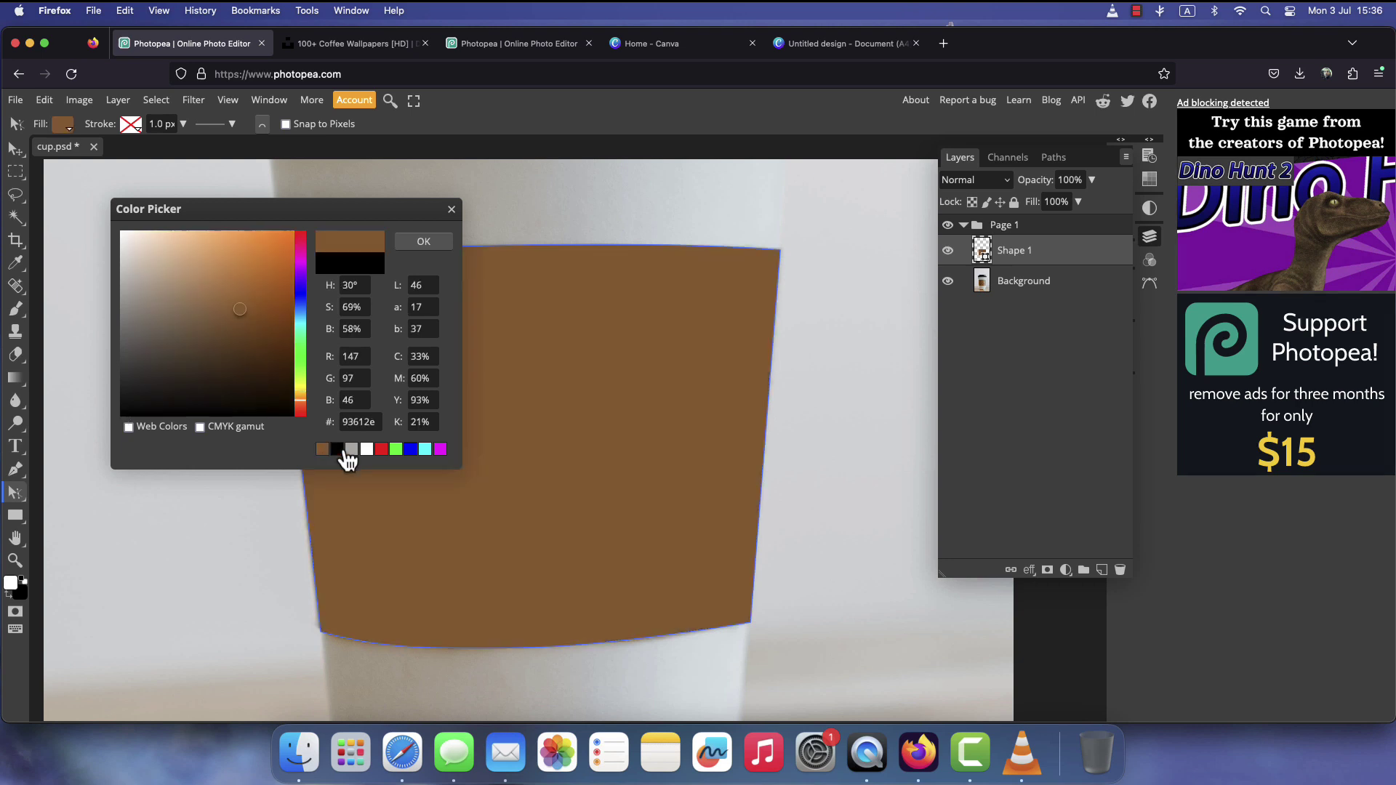
left_click(425, 247)
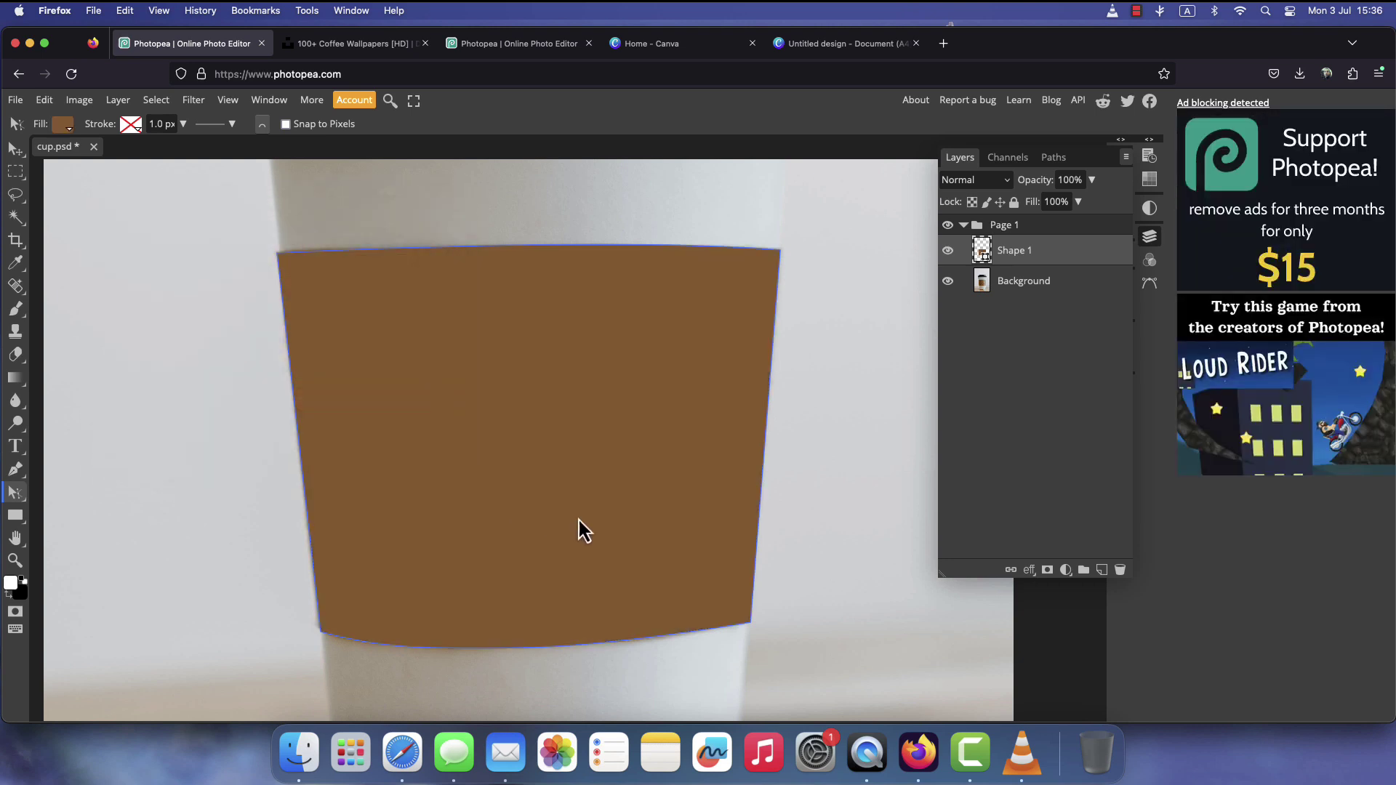
left_click(949, 251)
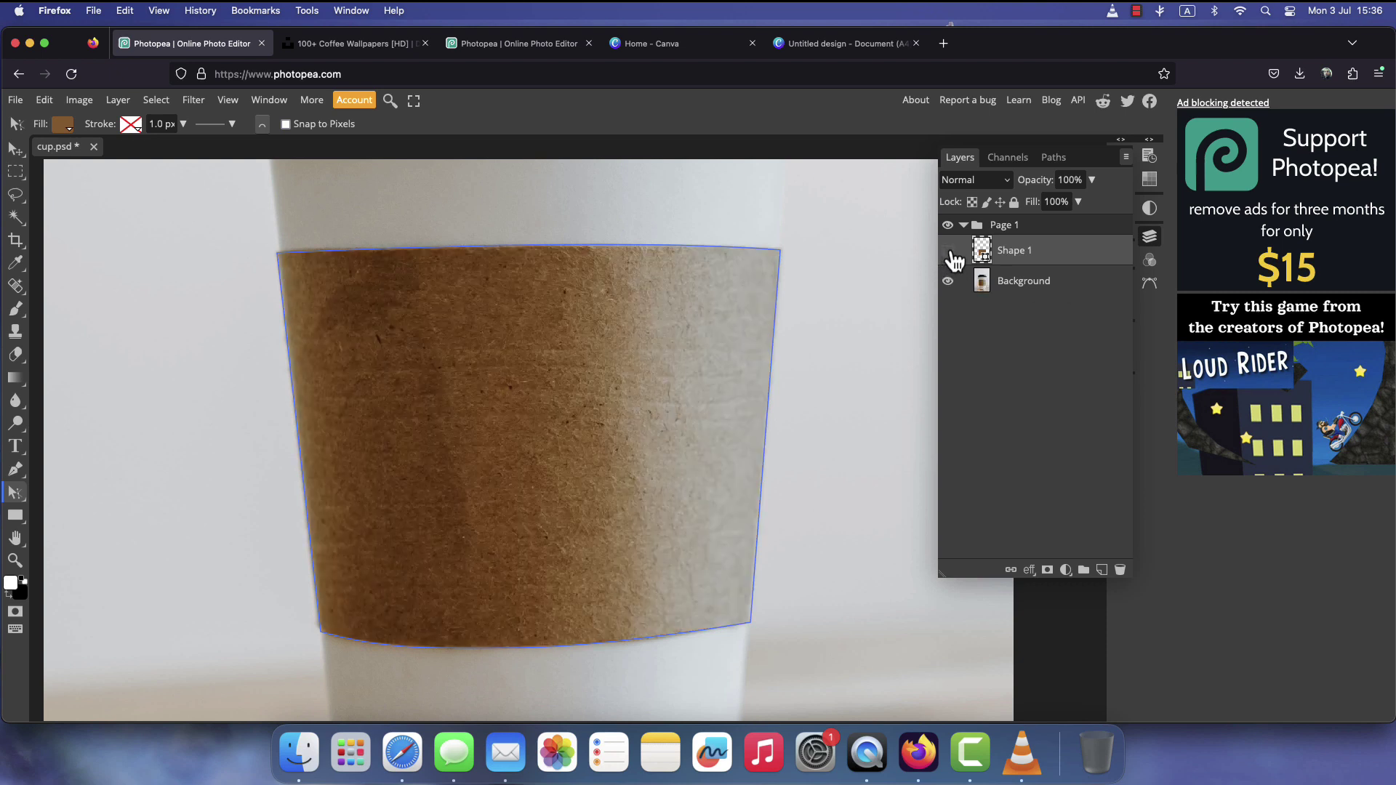
Select Background and start a Pen path along the lid's bottom edge, from right rim to left.
left_click(1028, 282)
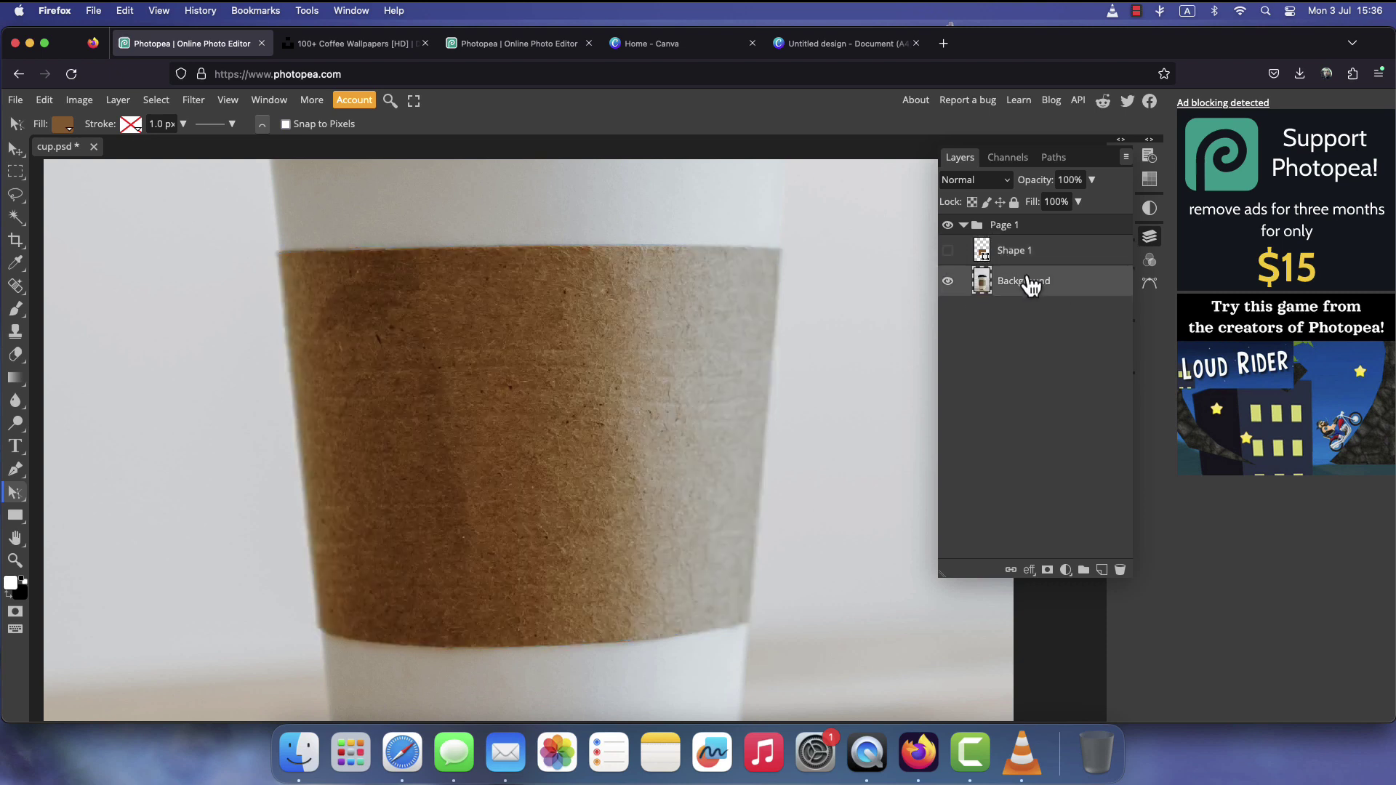
scroll(791, 420, "up", 5)
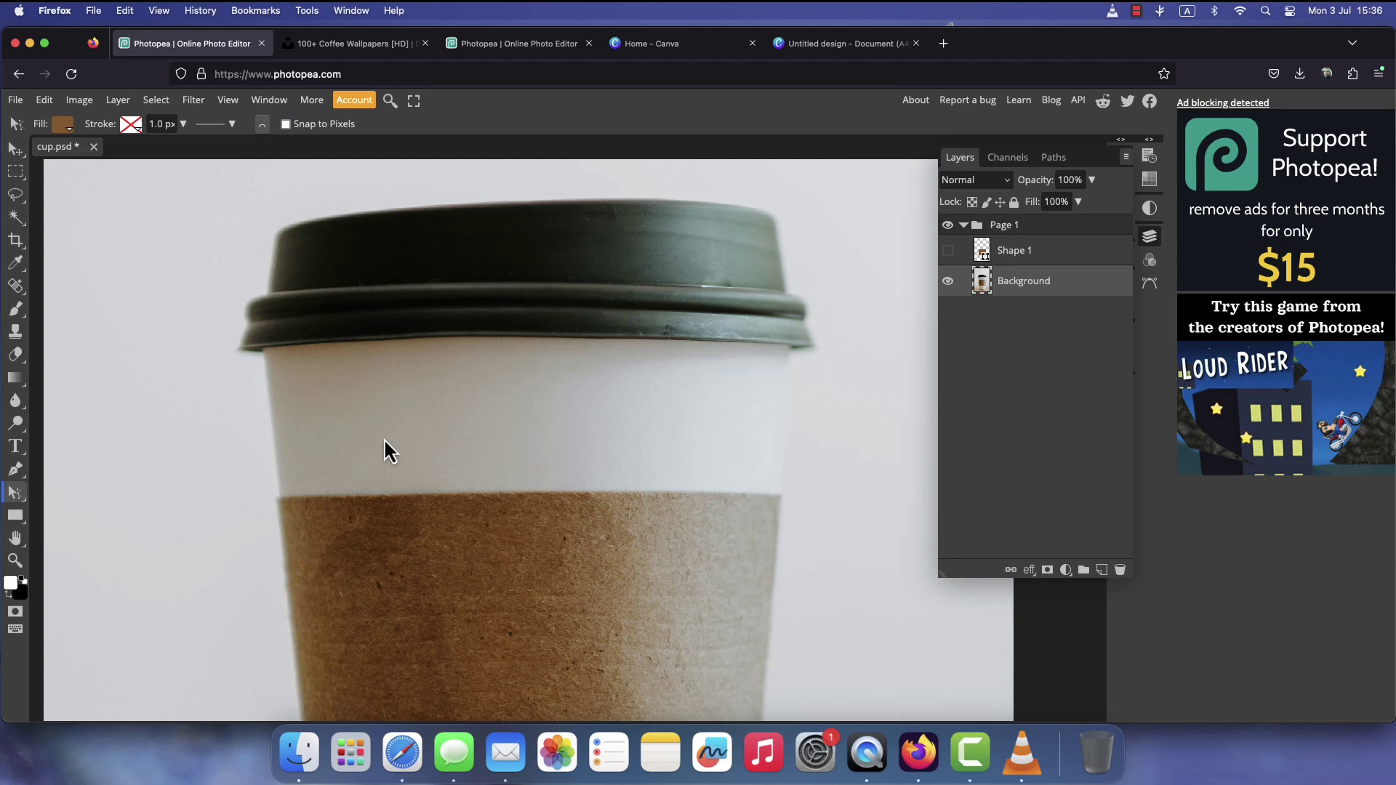
left_click(22, 473)
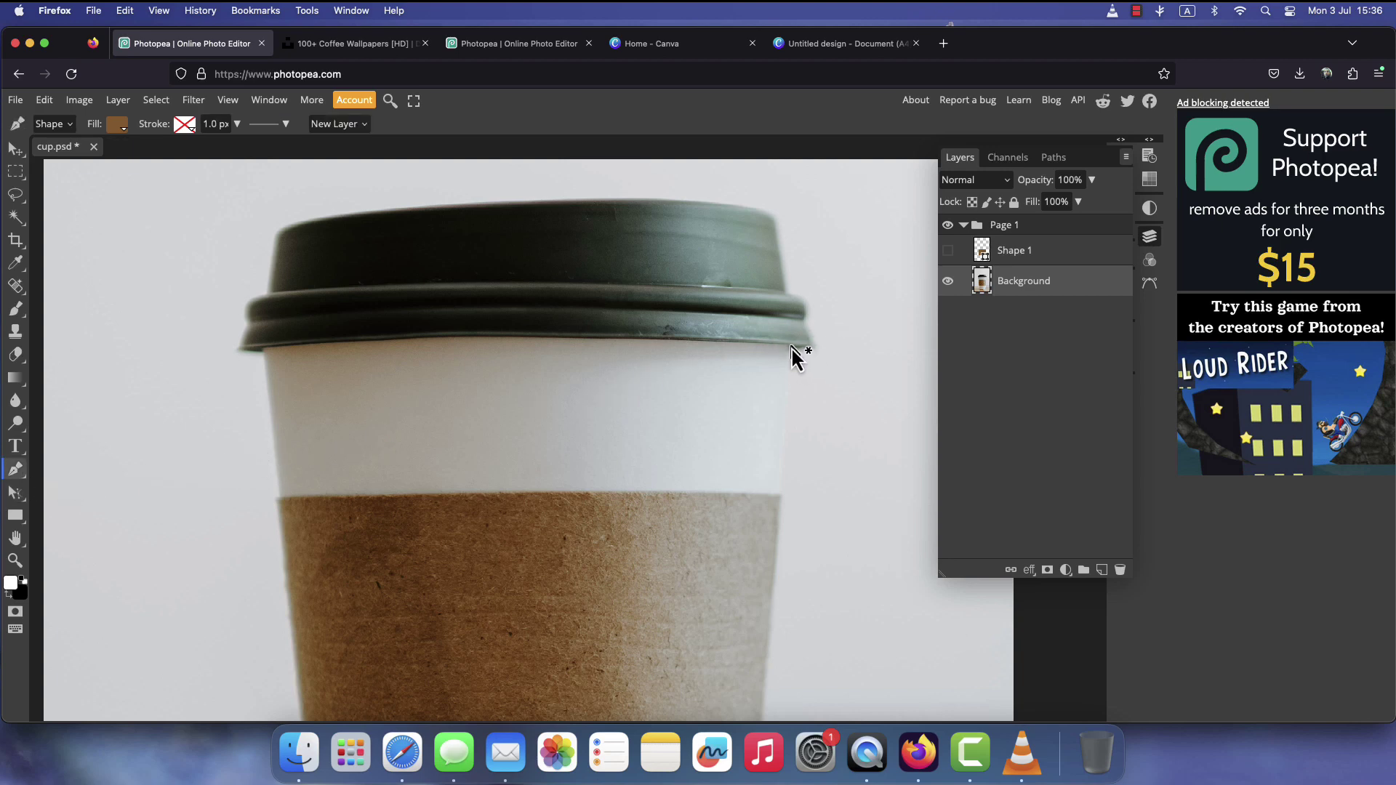
left_click(791, 346)
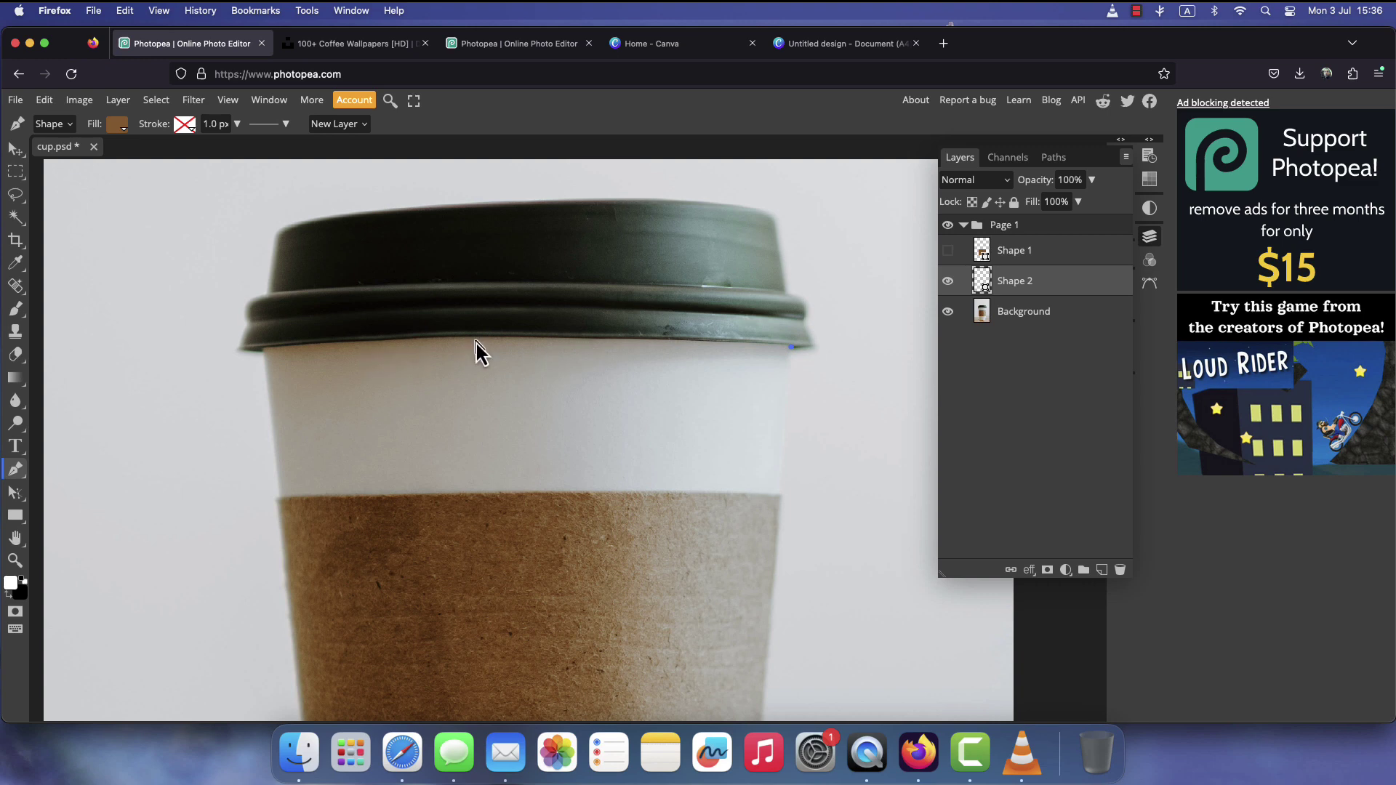
left_click_drag(490, 340, 404, 346)
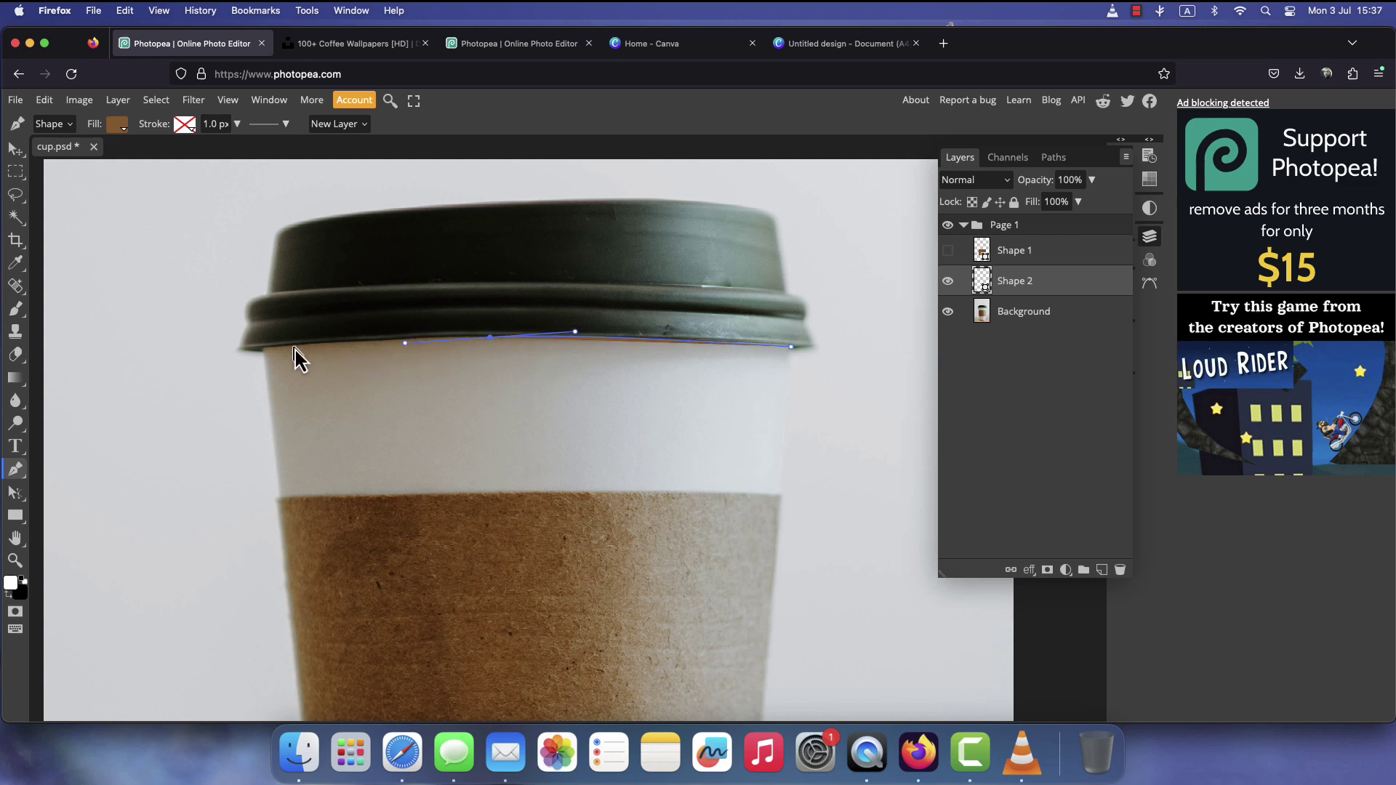
left_click_drag(262, 351, 196, 359)
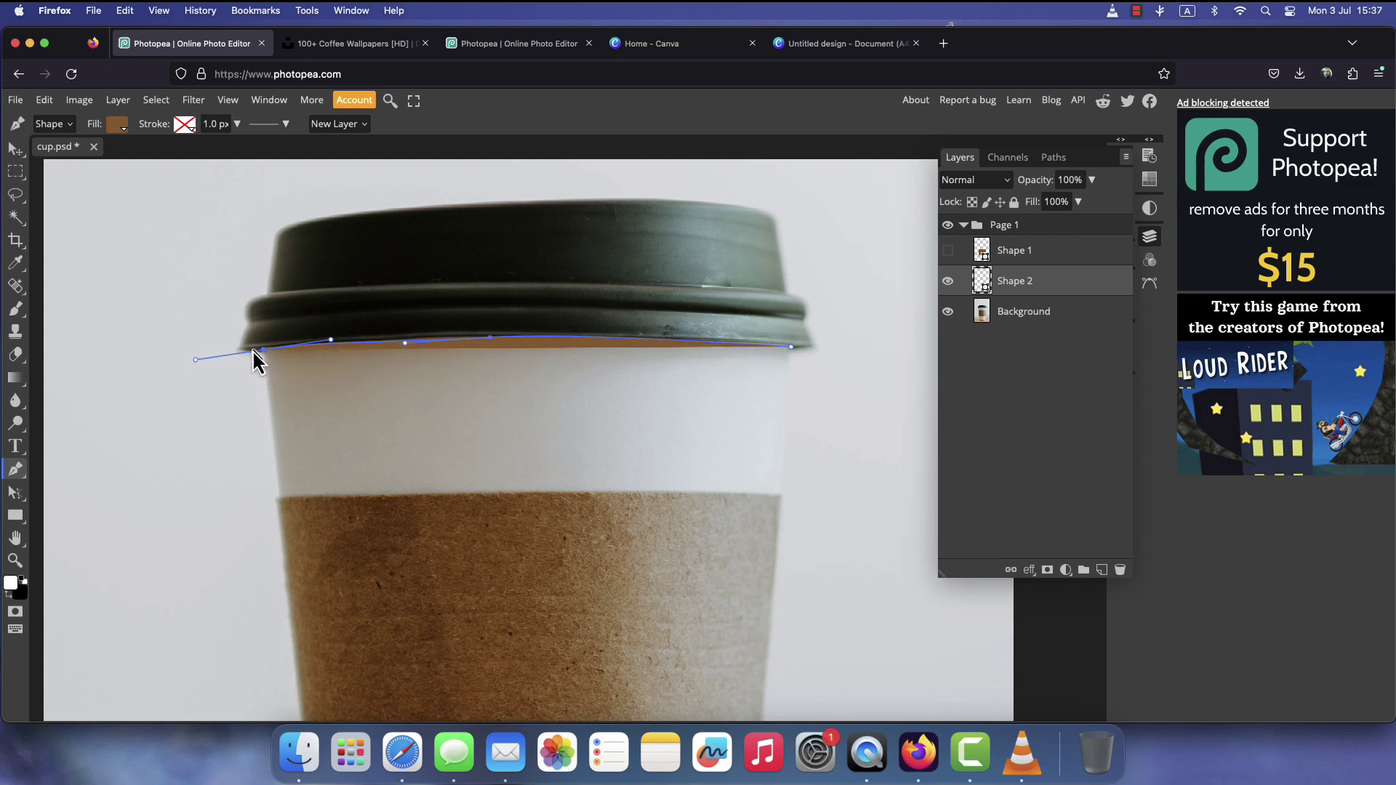
Trace down and around the cup's curved base, close the outline, and hide Shape 2.
scroll(345, 527, "down", 5)
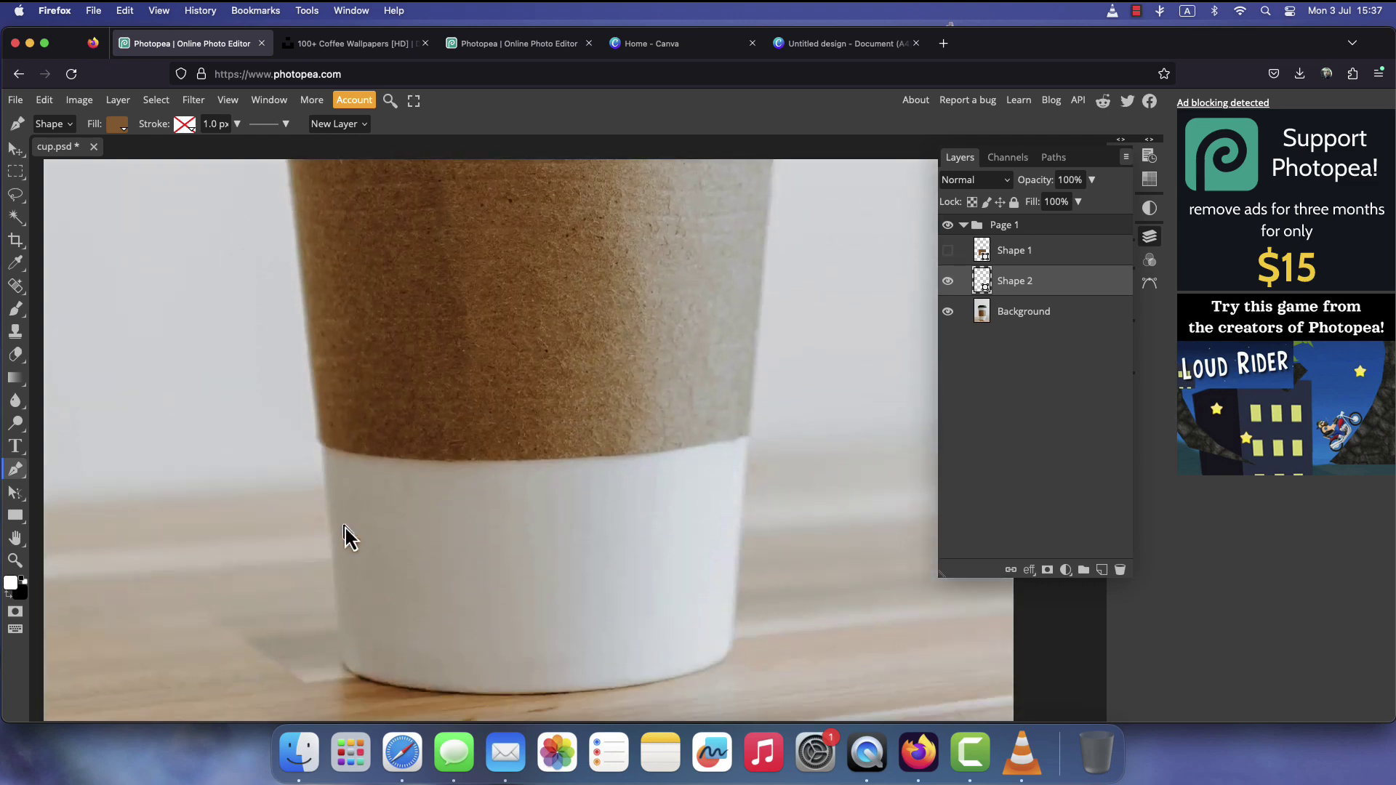
left_click(343, 666)
left_click_drag(425, 692, 494, 700)
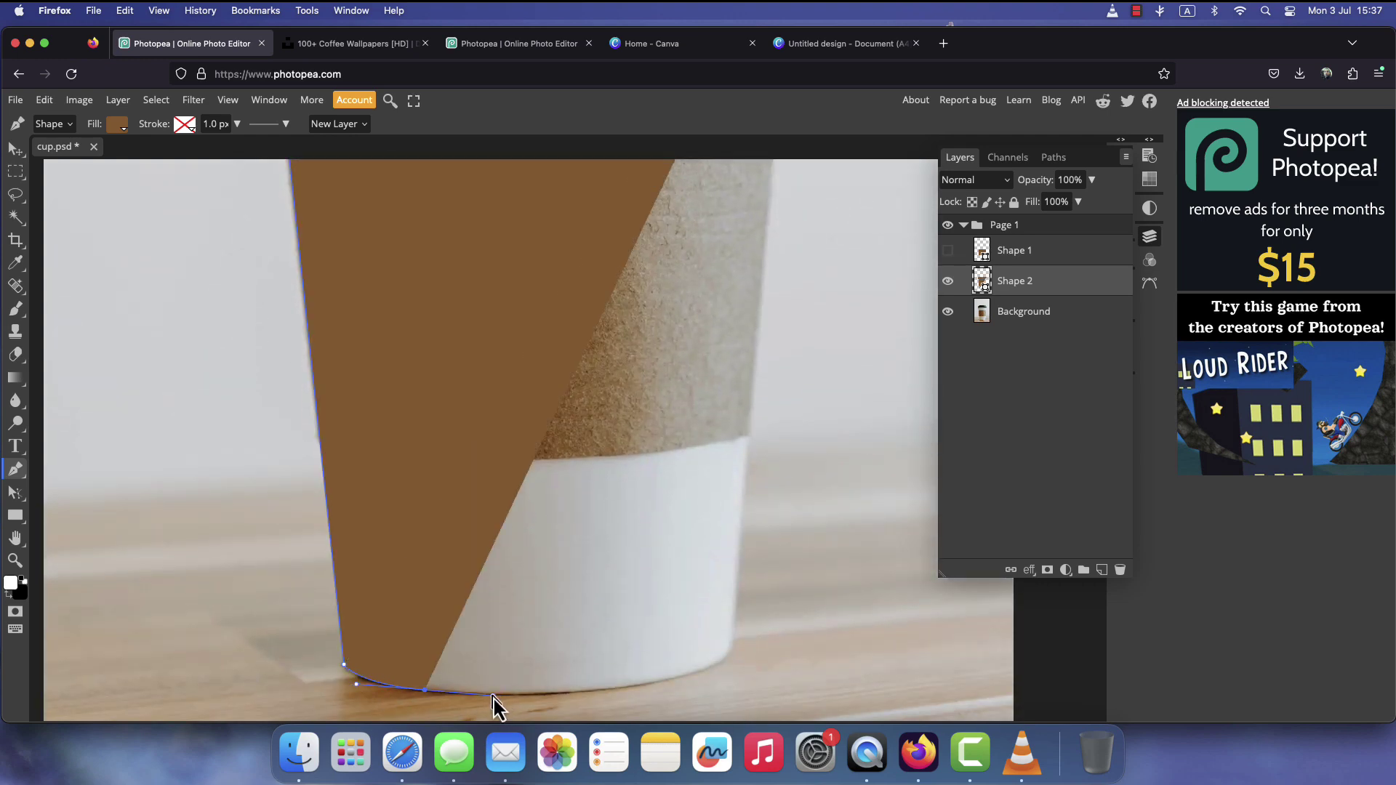
left_click_drag(657, 686, 723, 669)
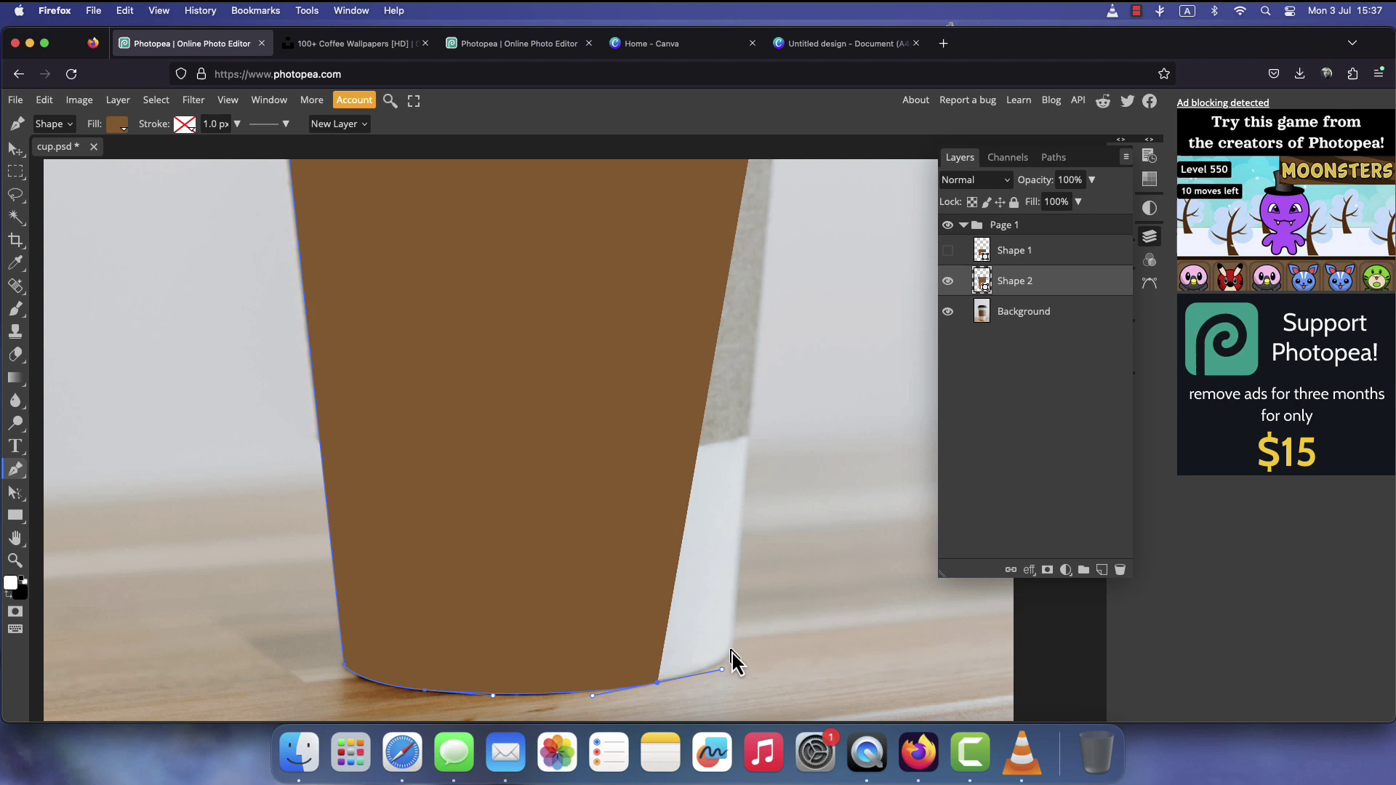
scroll(760, 580, "up", 5)
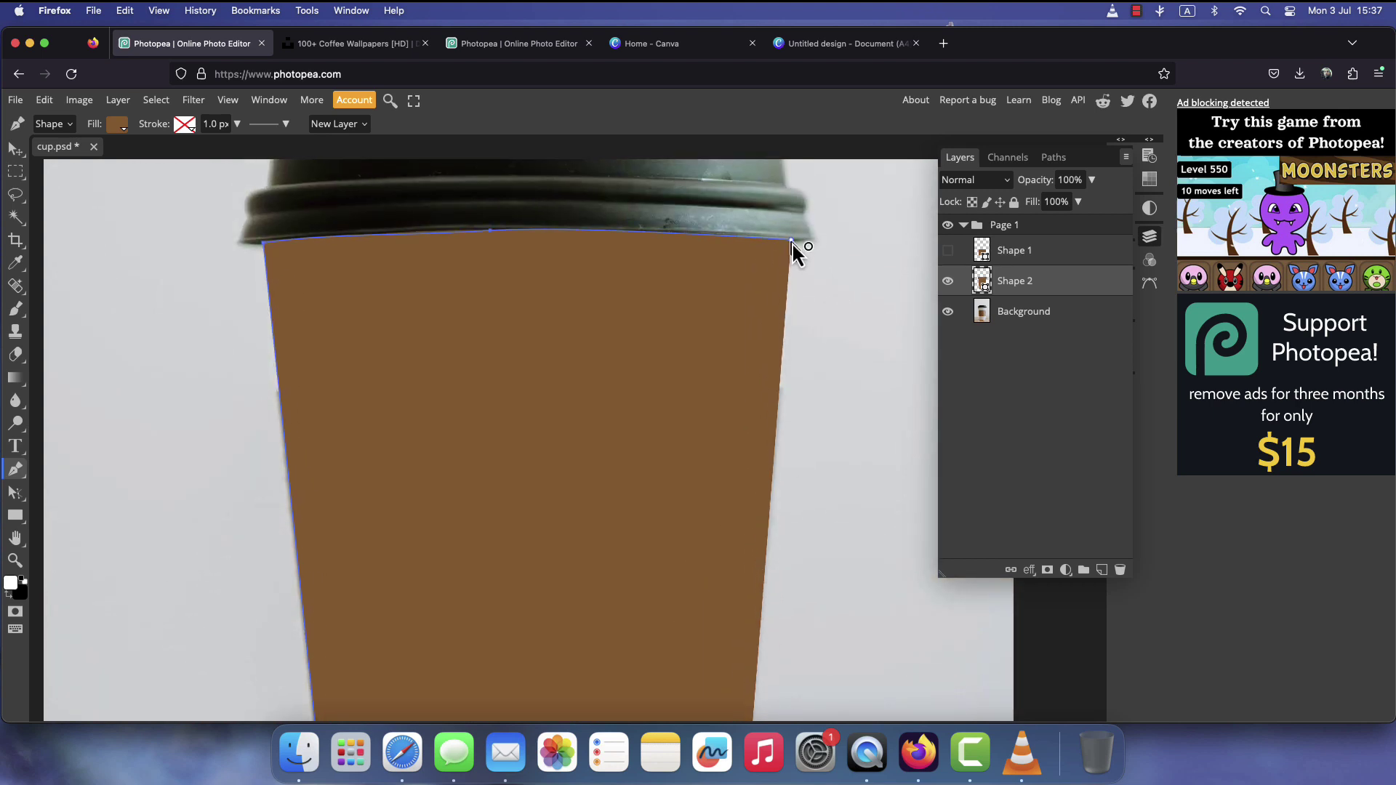
left_click(792, 243)
left_click(948, 281)
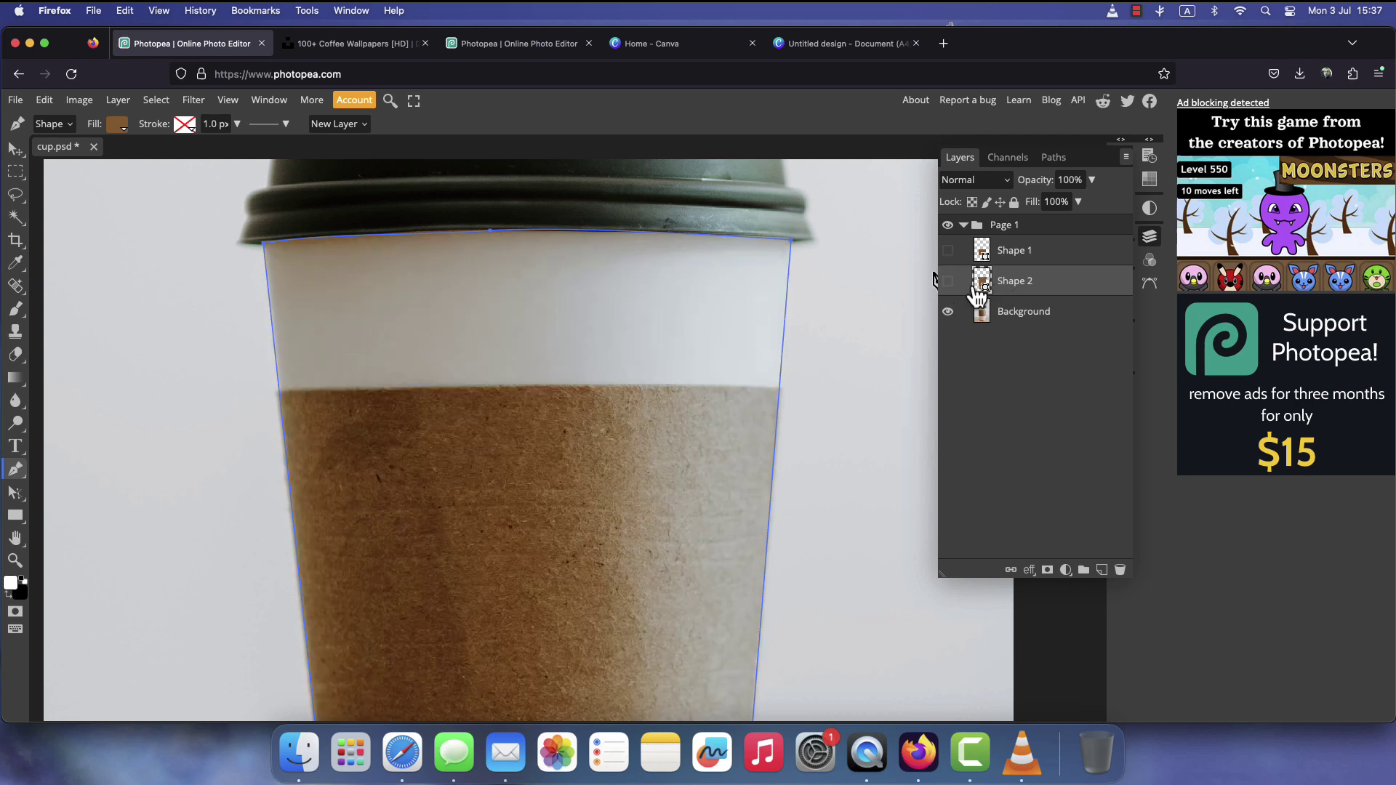
Recolour Shape 2 to greyish beige #a19684, hide it again and reselect Background.
double_click(984, 289)
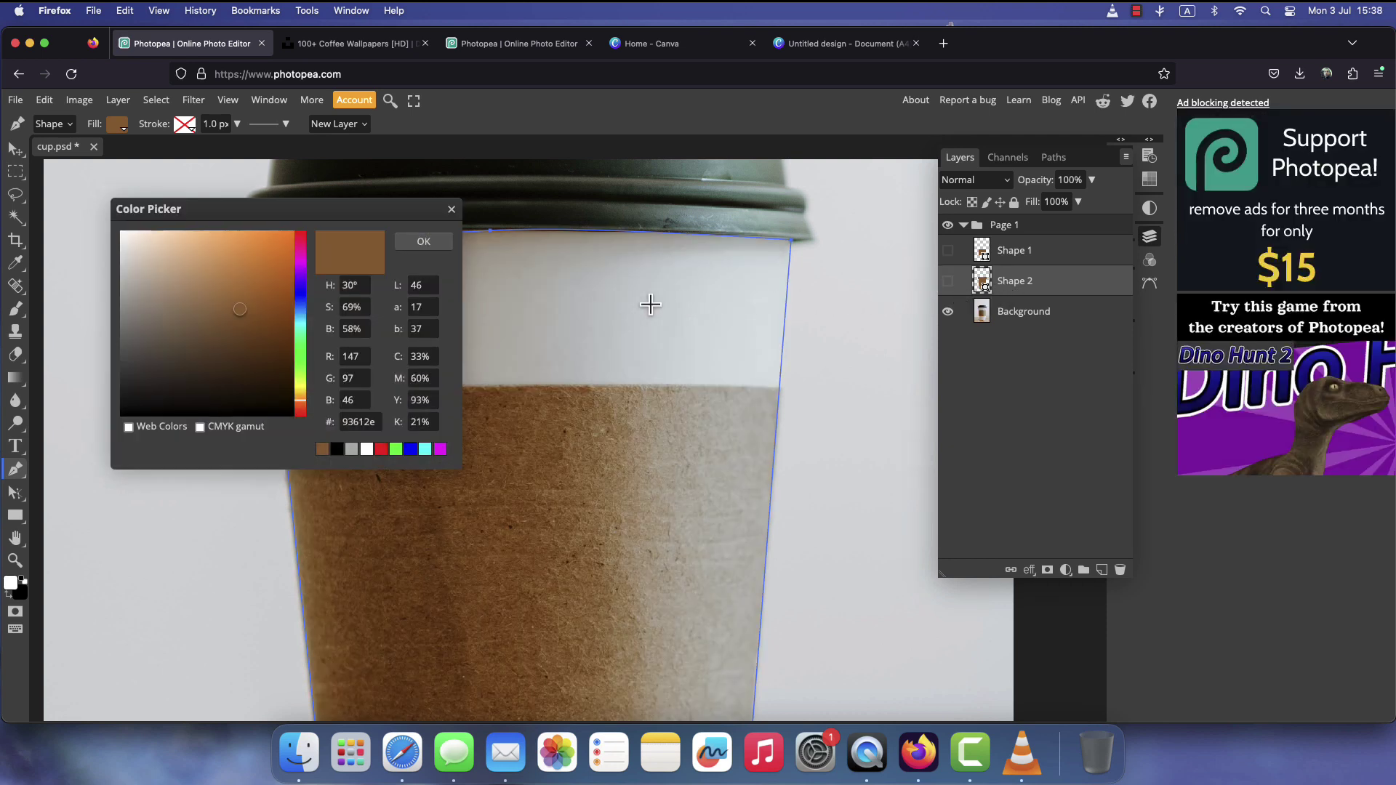
left_click(437, 247)
left_click(948, 281)
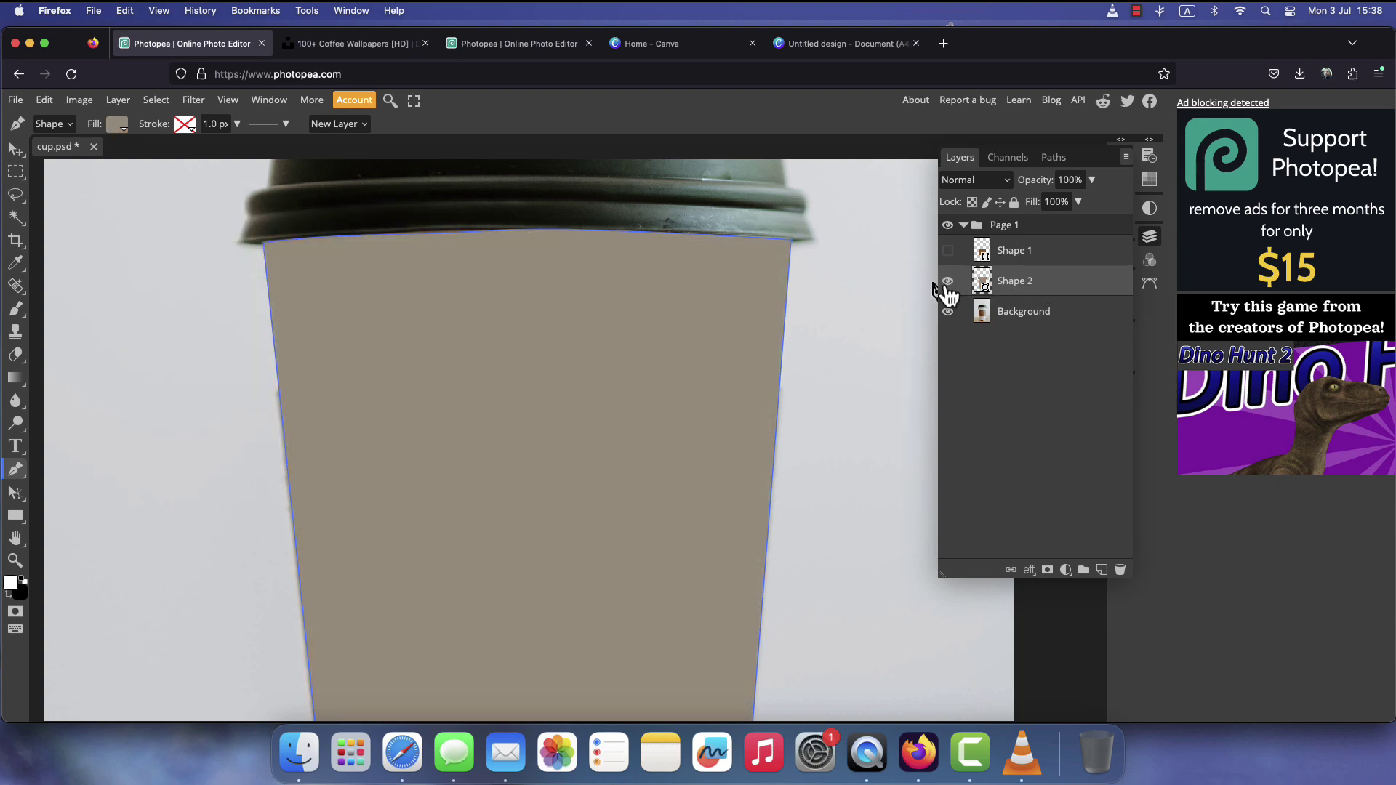
scroll(800, 440, "down", 5)
scroll(798, 441, "down", 4)
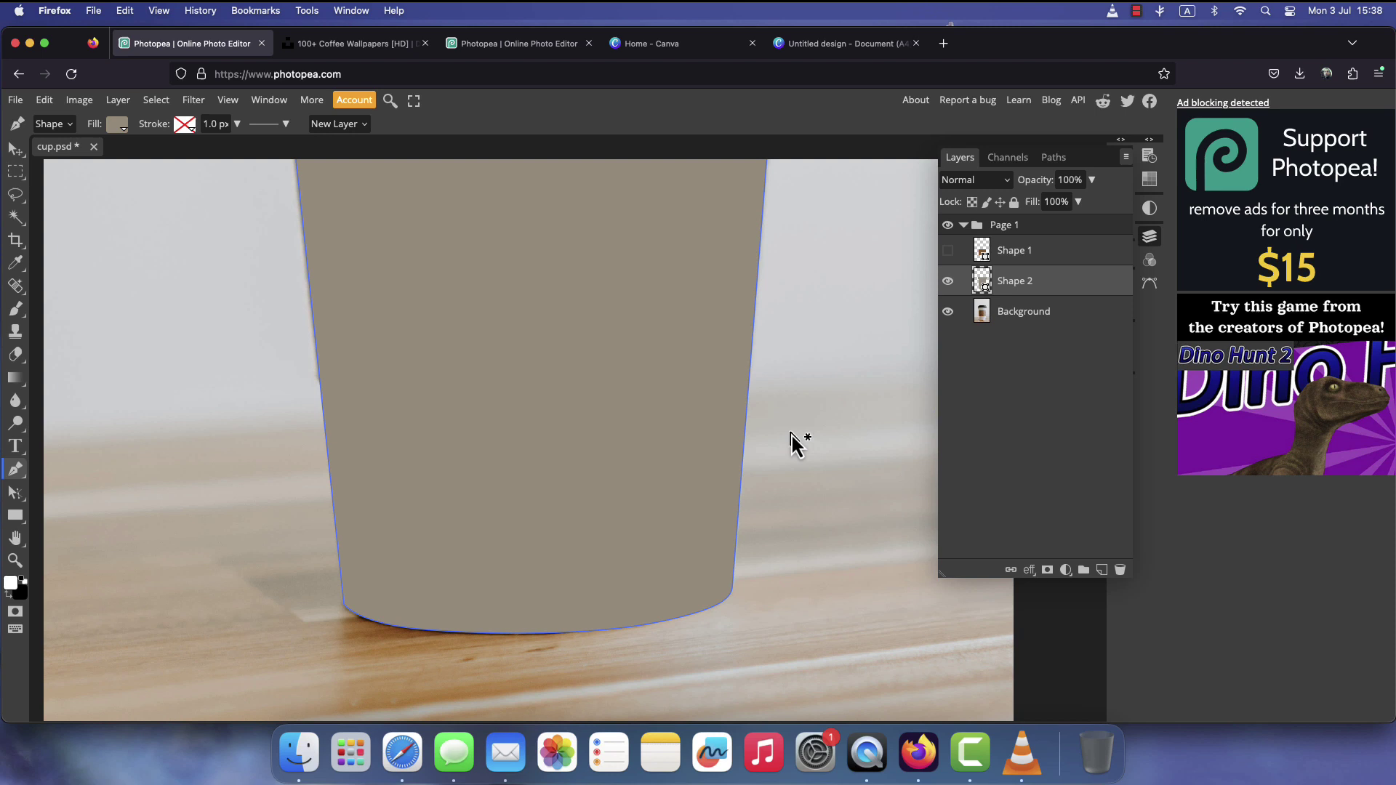
scroll(798, 442, "up", 10)
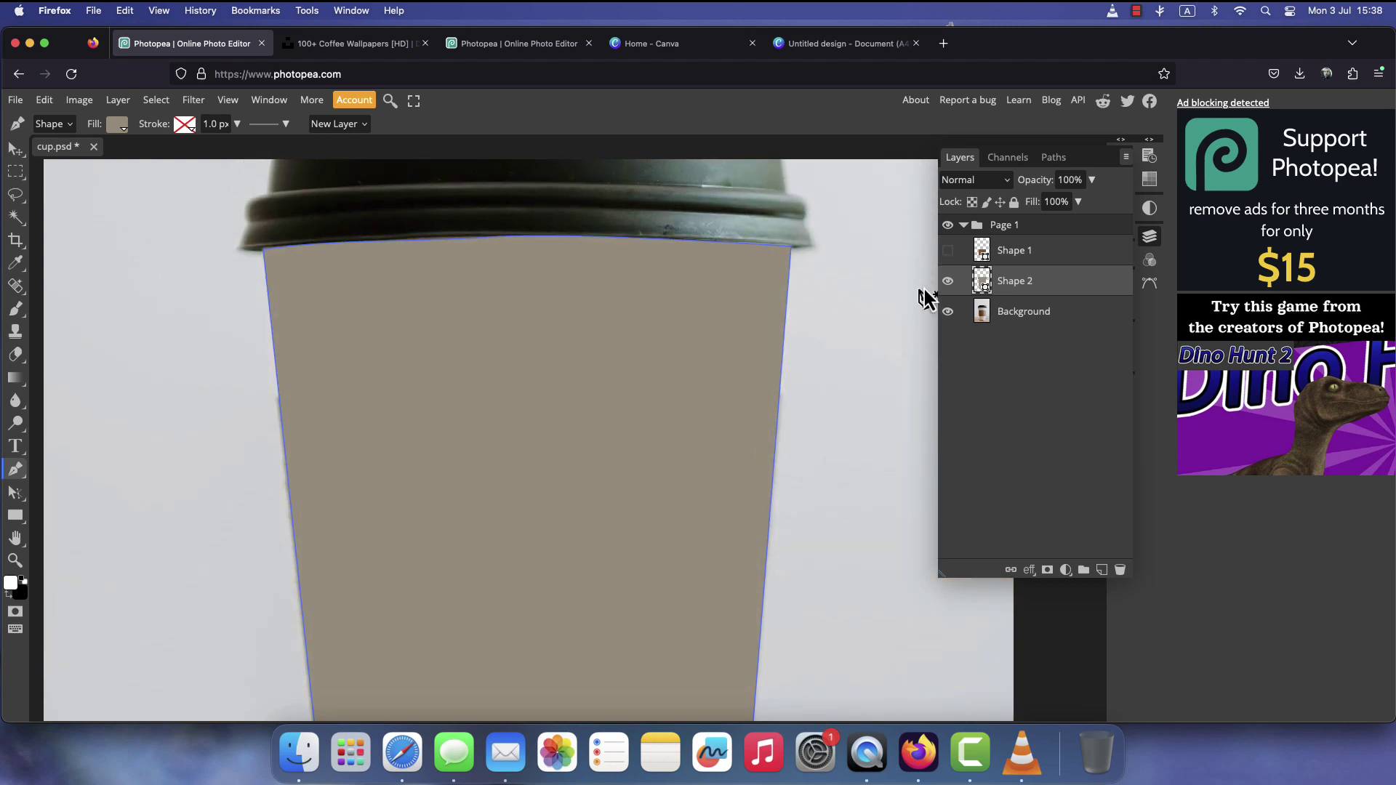
left_click(947, 280)
left_click(1040, 316)
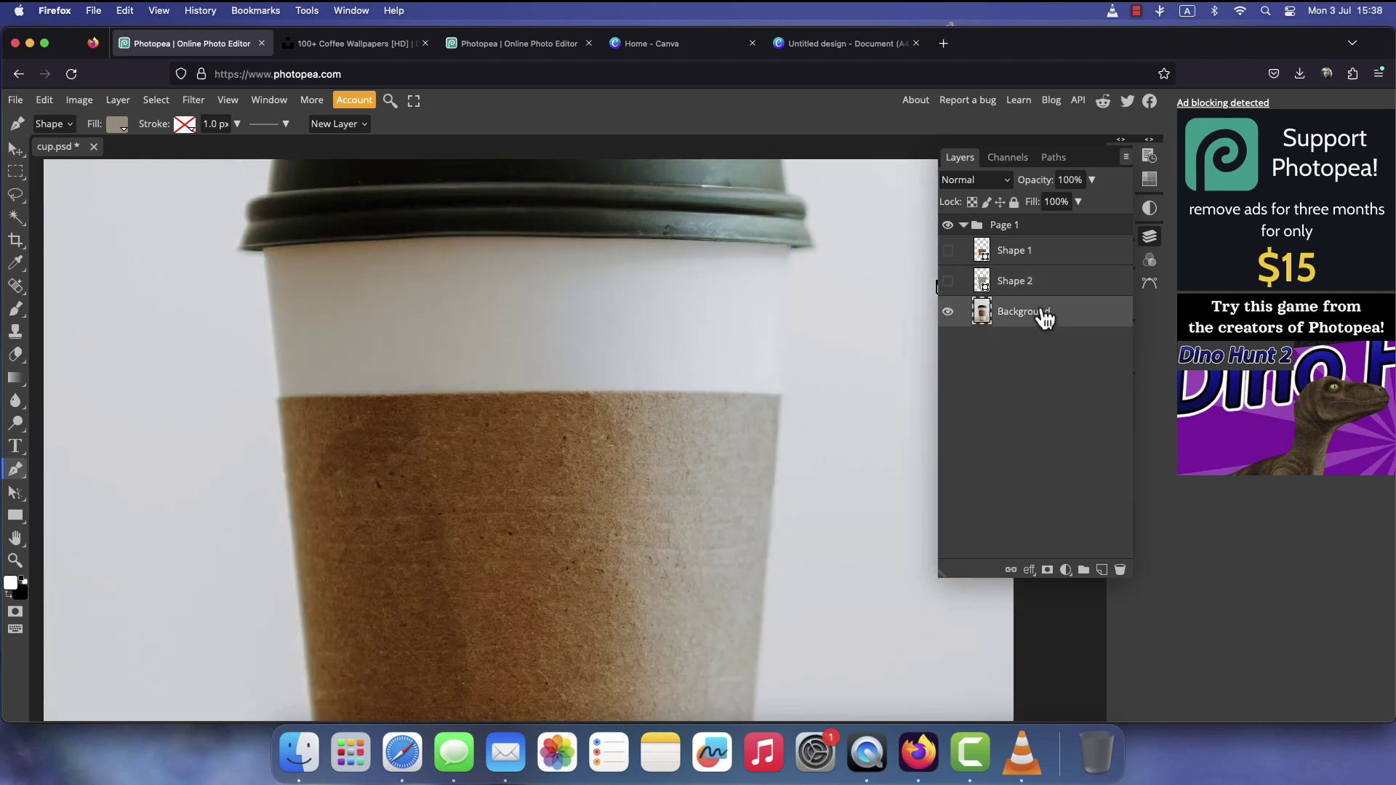
scroll(536, 421, "up", 3)
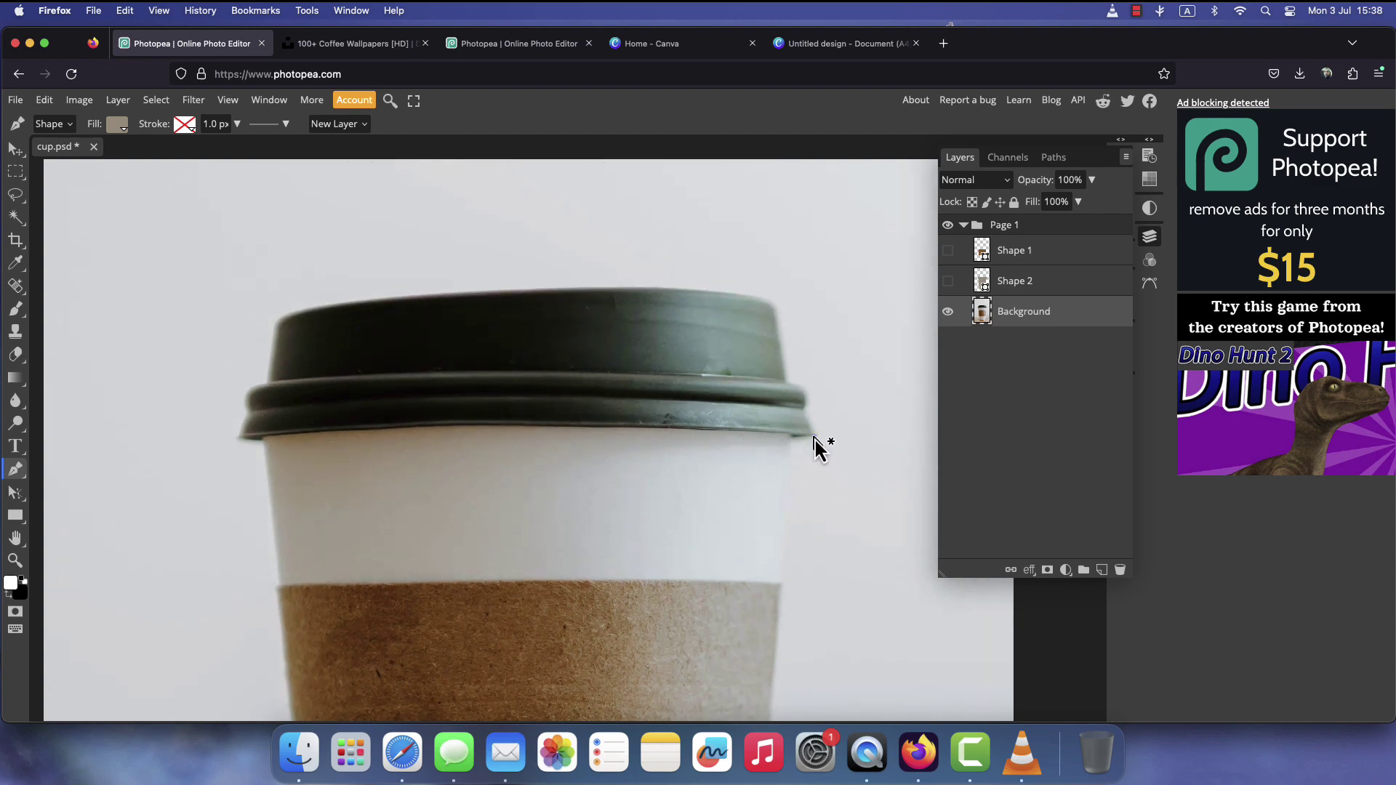
Trace the lid's left edge, left rim and top with Pen anchors, starting from the right rim.
left_click(814, 437)
left_click_drag(239, 441, 161, 471)
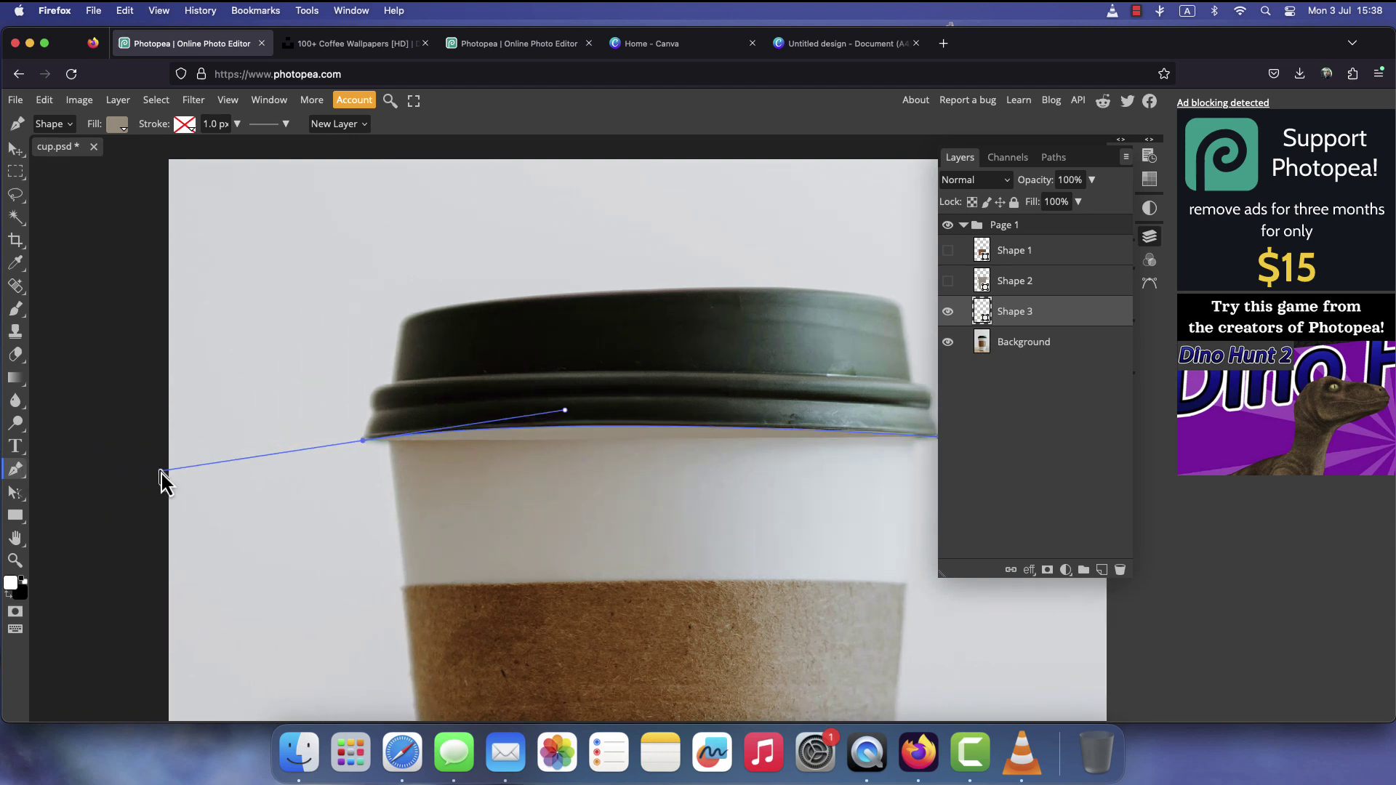
left_click(363, 440)
left_click(372, 415)
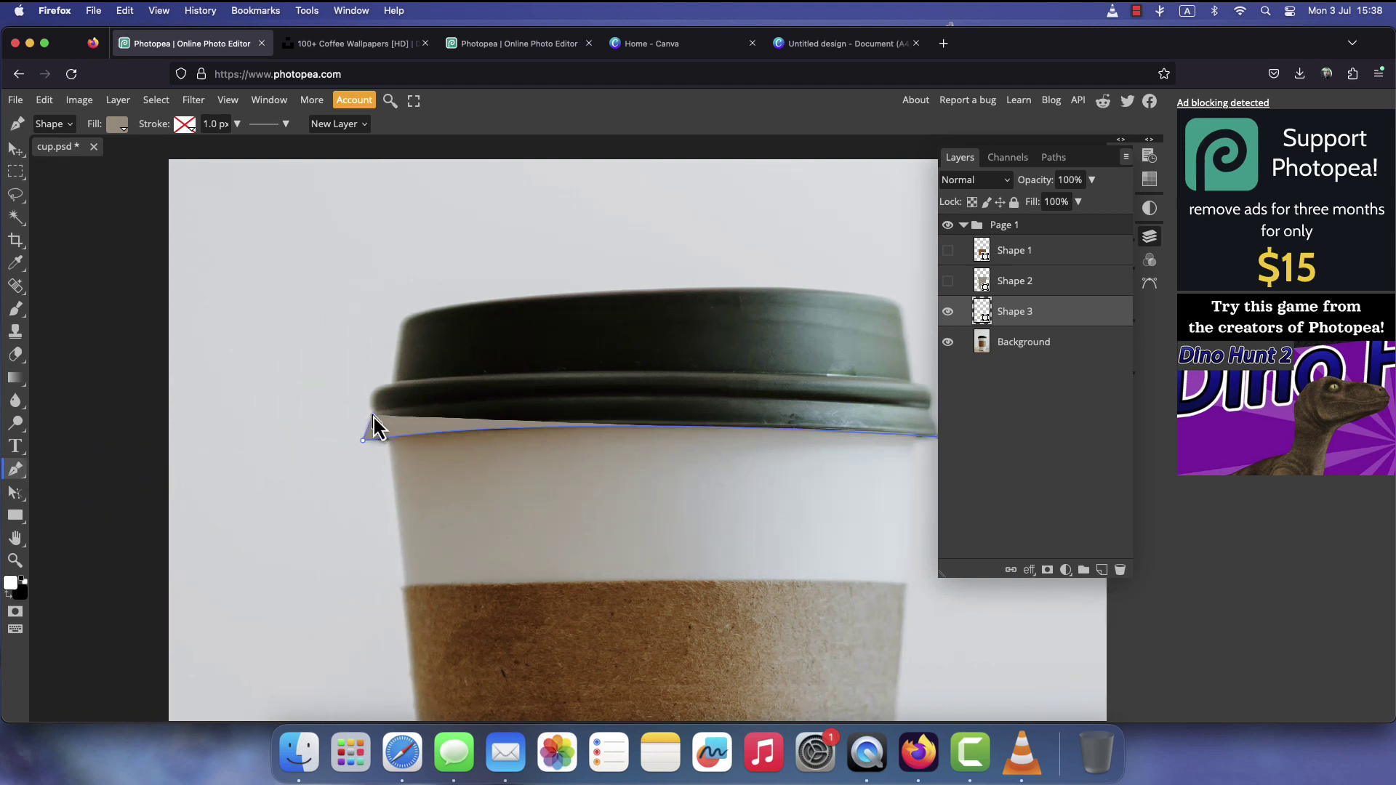
mouse_move(392, 384)
left_mouse_down()
mouse_move(421, 389)
mouse_move(400, 396)
left_mouse_up()
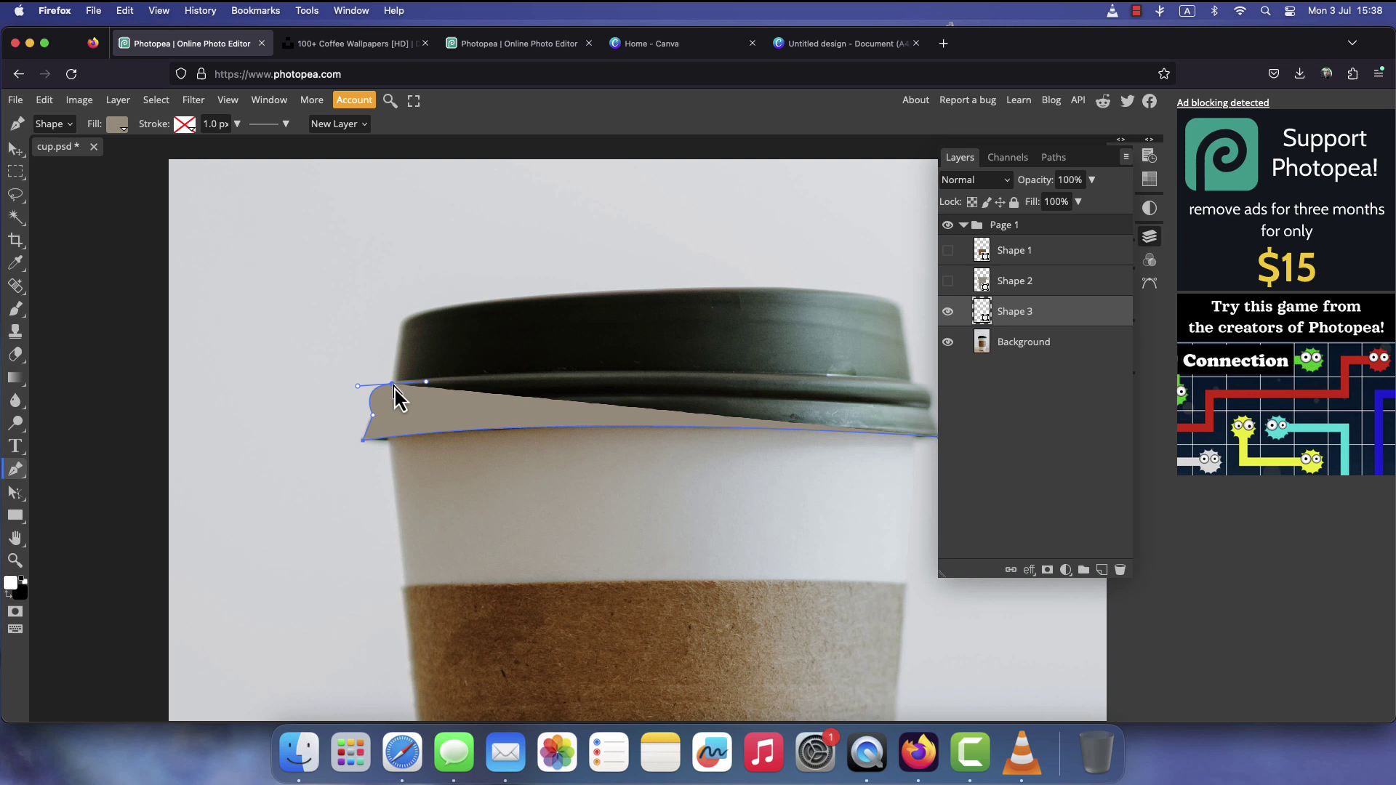
left_click(402, 329)
left_click_drag(420, 314, 435, 312)
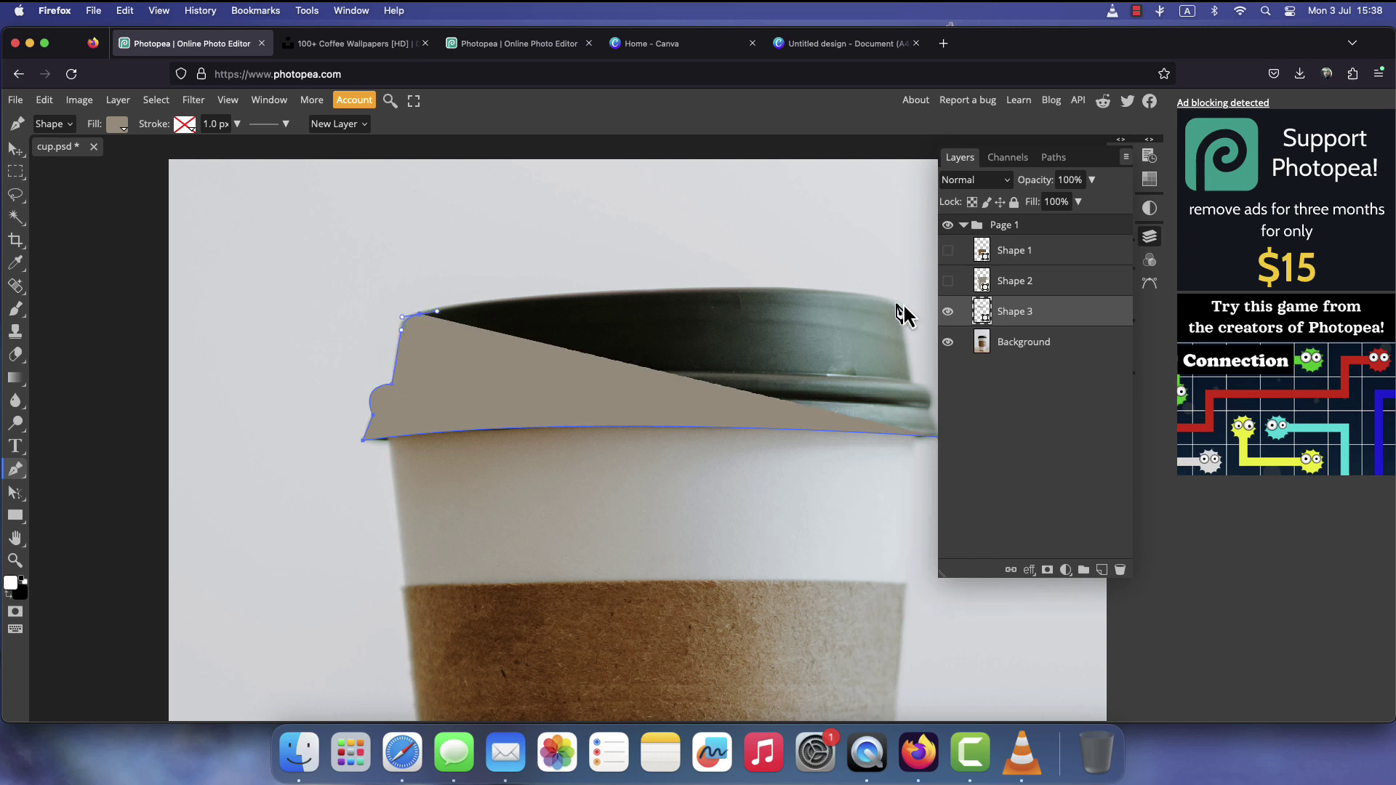
left_click_drag(890, 300, 1027, 342)
left_click(788, 301)
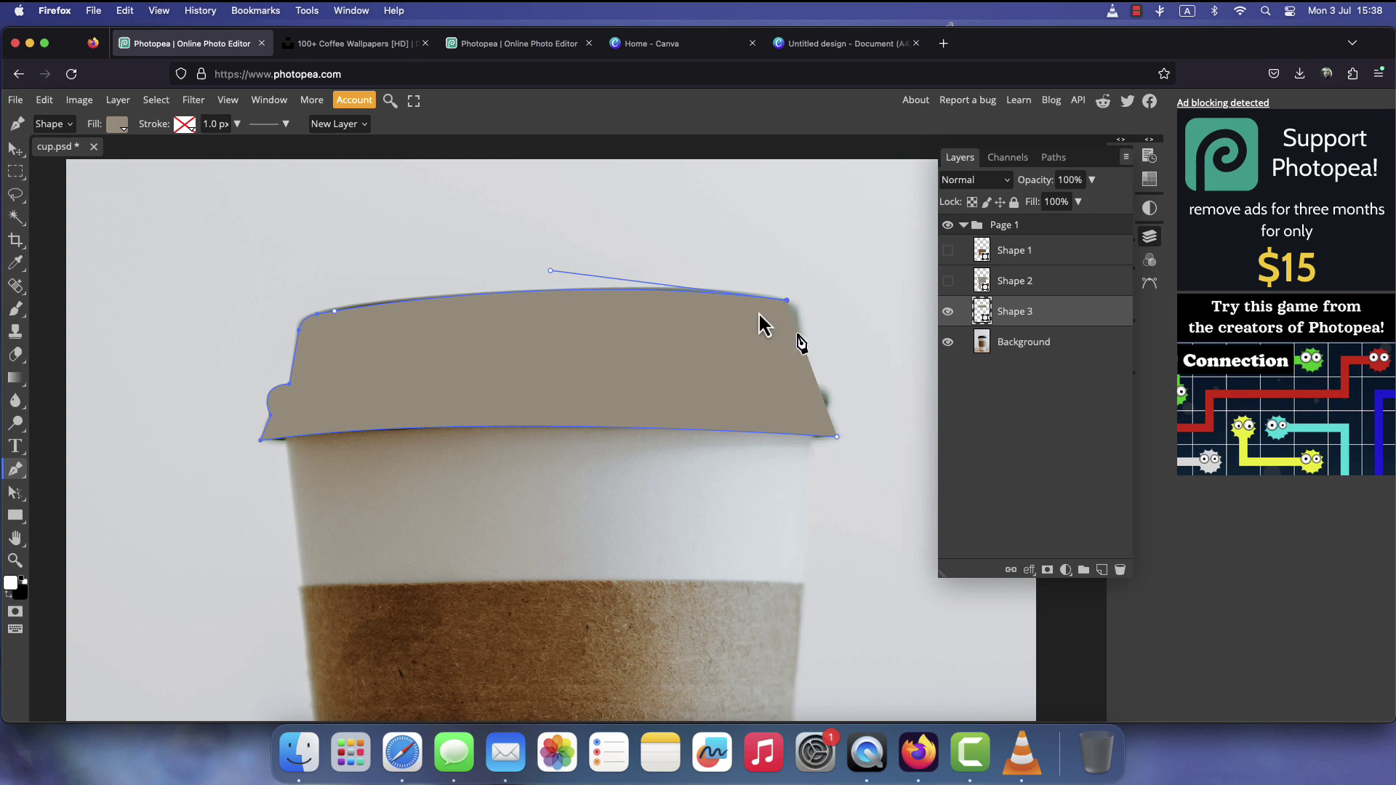
Set Shape 3's fill to none and finish the lid outline down its right edge and rim.
left_click(117, 125)
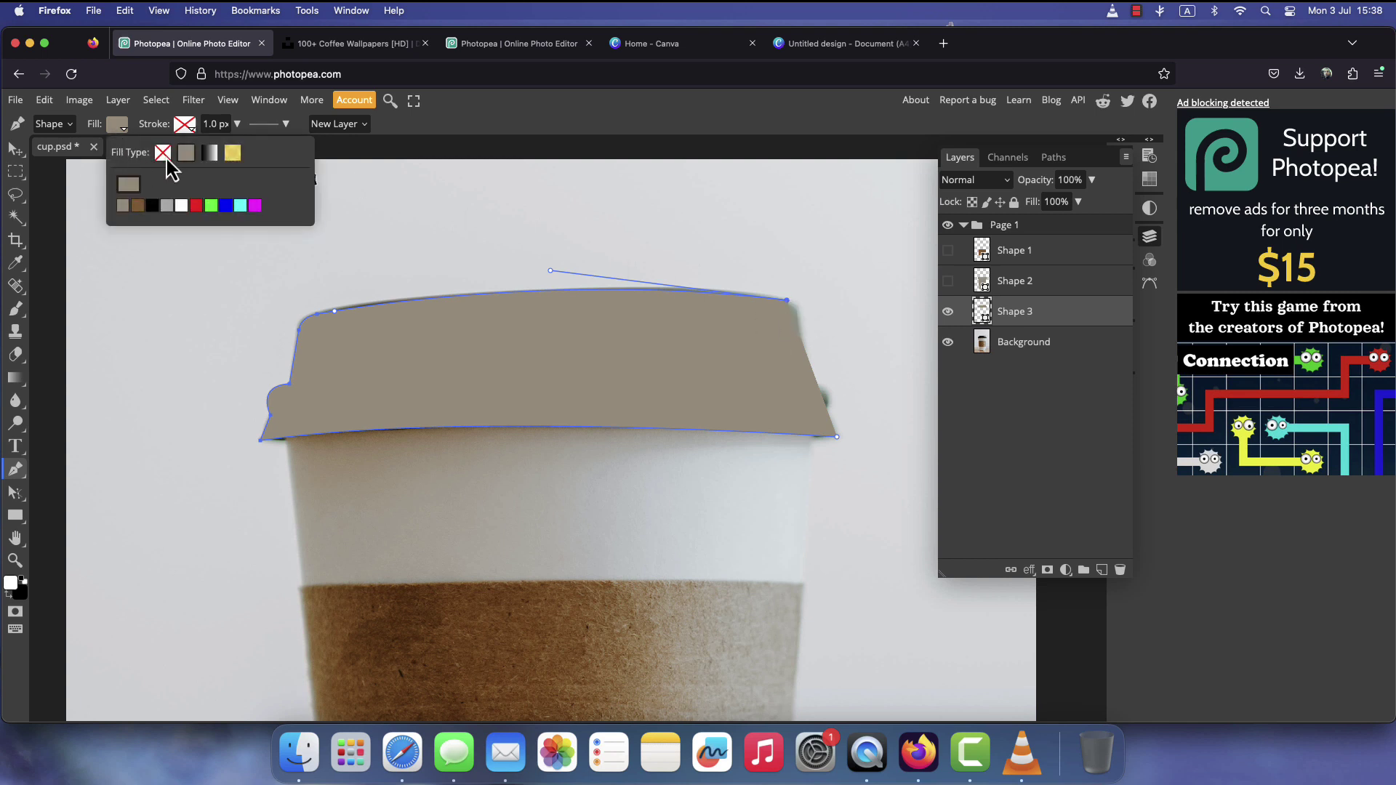
left_click(163, 152)
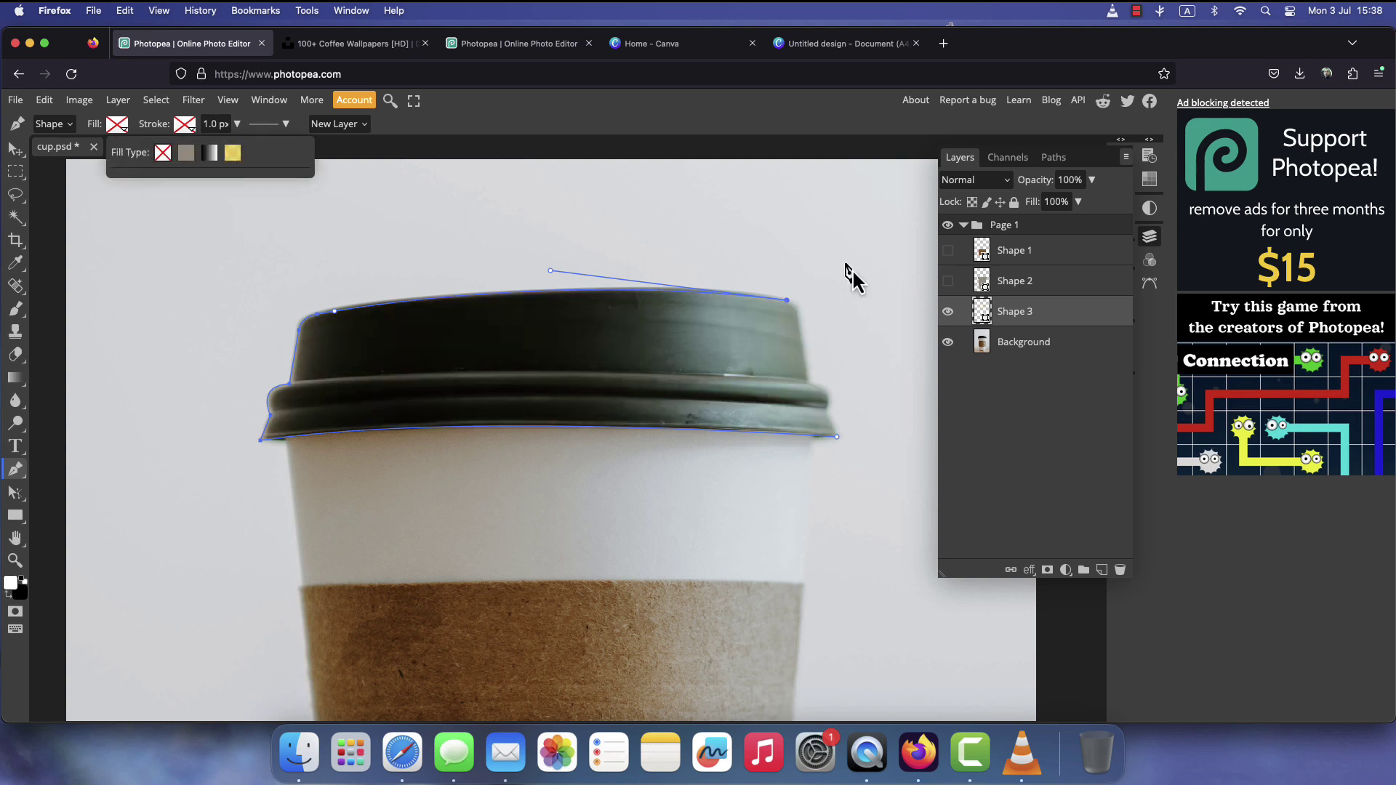
left_click(801, 306)
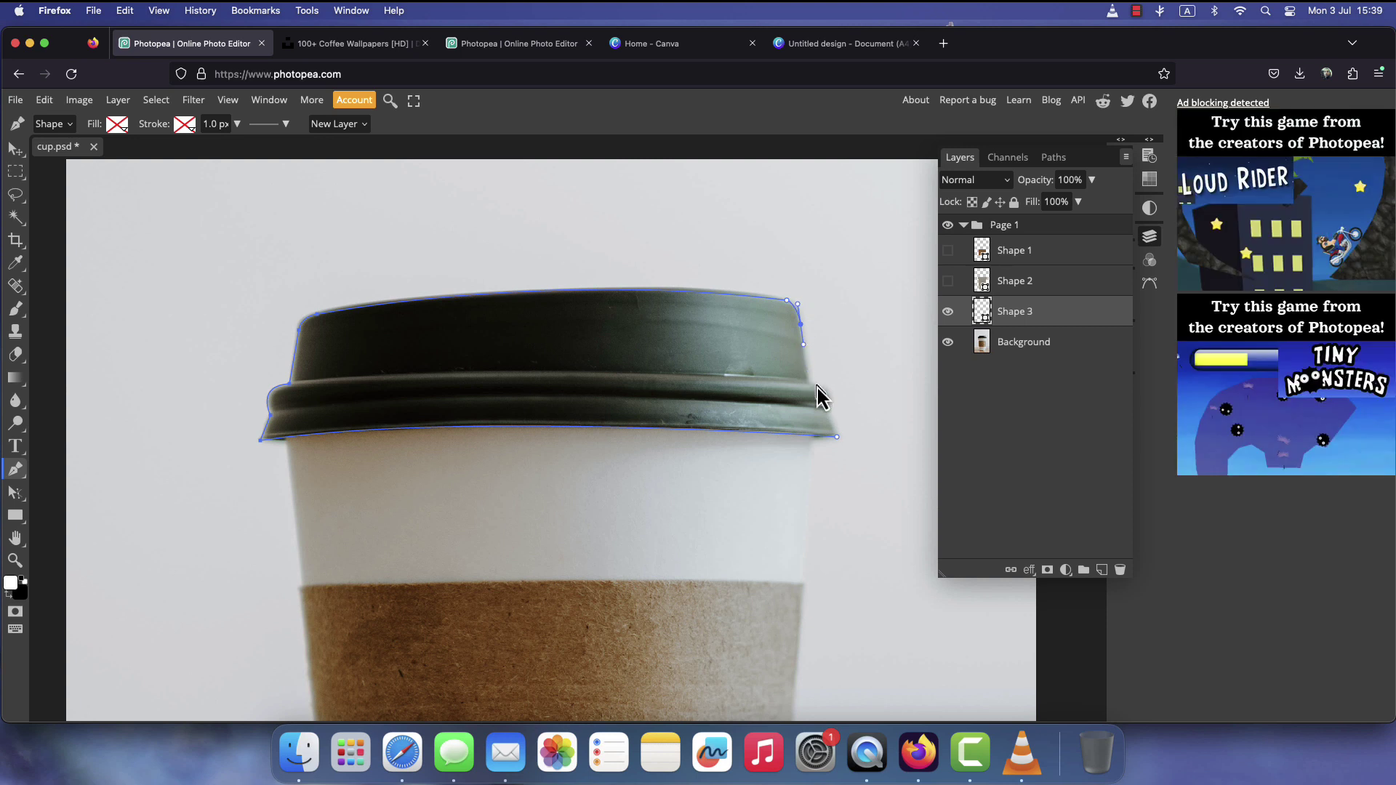
left_click(810, 380)
left_click_drag(823, 437, 837, 437)
Give the lid shape a solid black fill.
left_click(118, 127)
left_click(186, 153)
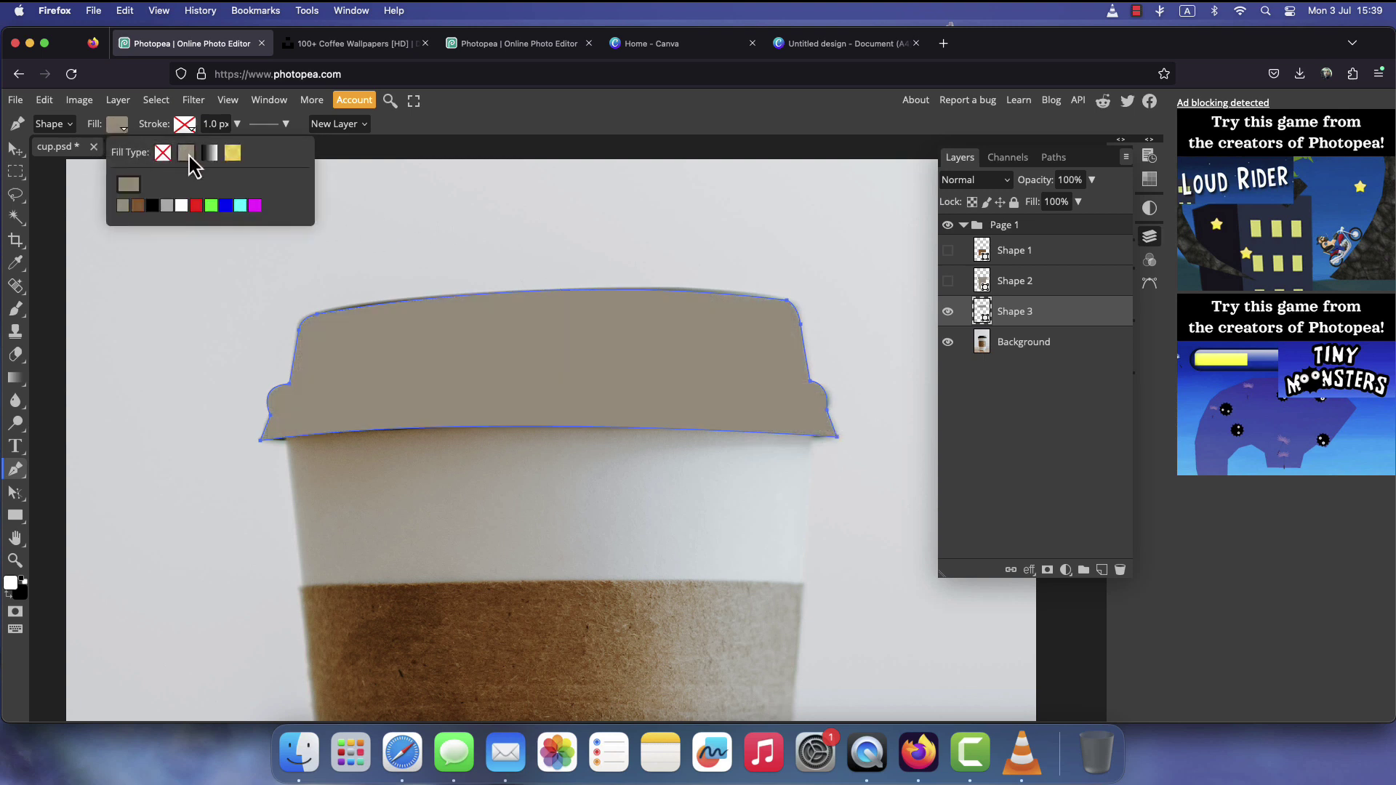
left_click(168, 205)
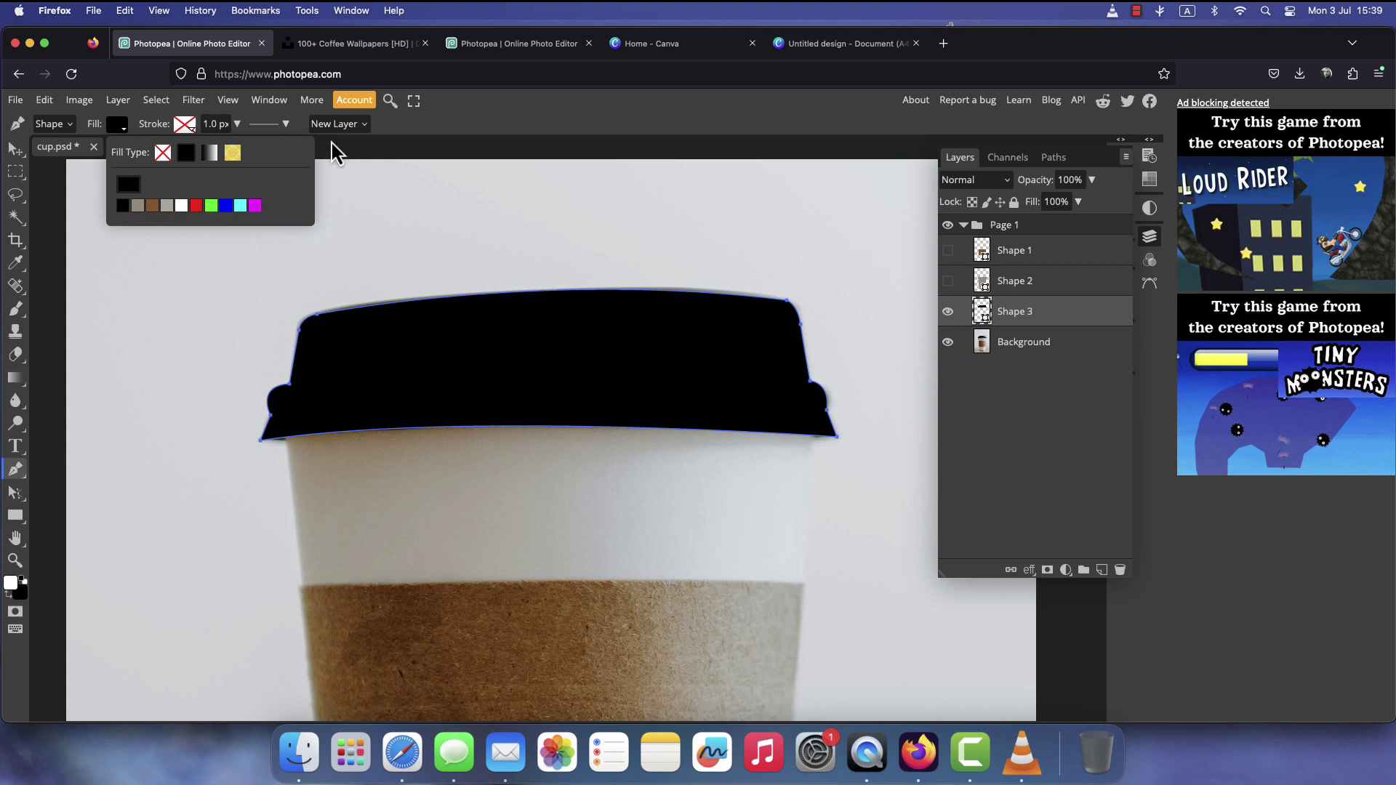
left_click(464, 114)
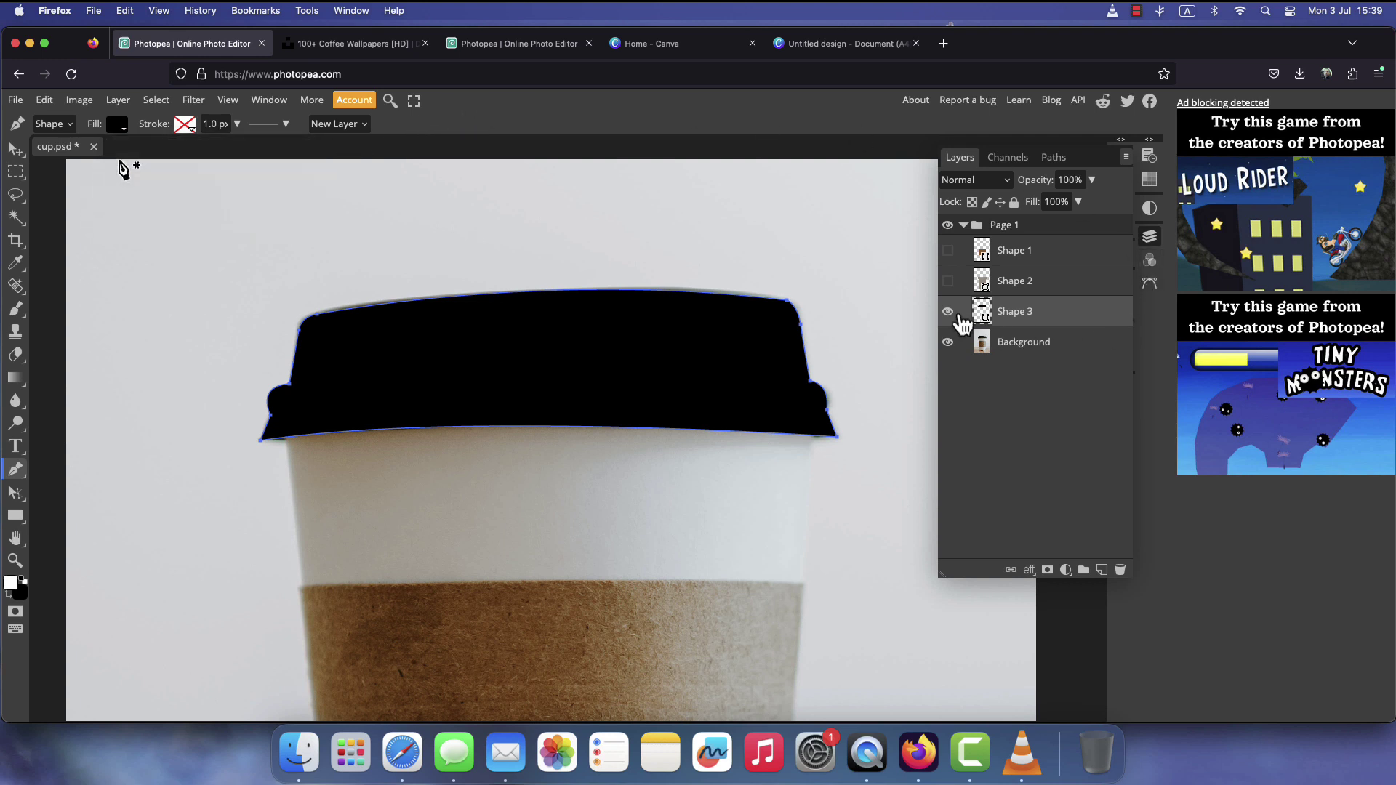
Make the beige body Shape 2 and brown sleeve Shape 1 visible again.
left_click(949, 281)
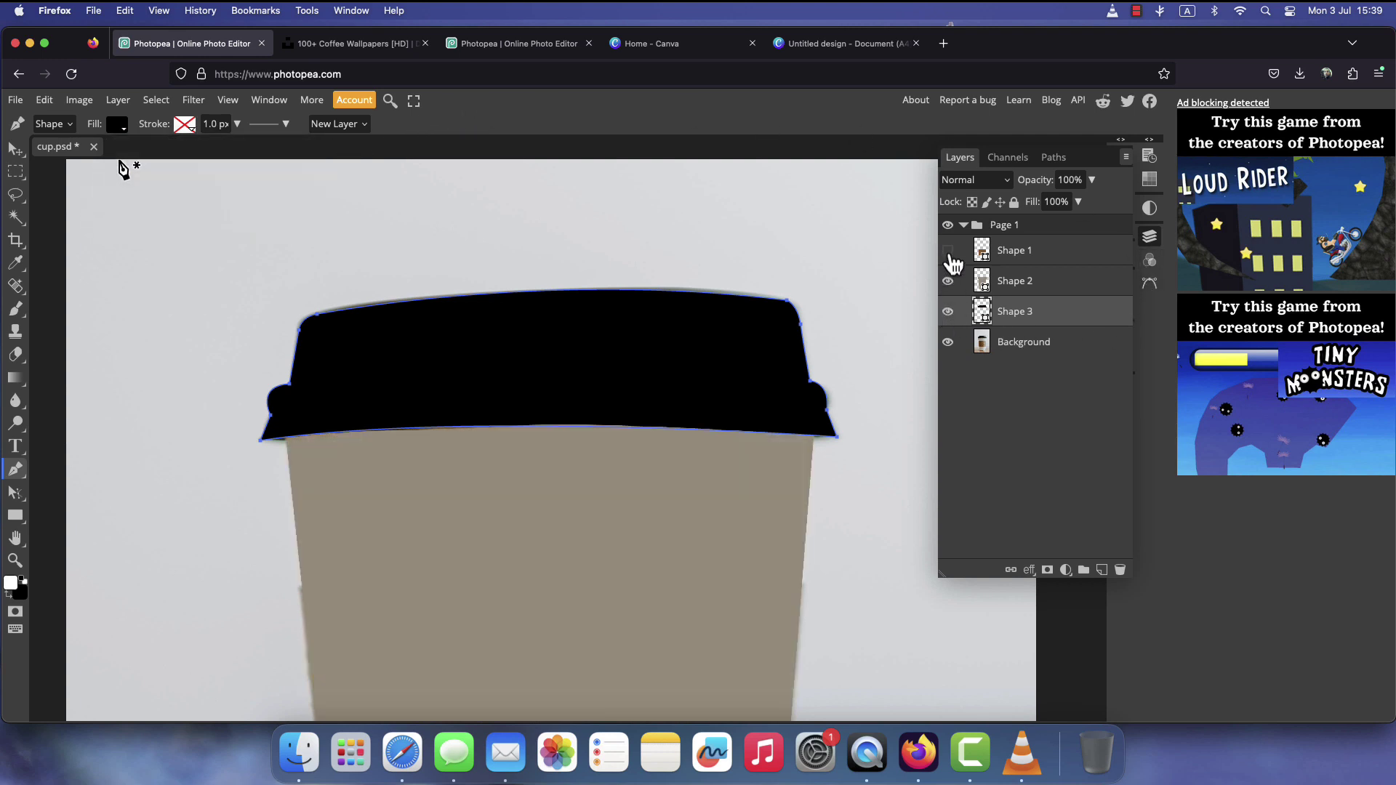
left_click(949, 251)
scroll(701, 523, "down", 5)
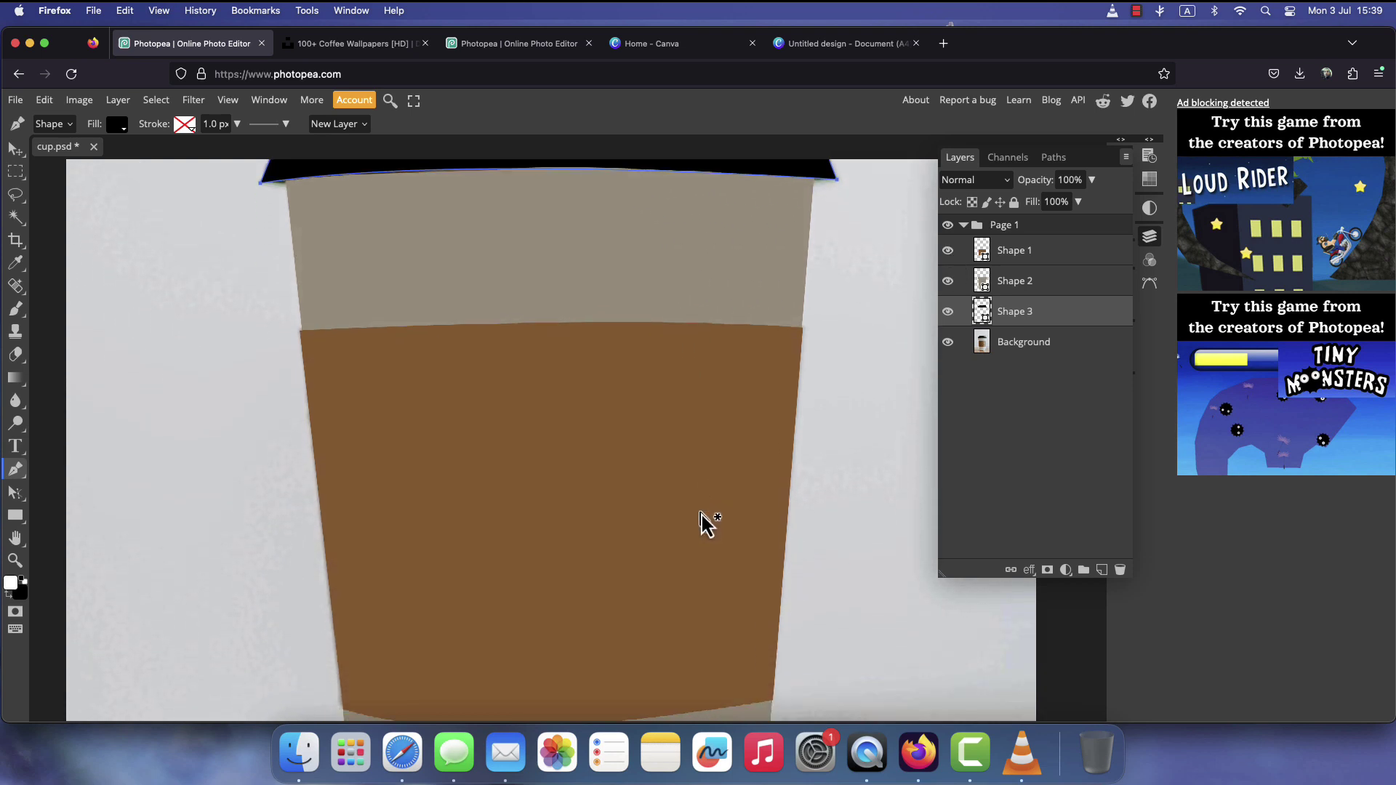
scroll(705, 523, "down", 5)
scroll(705, 522, "up", 3)
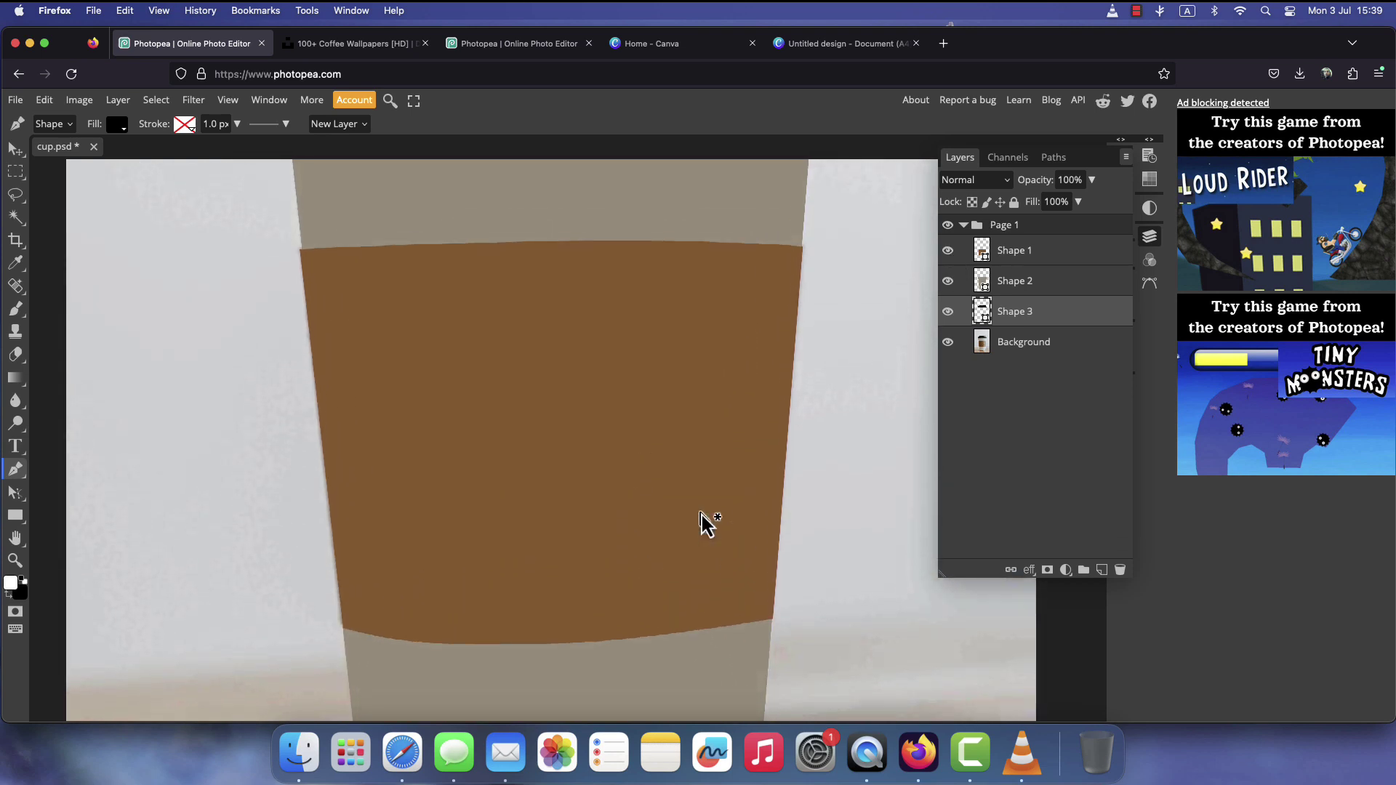
scroll(706, 522, "up", 4)
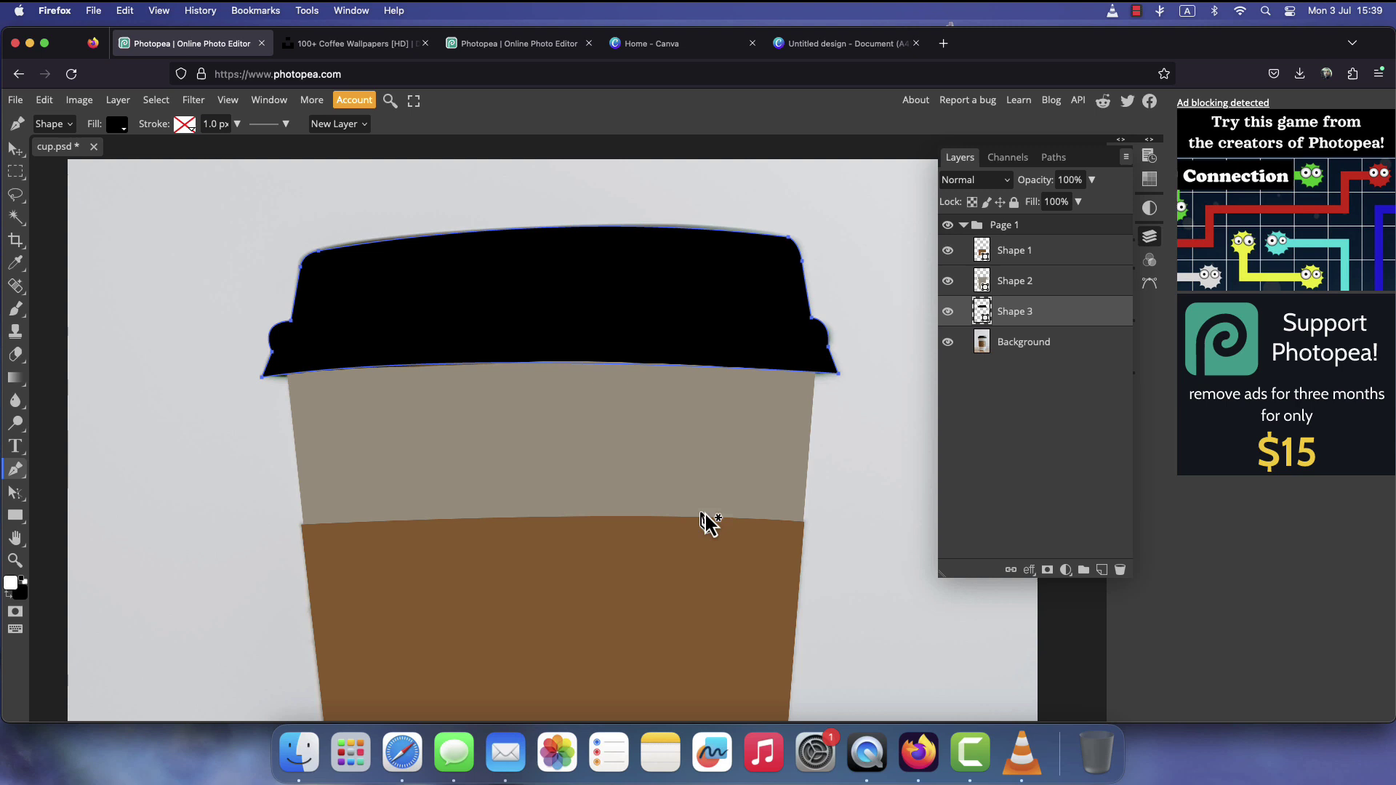
Convert the Shape 1, Shape 2 and Shape 3 layers each into a smart object.
right_click(1061, 261)
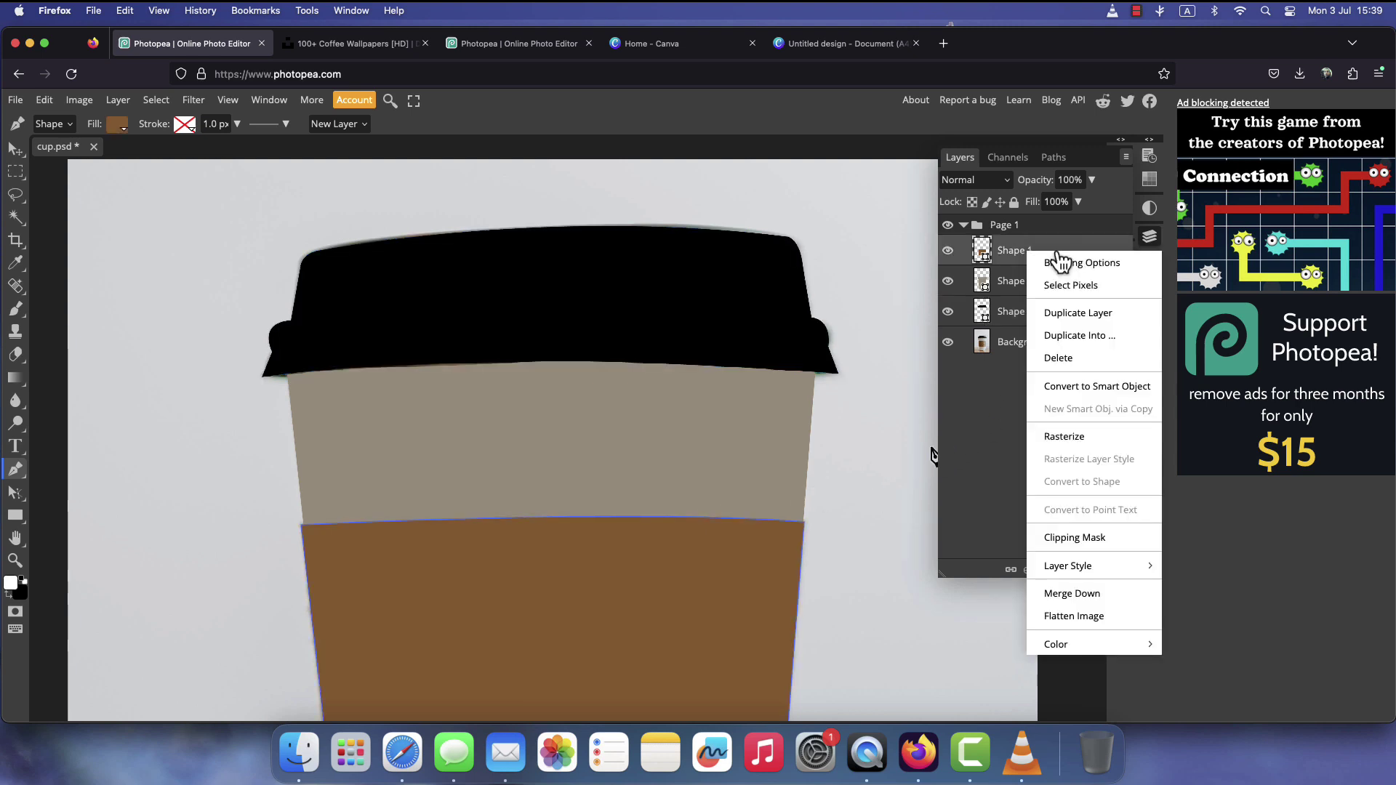
left_click(1141, 386)
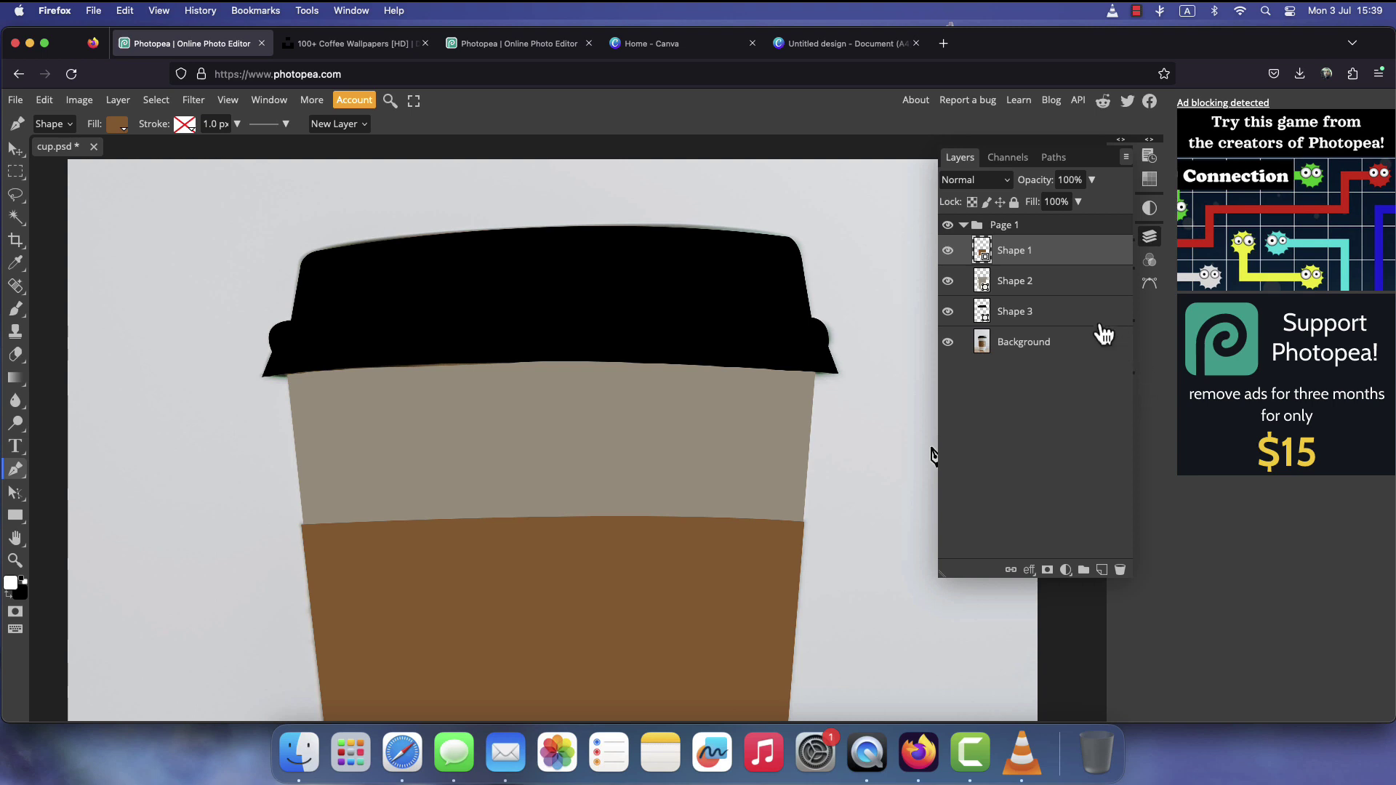
right_click(1054, 291)
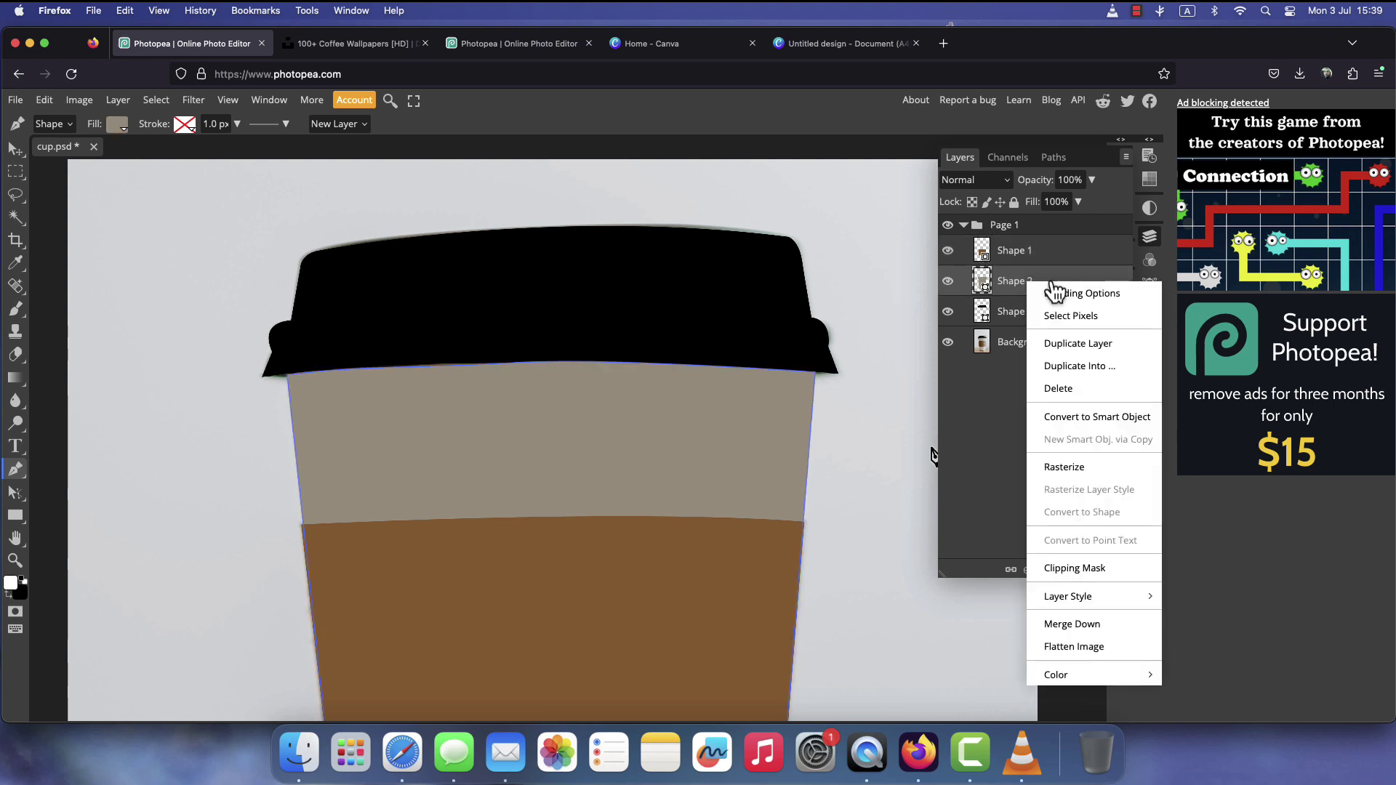
left_click(1107, 416)
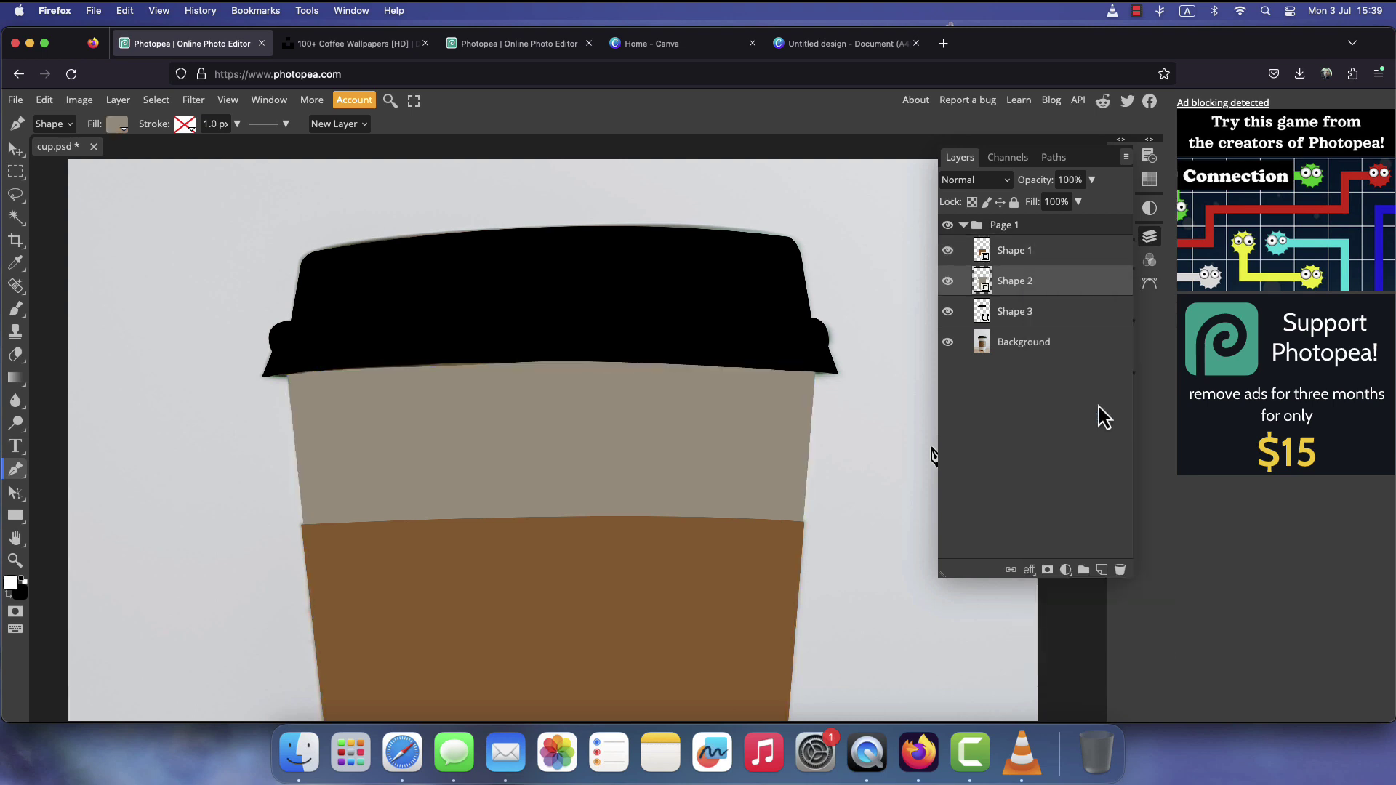
right_click(1046, 314)
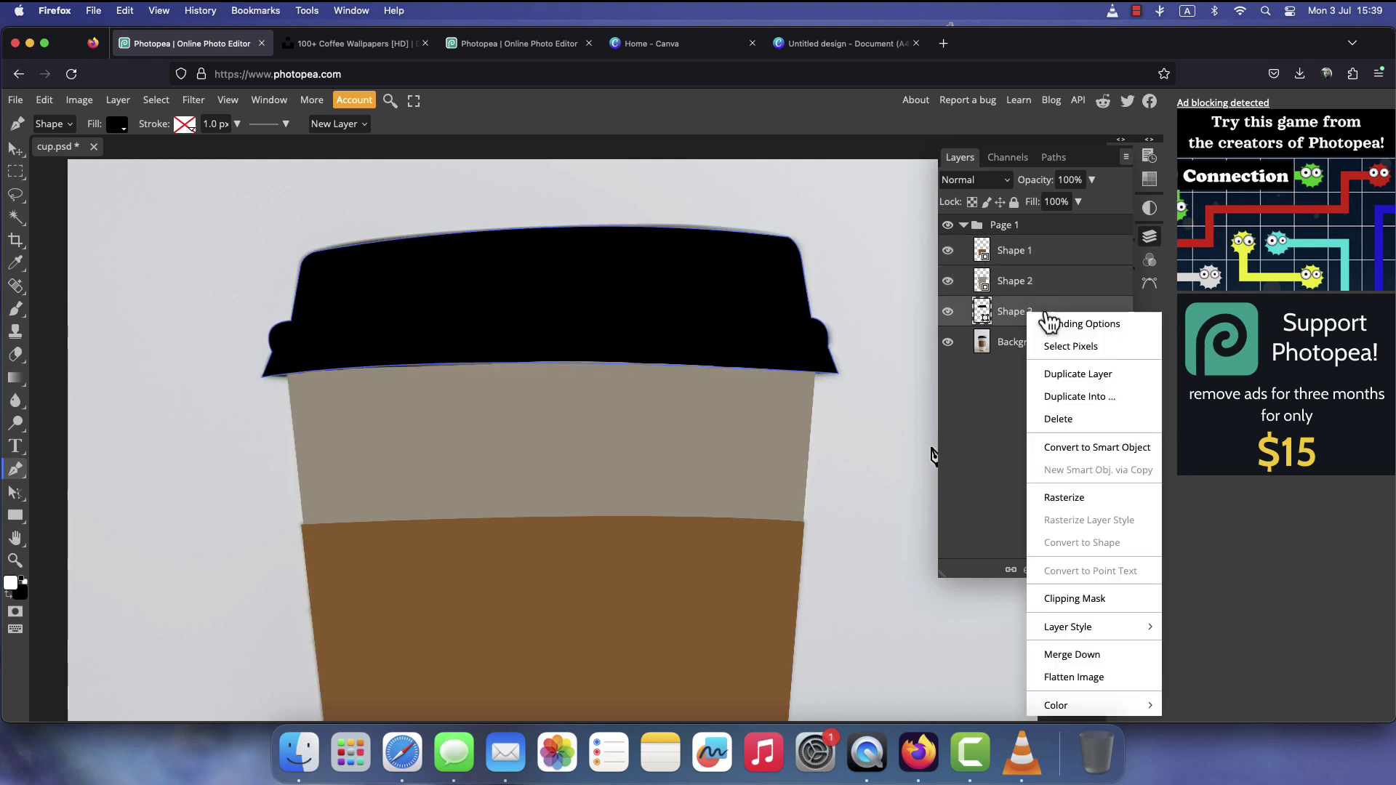
left_click(1097, 447)
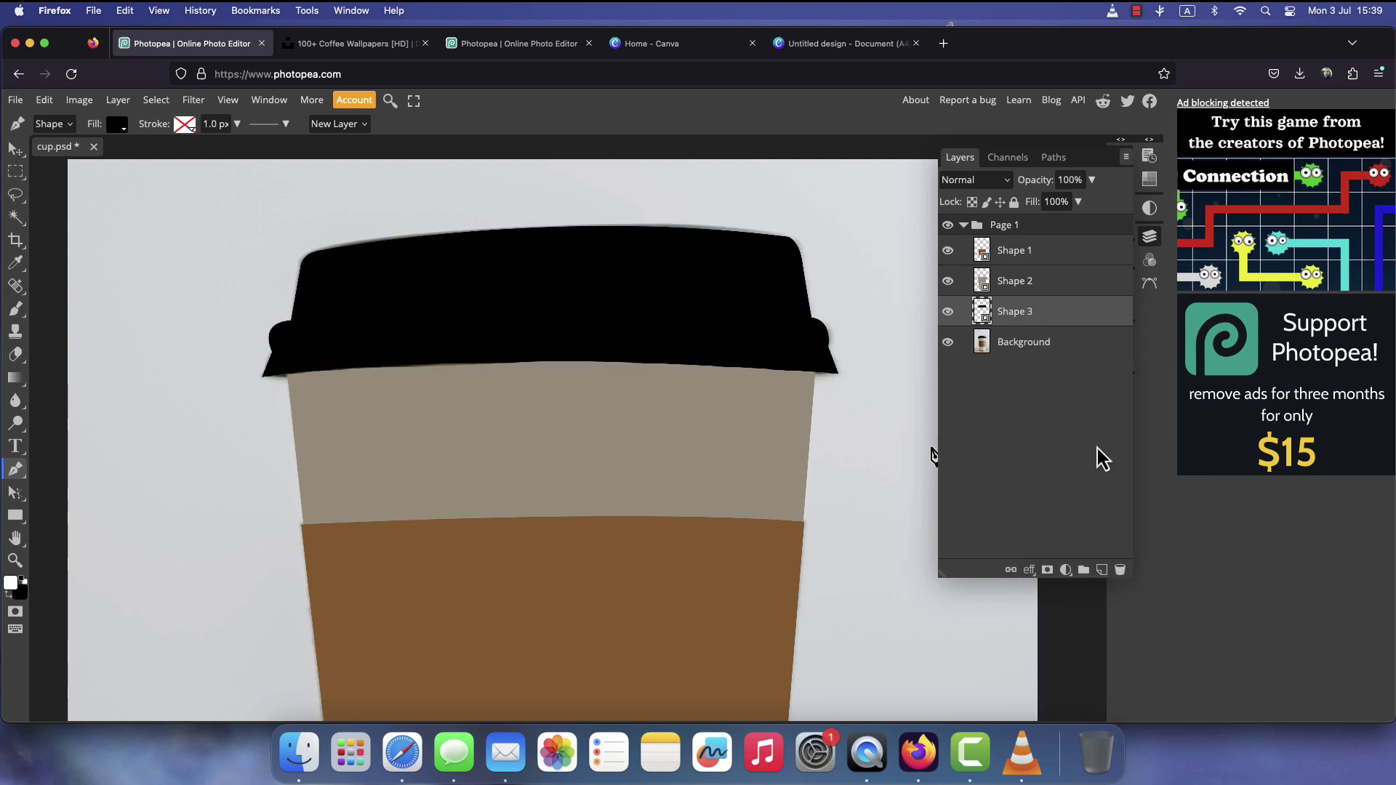
Put Shape 1 into its own group named 1.
left_click(1056, 256)
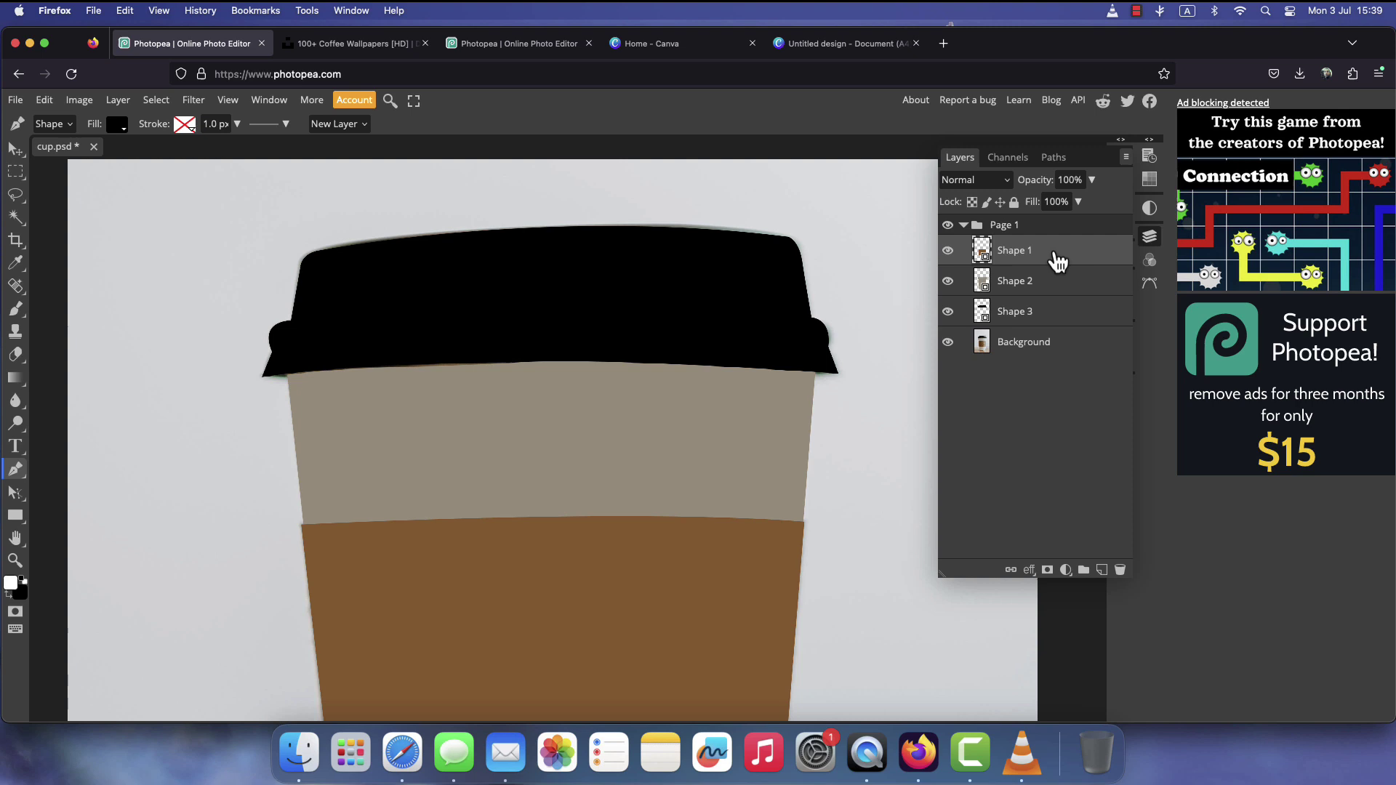
key("super+g")
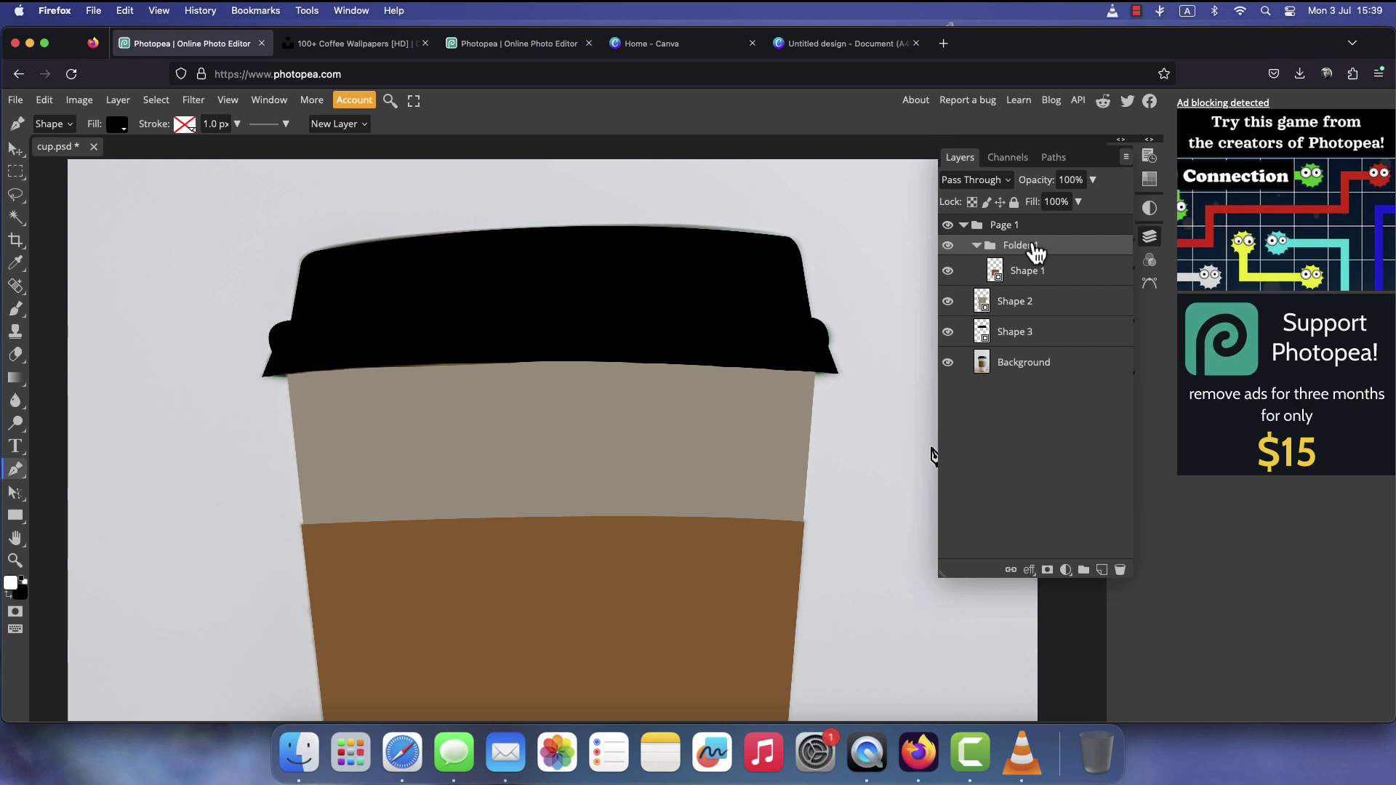
double_click(1029, 251)
key("Return")
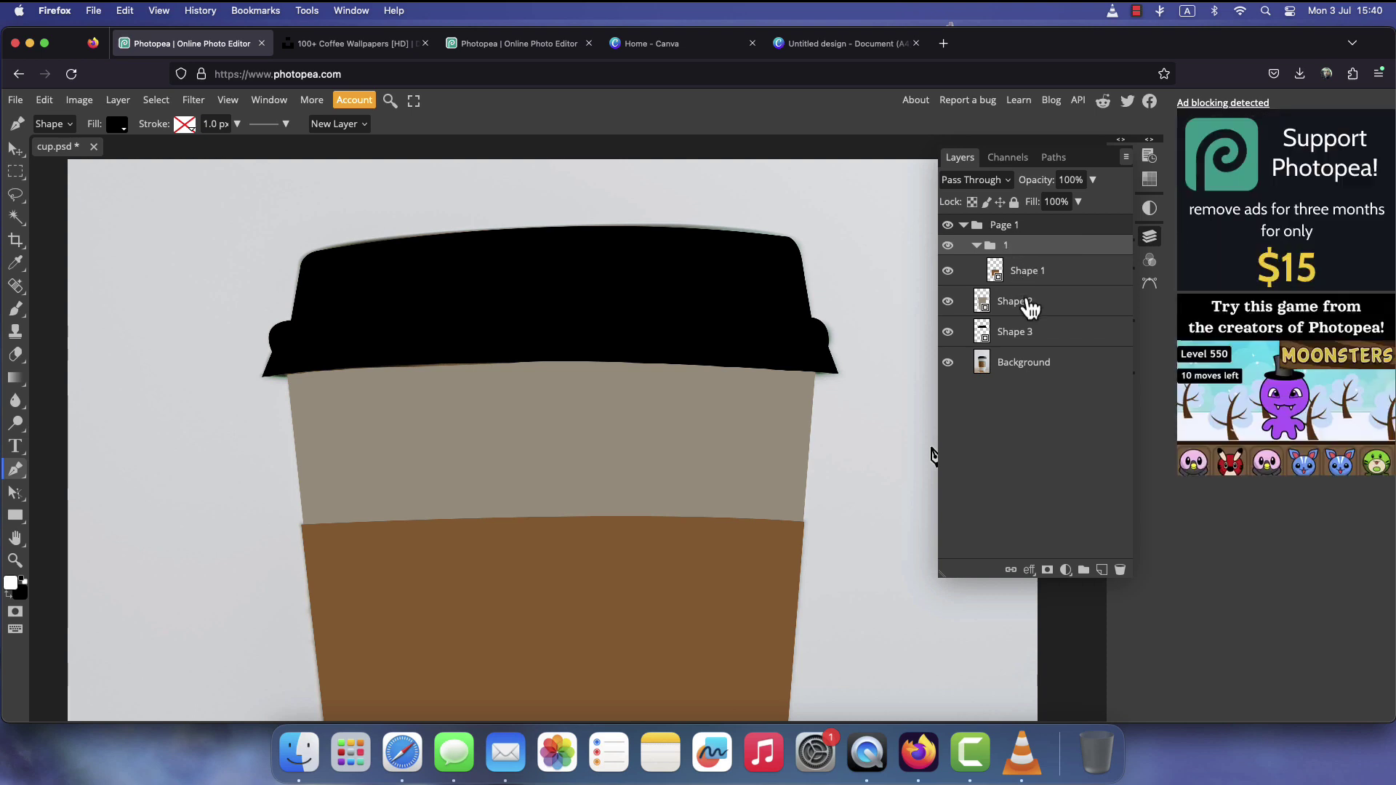
Put Shape 2 into its own group named 2.
left_click(1045, 309)
key("super+g")
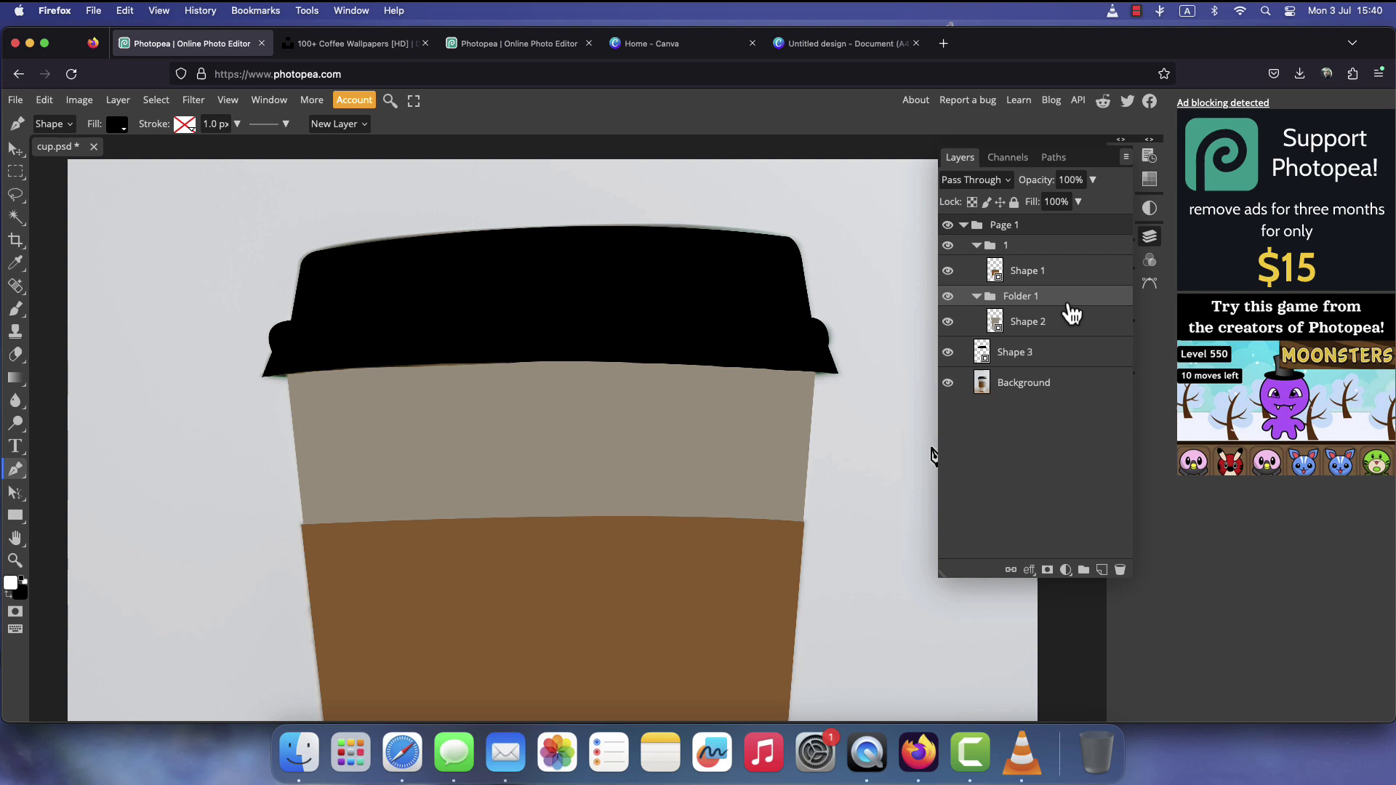
double_click(1024, 298)
type("2")
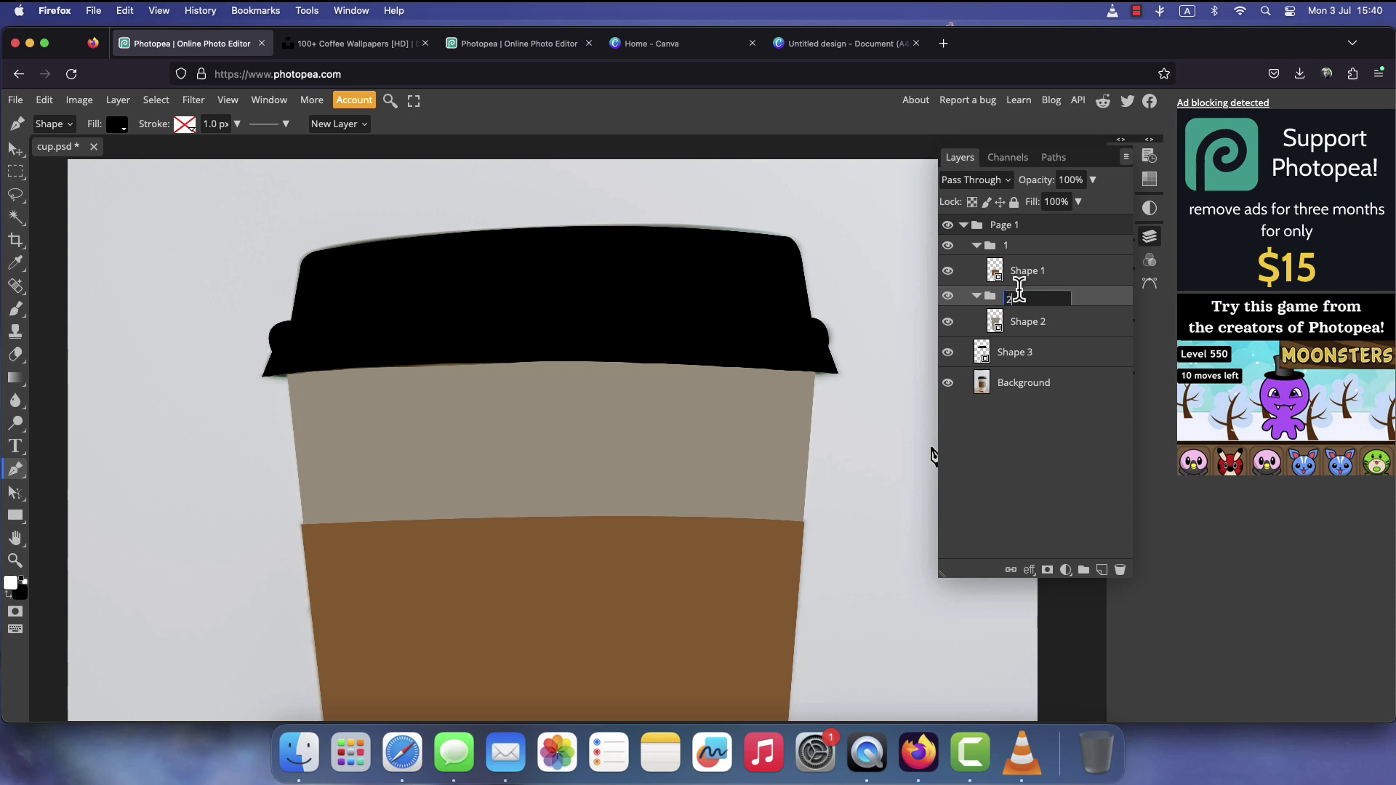
key("Return")
Put Shape 3 into its own group named 3, then collapse that group.
left_click(1060, 363)
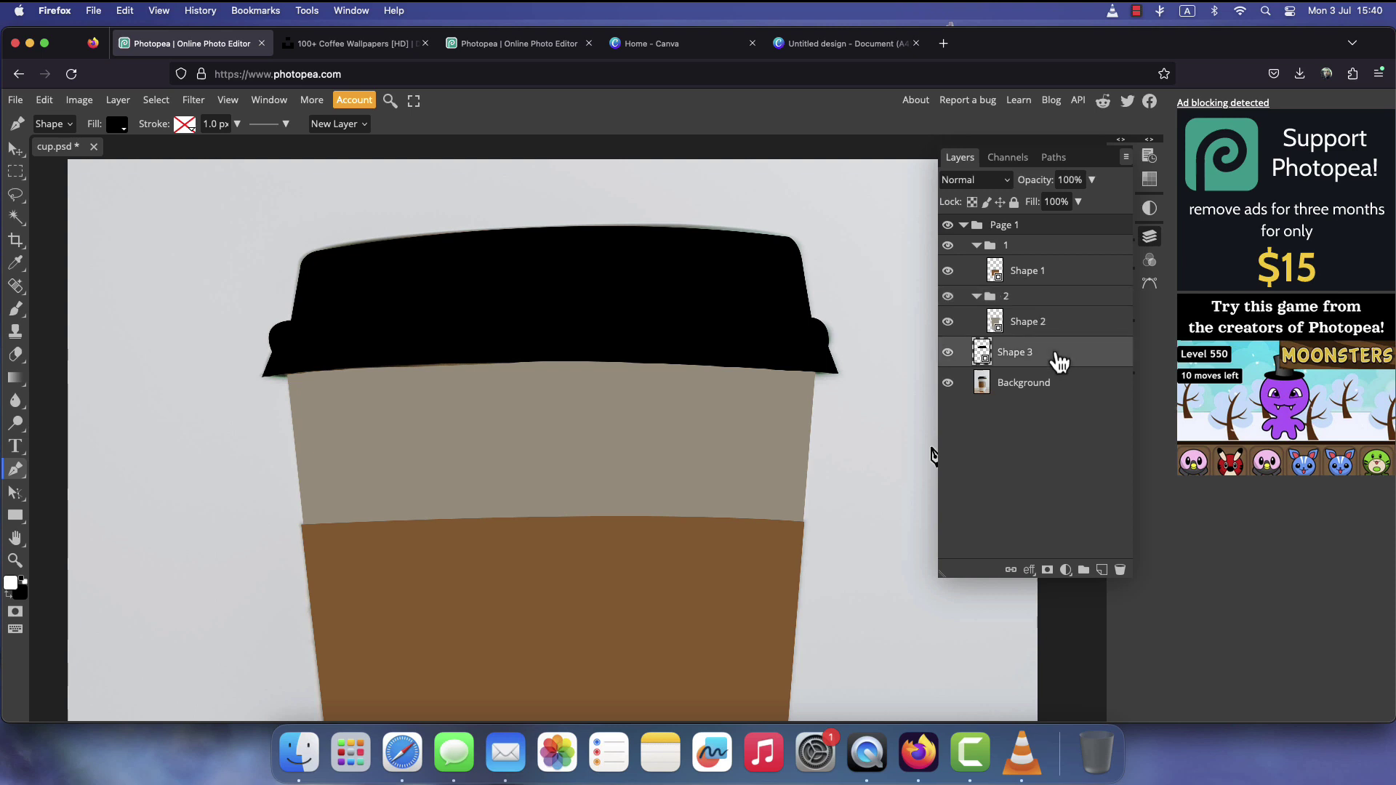
key("super+g")
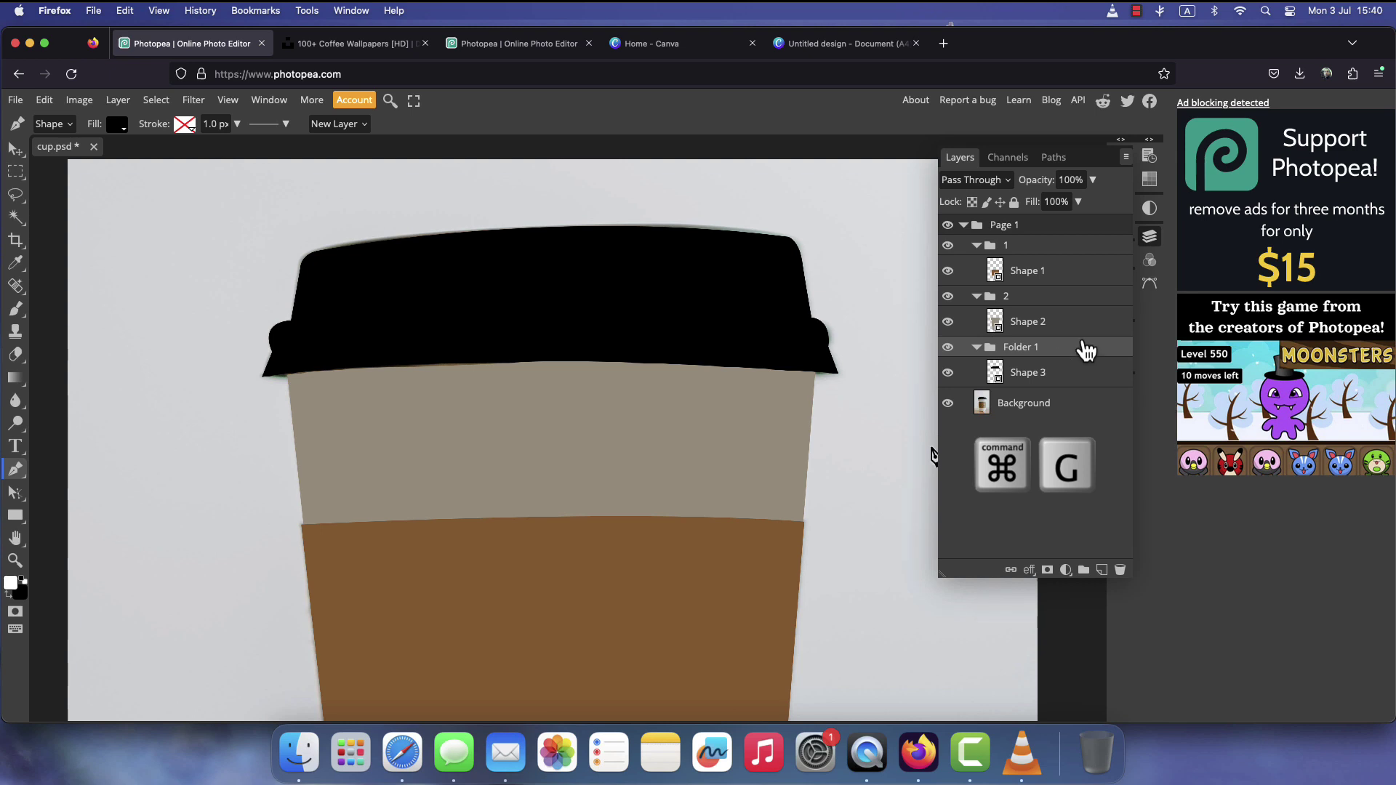
double_click(1027, 346)
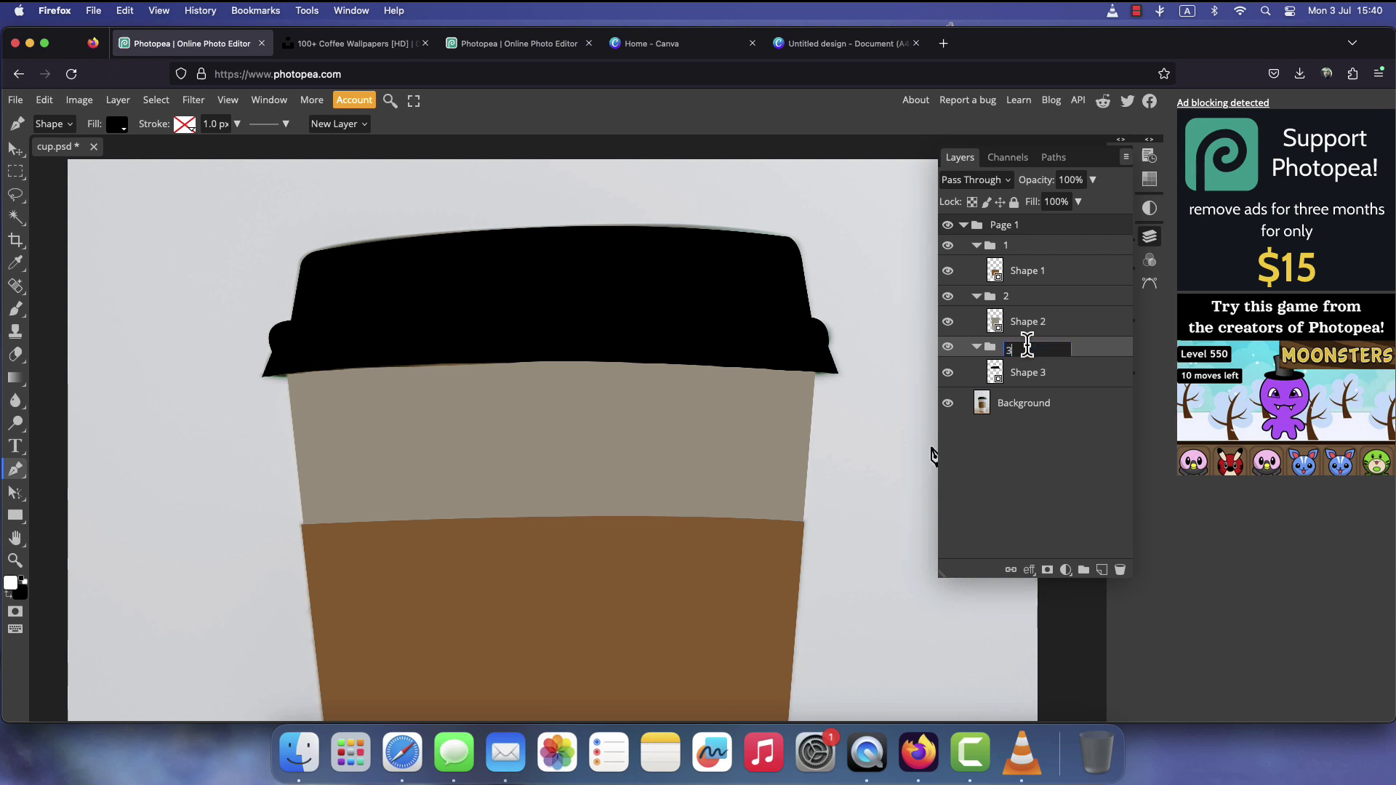
key("Return")
left_click(977, 348)
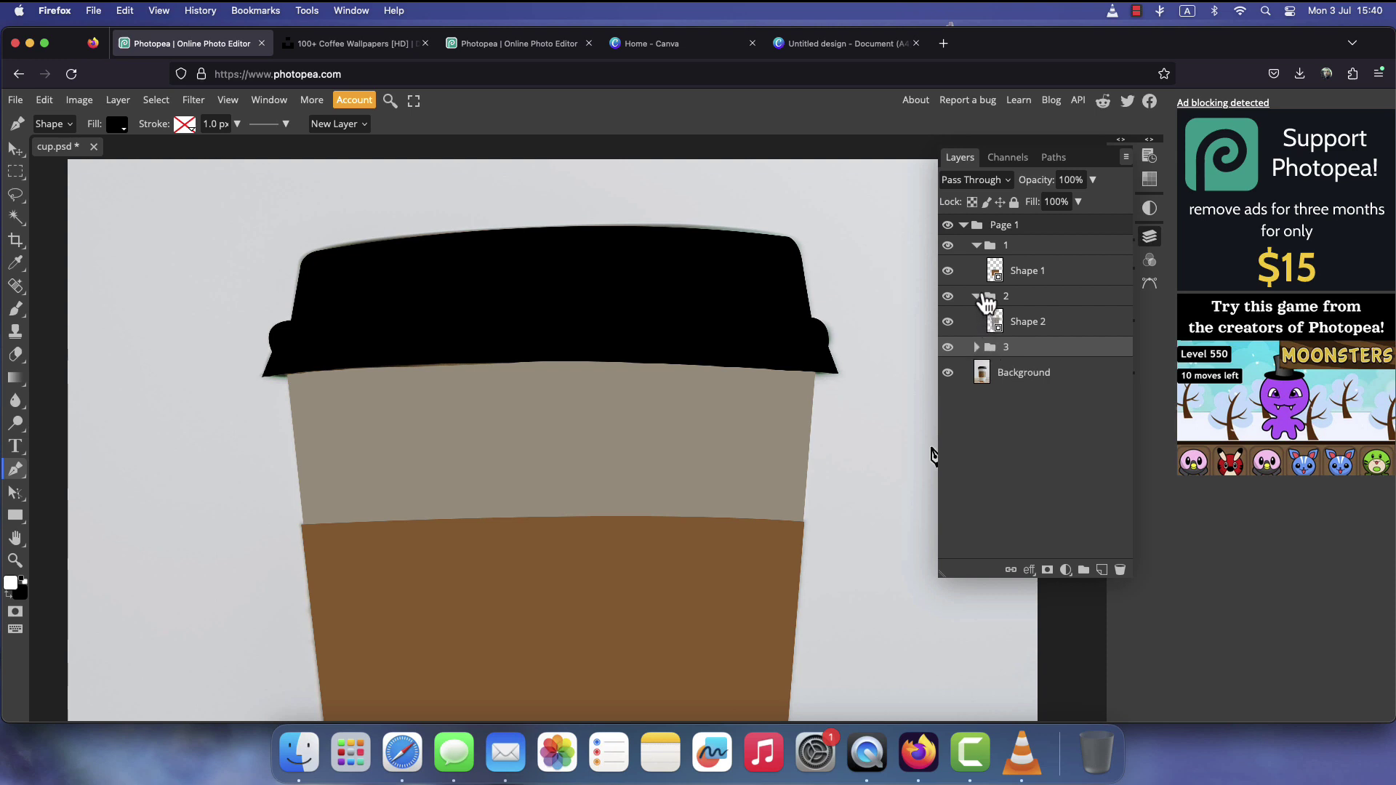
Load the brown band shape as a selection and turn it into a path.
left_click(978, 297)
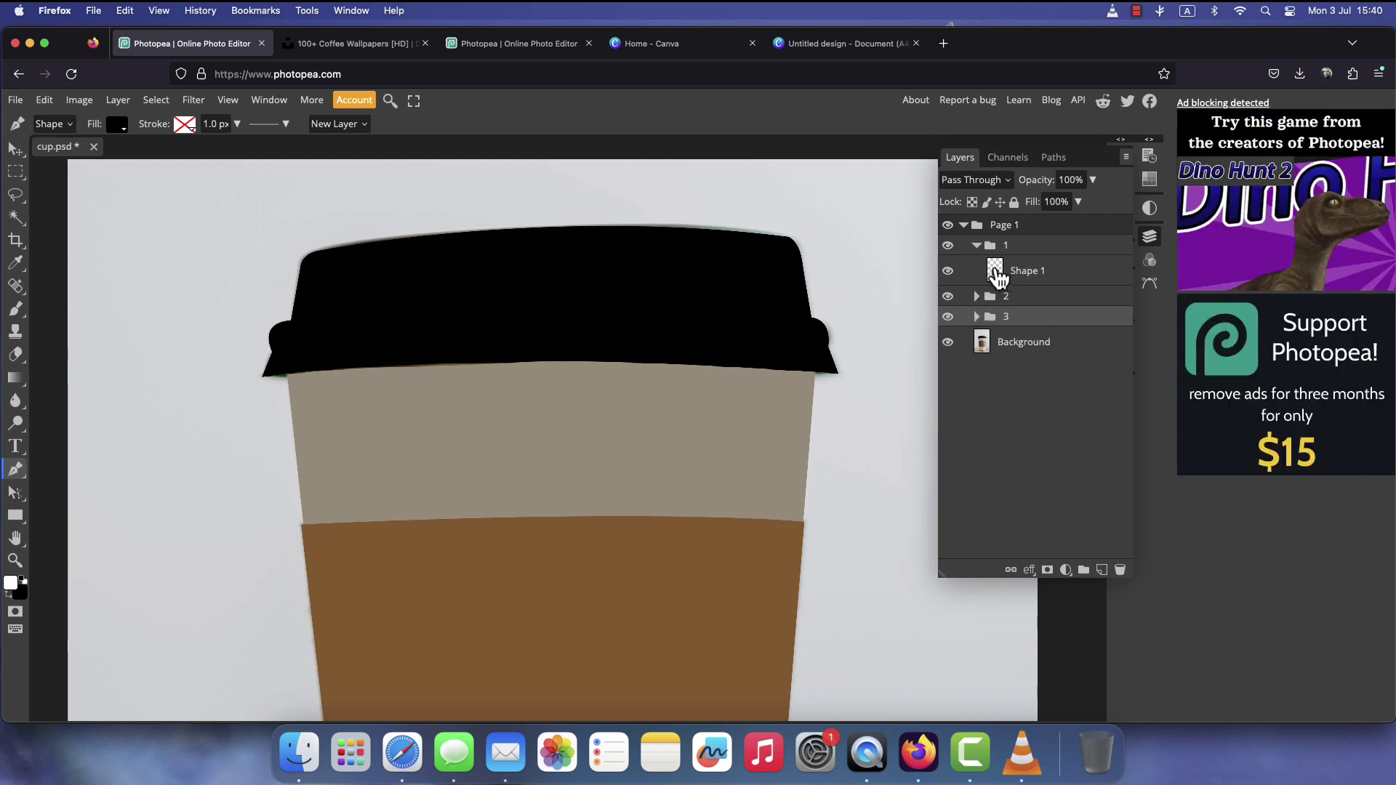
left_click(997, 275, "super")
scroll(714, 426, "up", 4)
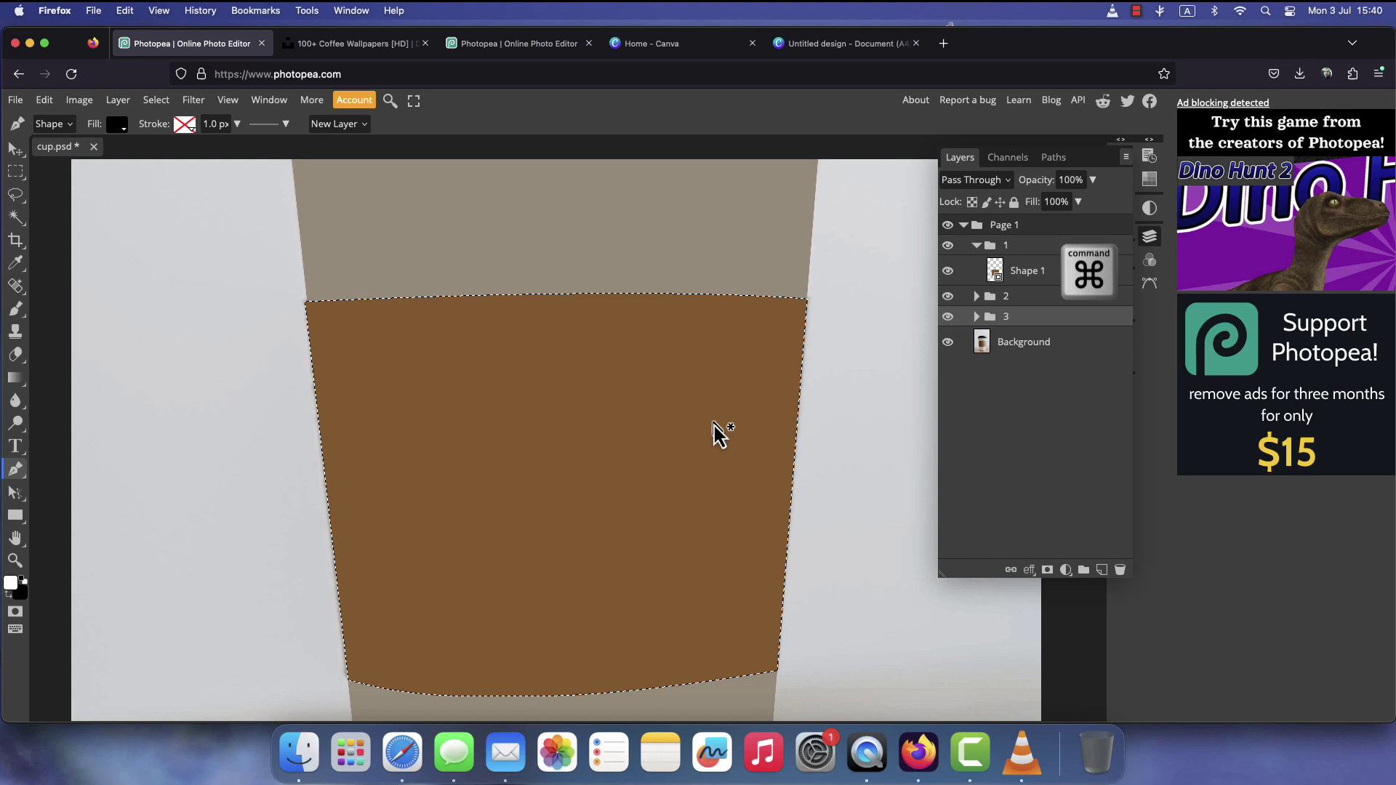
scroll(715, 426, "down", 1)
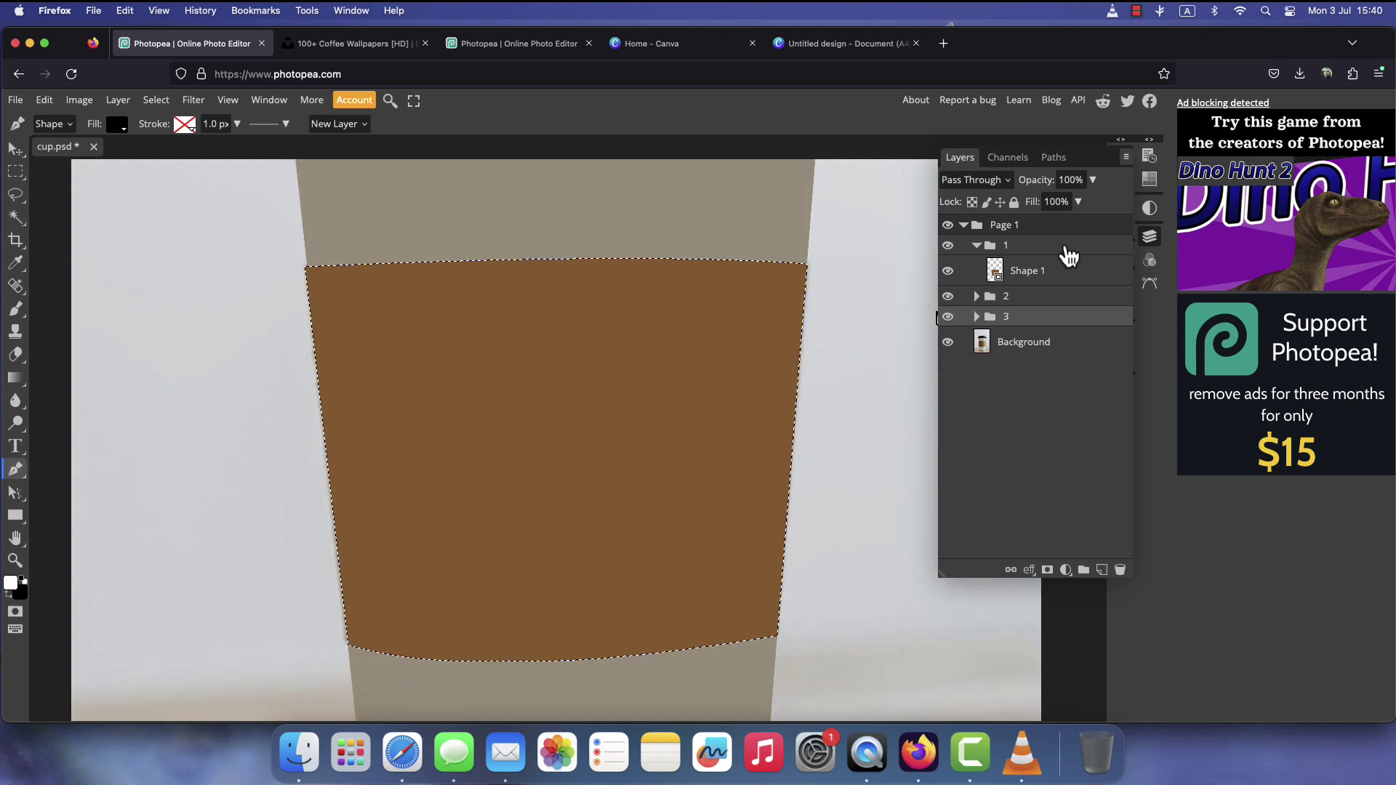
left_click(1056, 162)
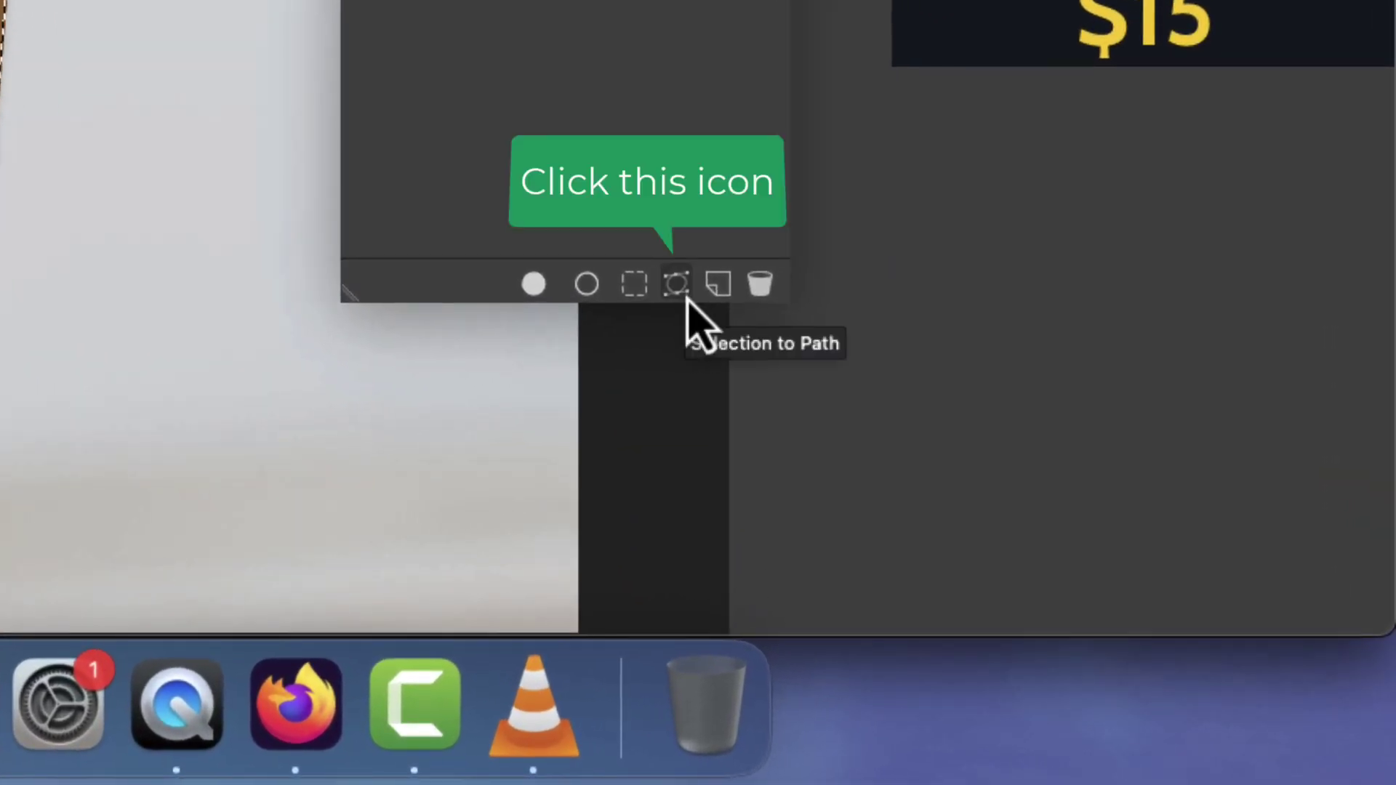
left_click(686, 298)
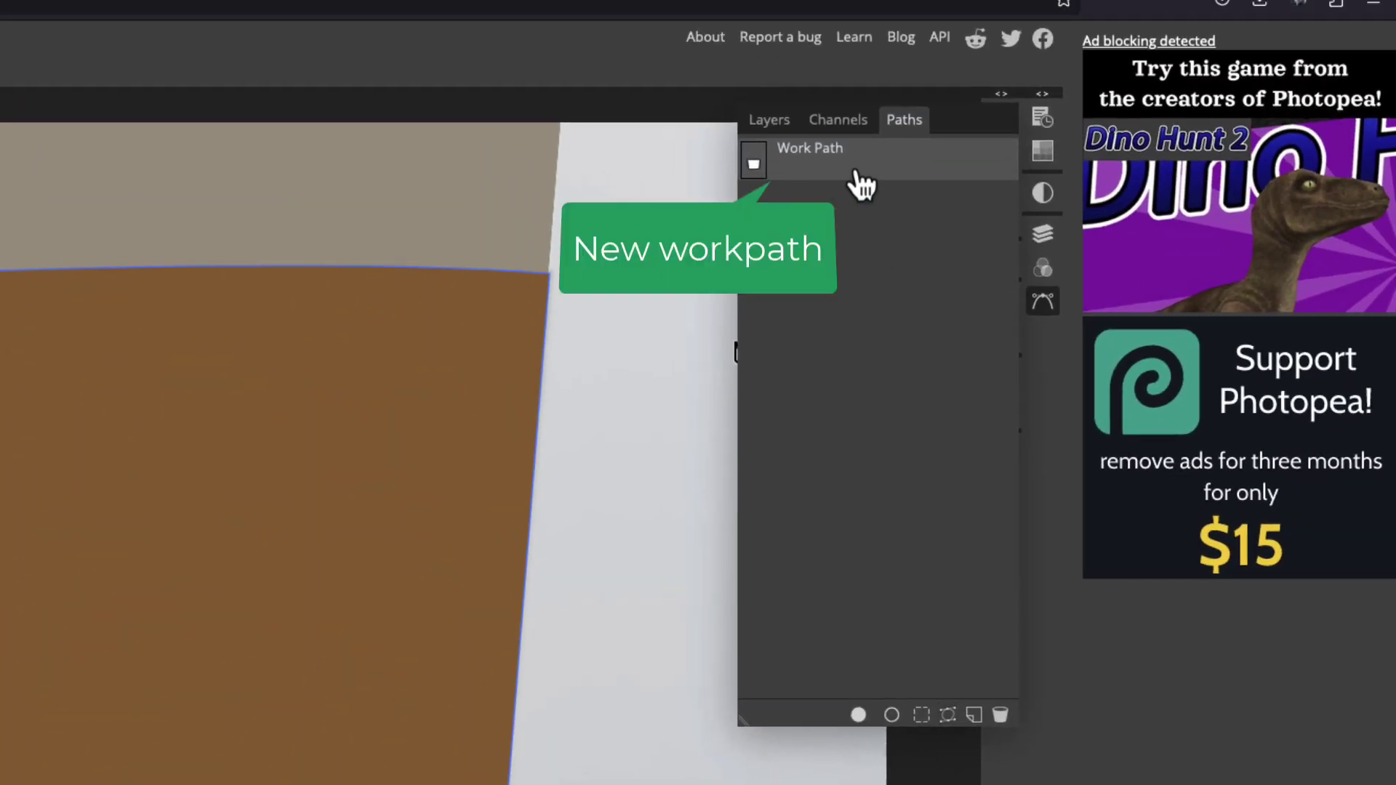
left_click(779, 124)
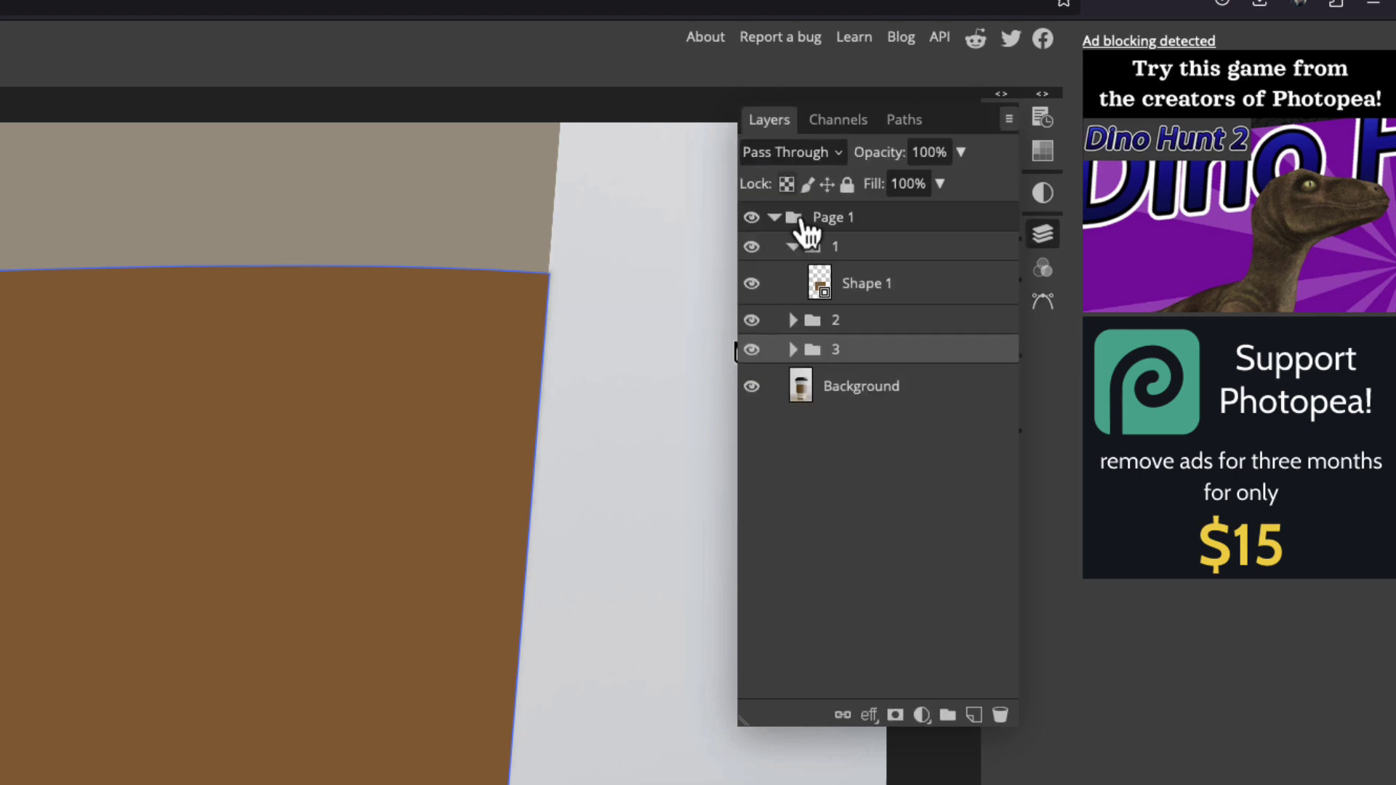
Give group 1 a vector mask from the current path via Layer > Vector Mask.
left_click(892, 245)
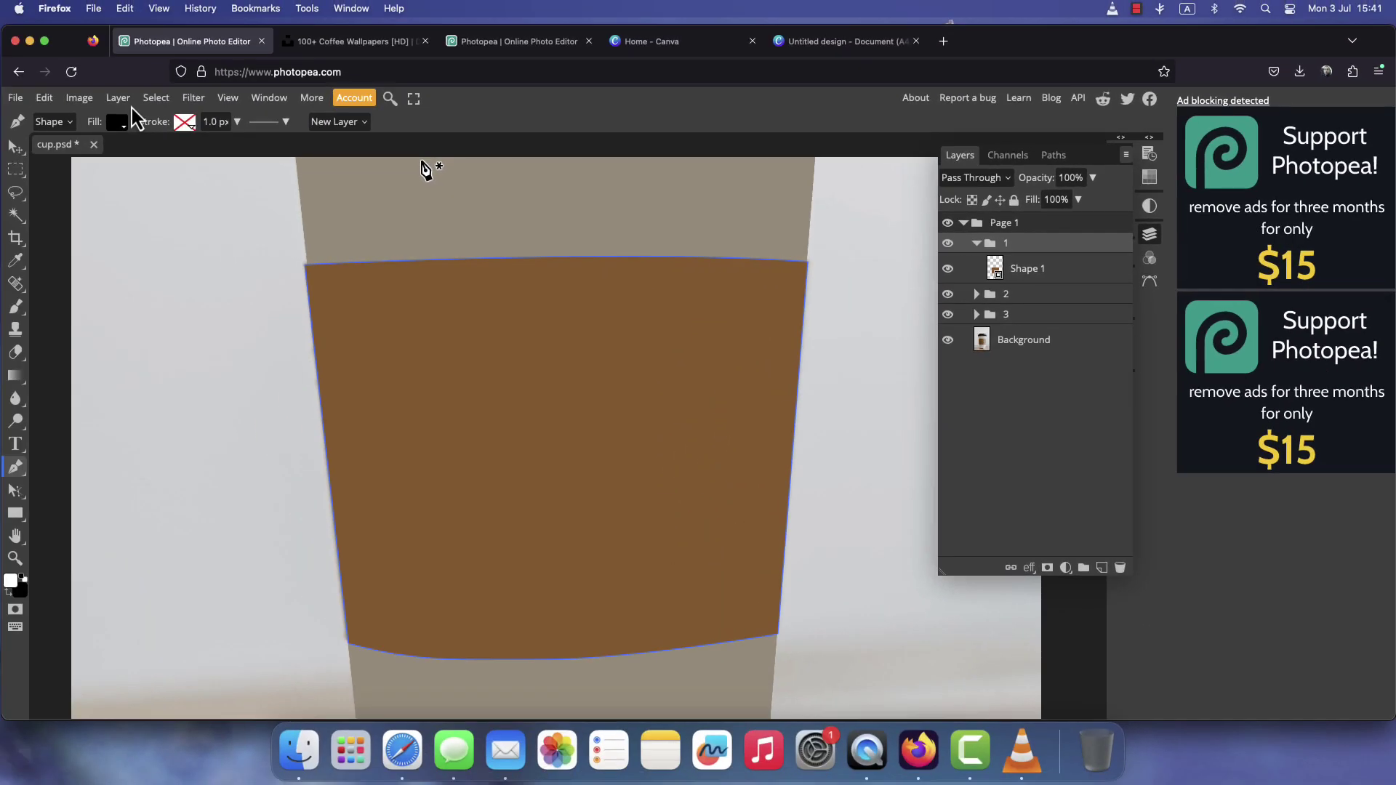
left_click(119, 97)
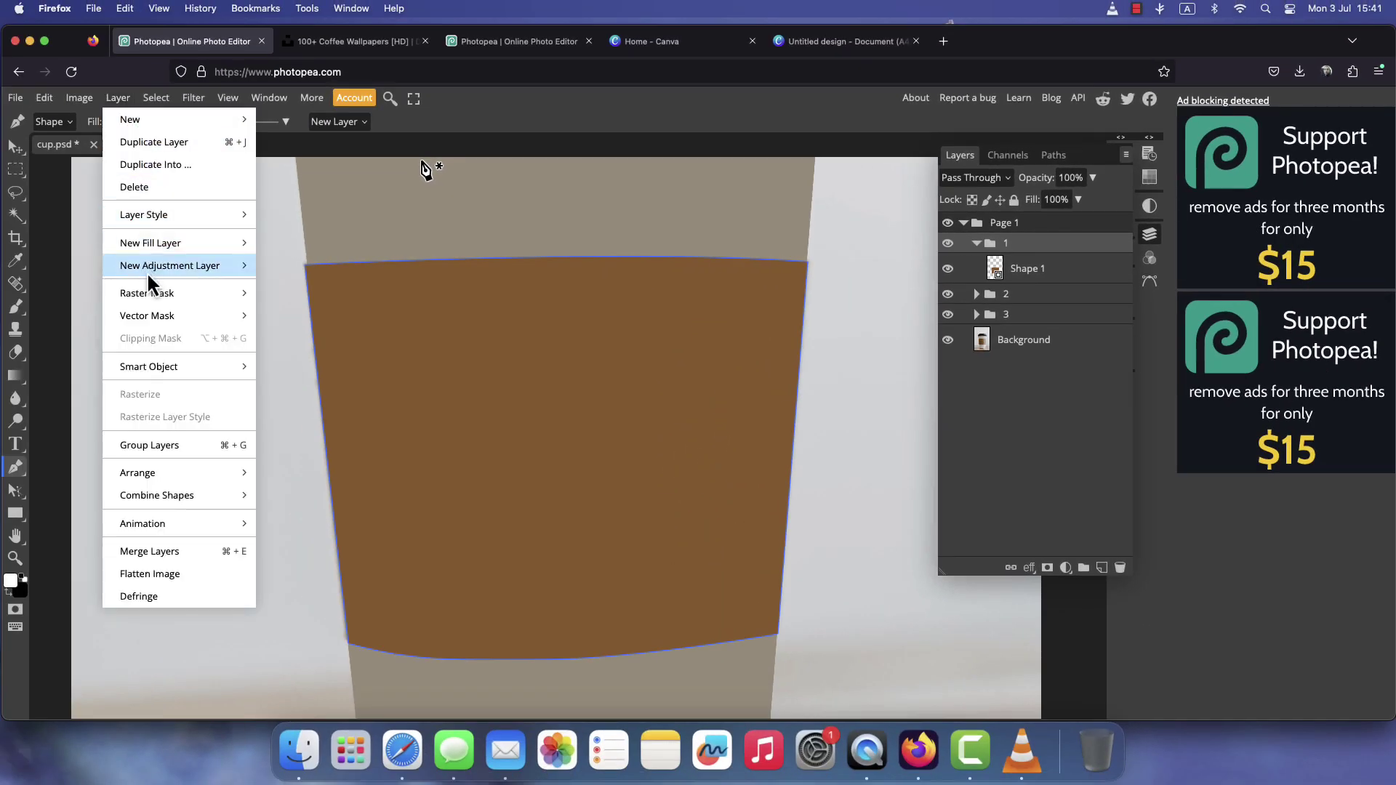
mouse_move(162, 315)
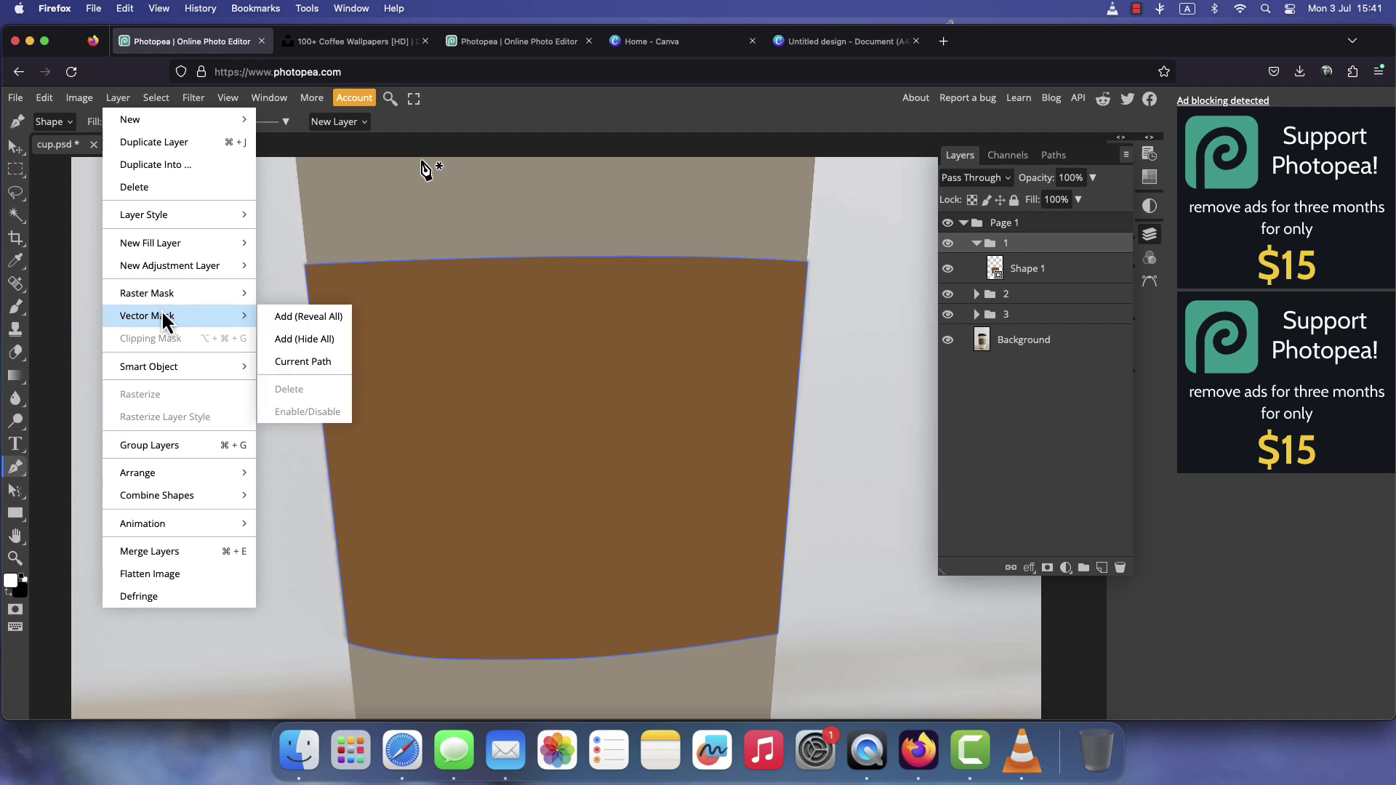
left_click(303, 362)
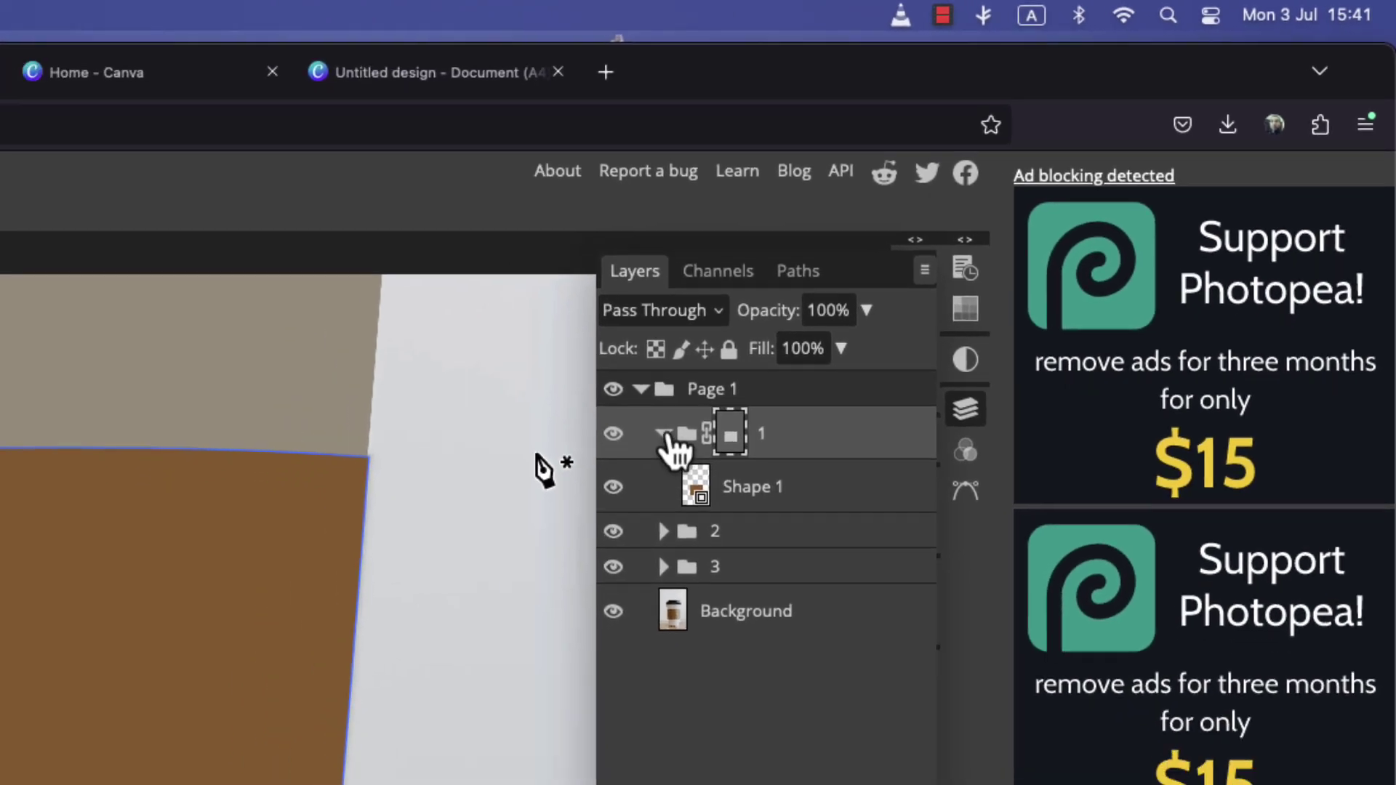
Load Shape 2's cup-body outline as a selection and make a work path from it.
left_click(576, 485)
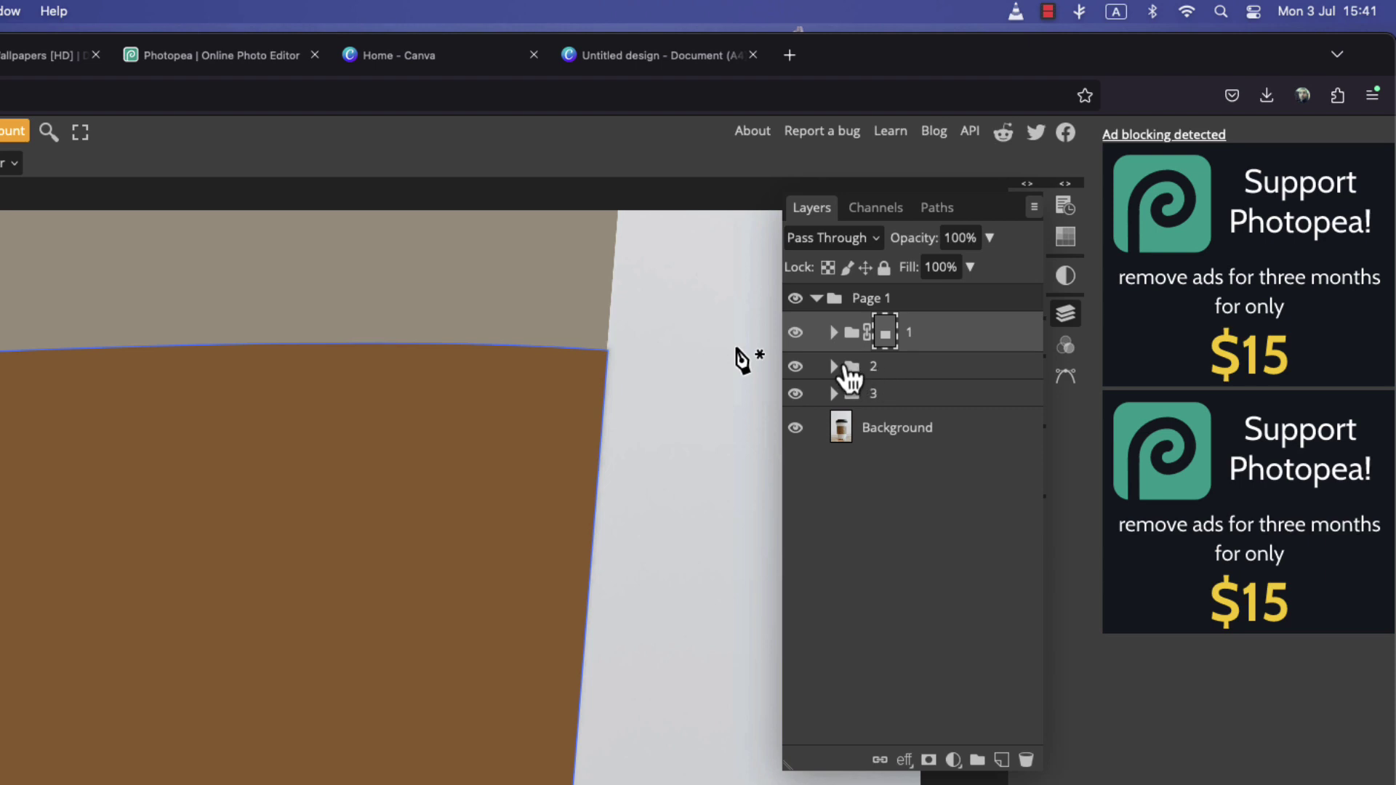
left_click(836, 368)
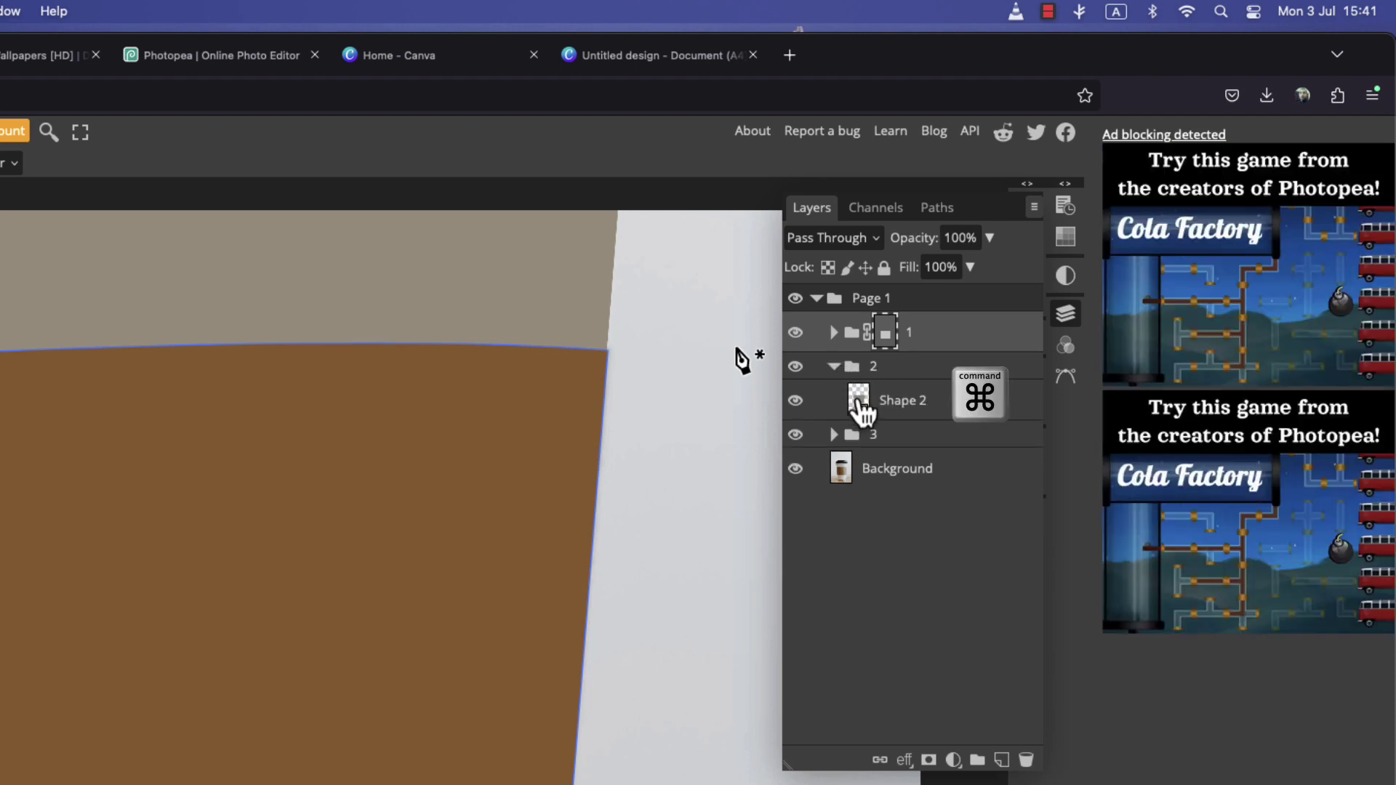
left_click(859, 401, "super")
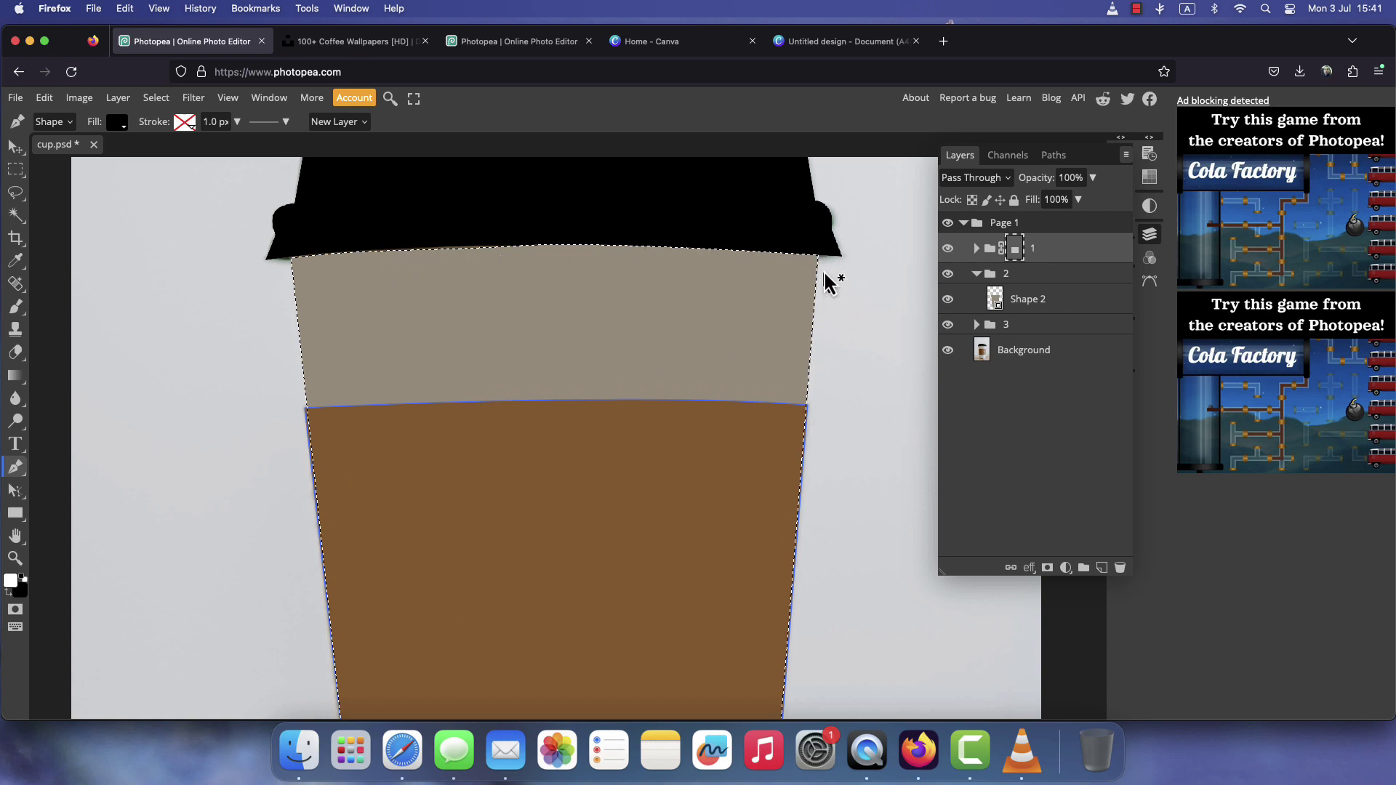
left_click(1055, 156)
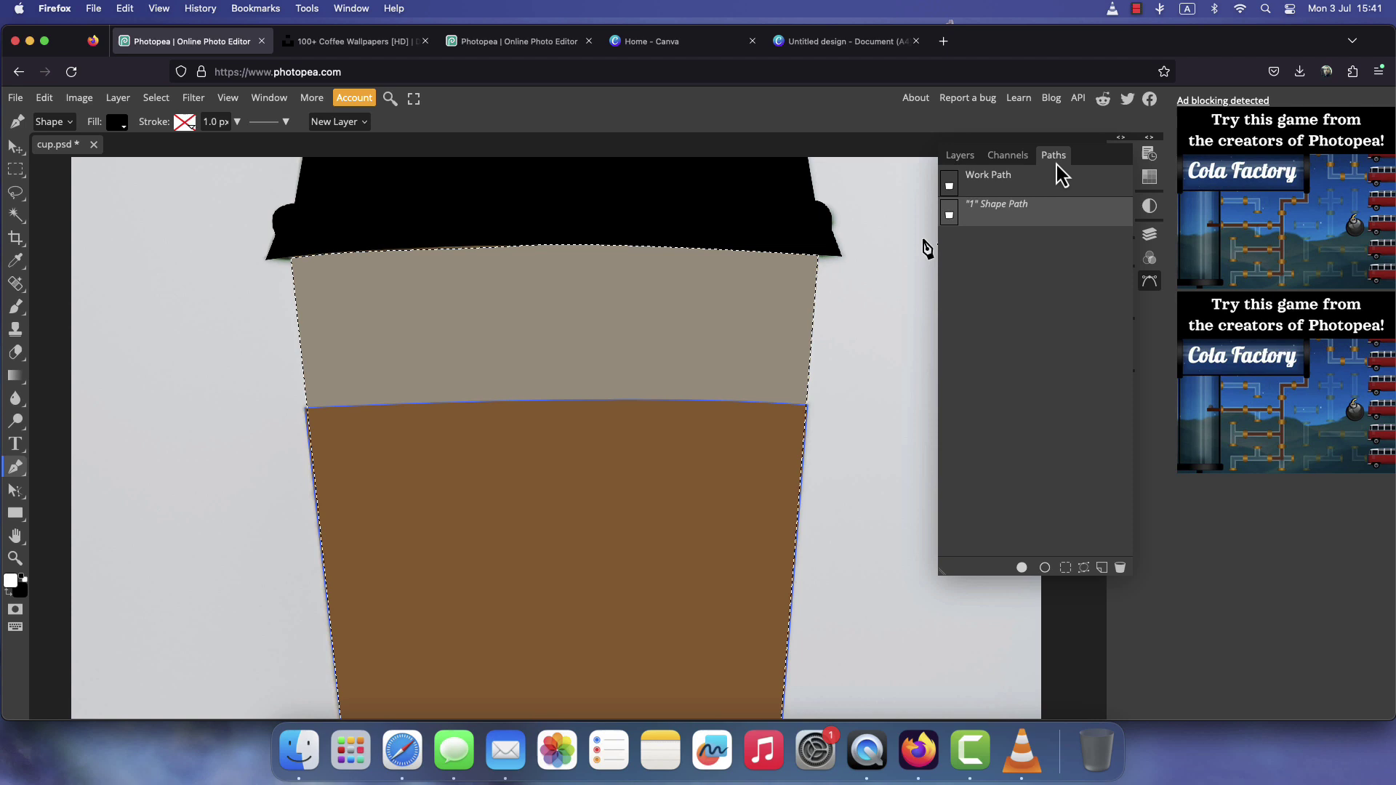
left_click(1087, 568)
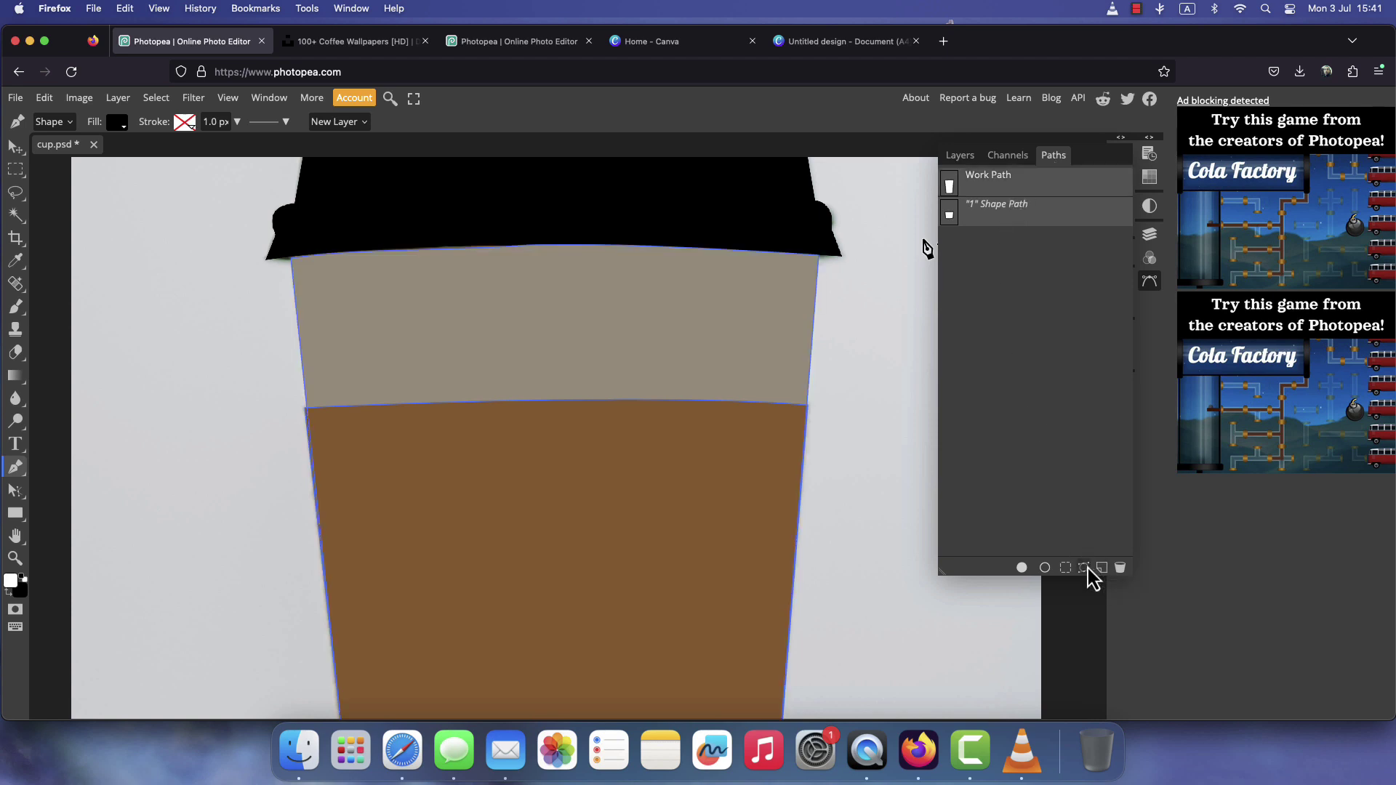
Give group 2 a vector mask from the current path.
left_click(961, 157)
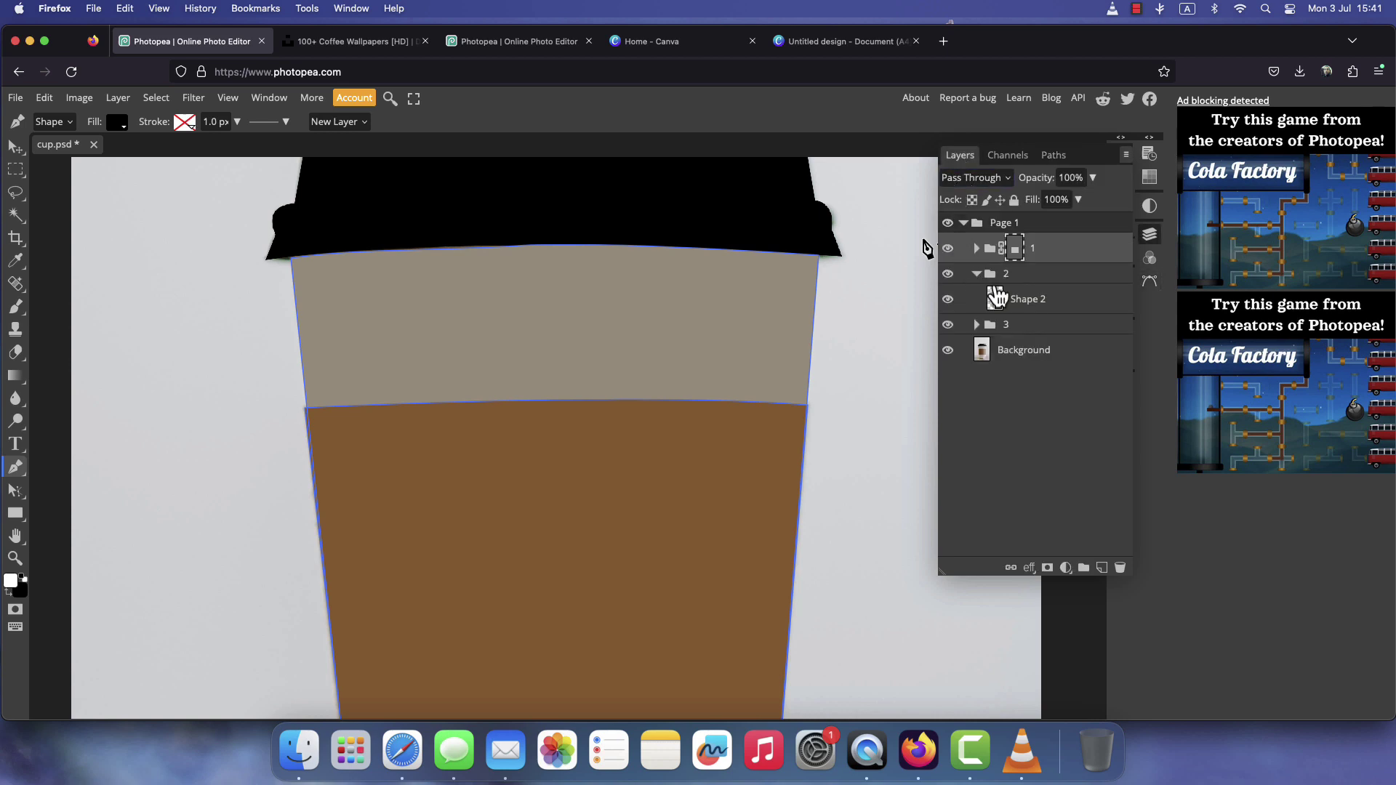
left_click(1040, 278)
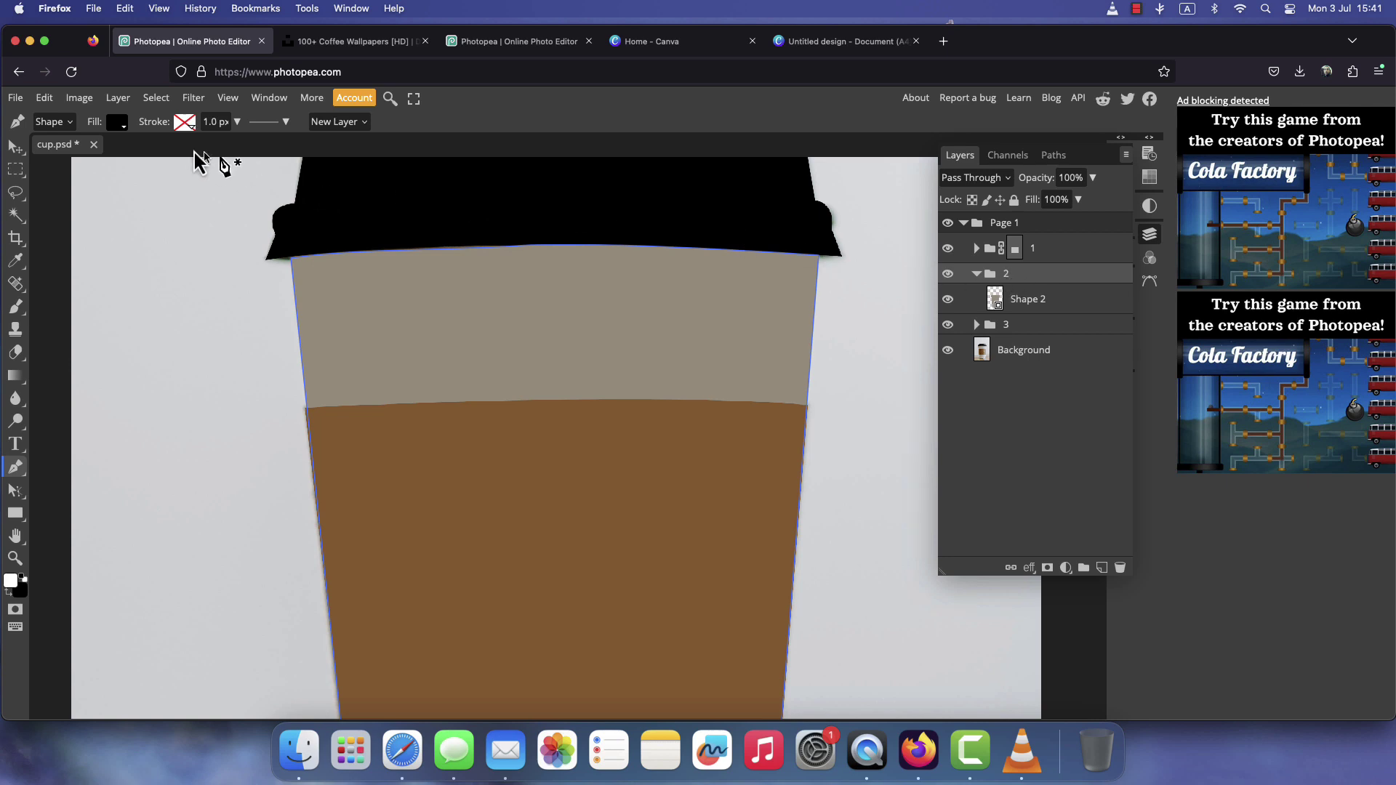
left_click(118, 97)
mouse_move(163, 323)
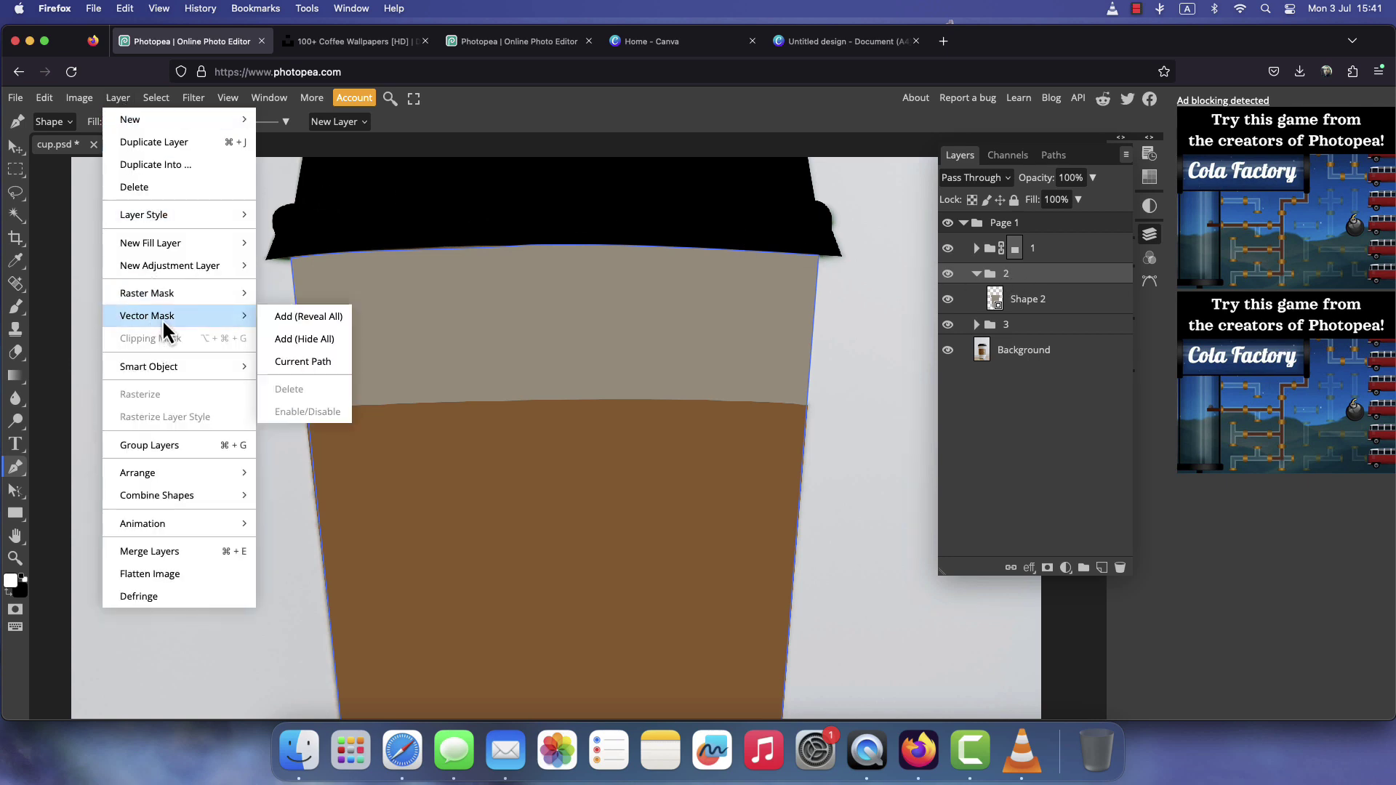
left_click(333, 363)
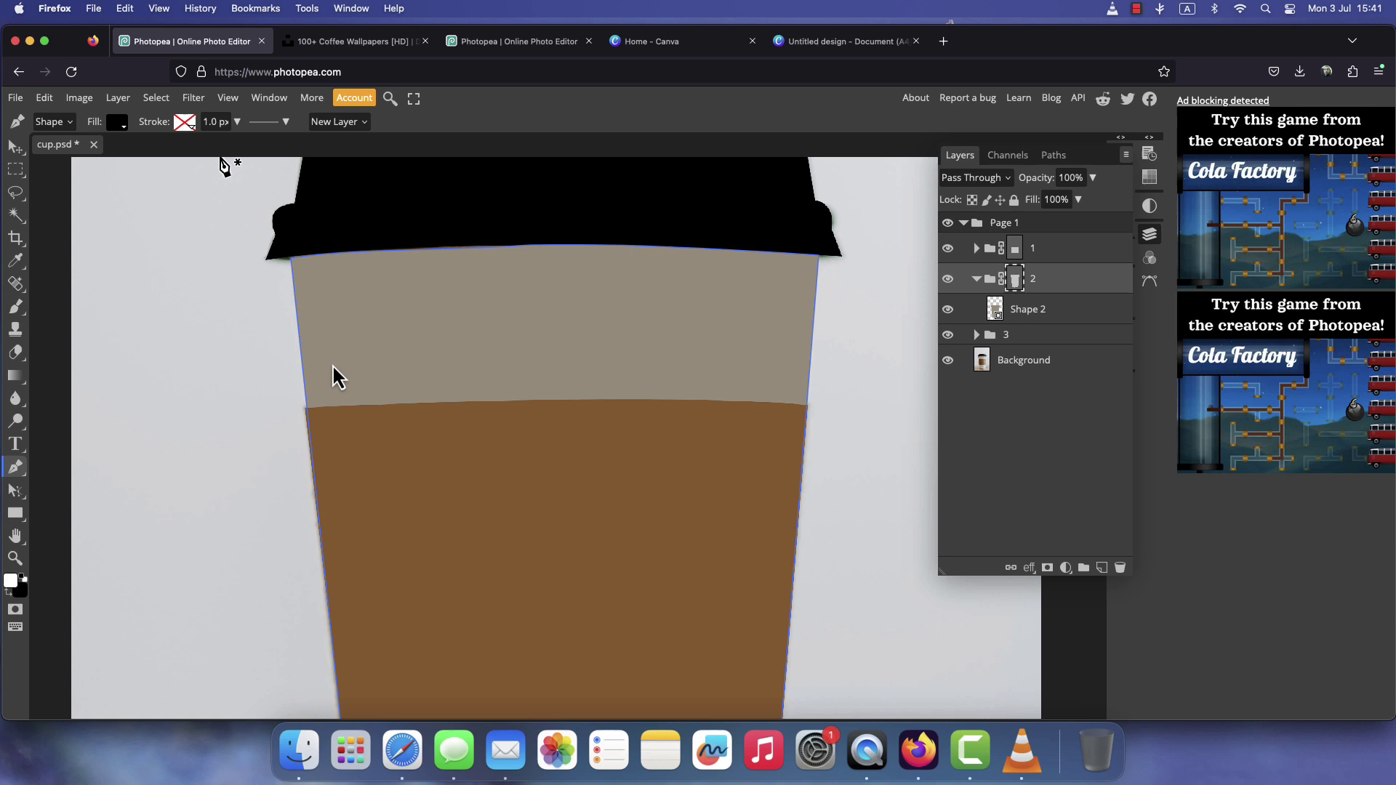
Load Shape 3's black lid outline as a selection and convert it to a work path.
left_click(979, 281)
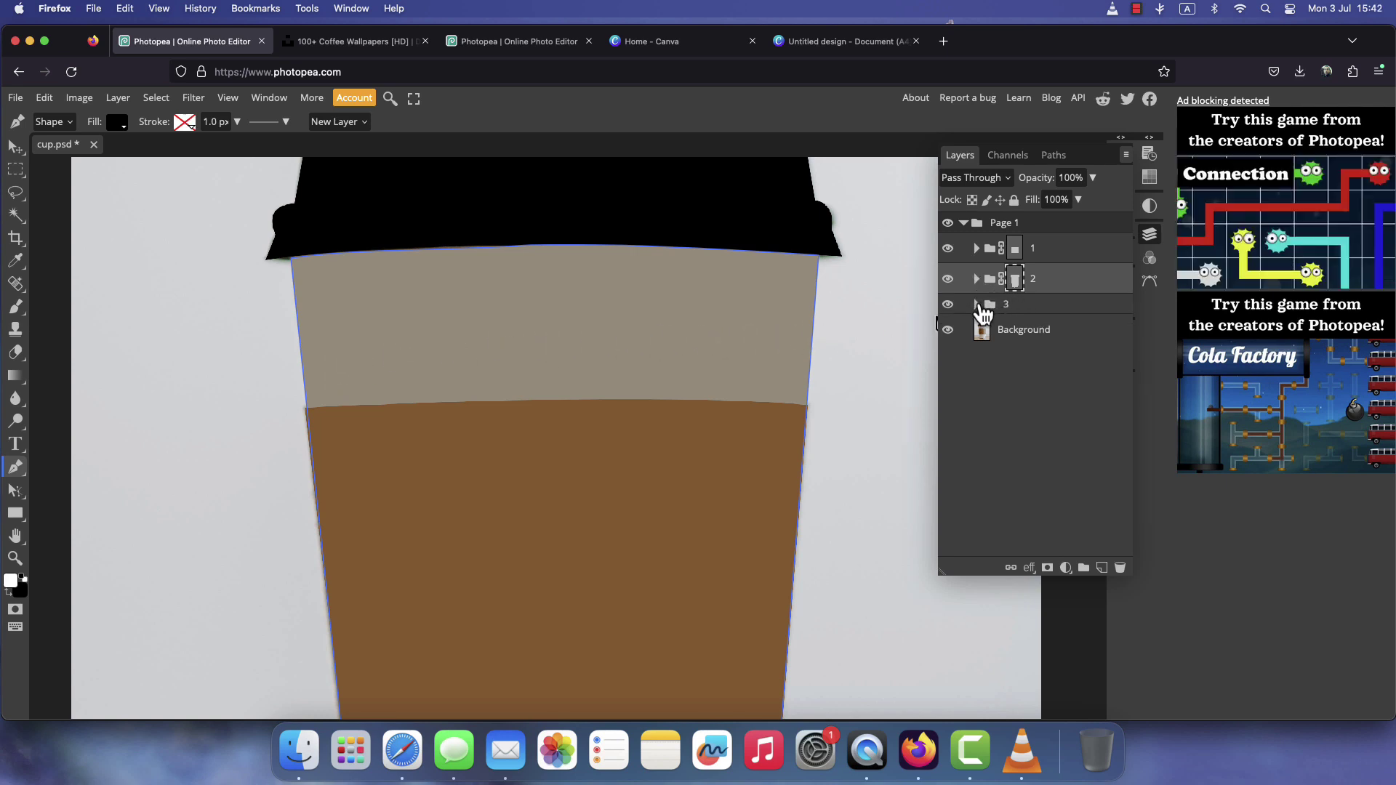
left_click(978, 306)
left_click(1030, 311)
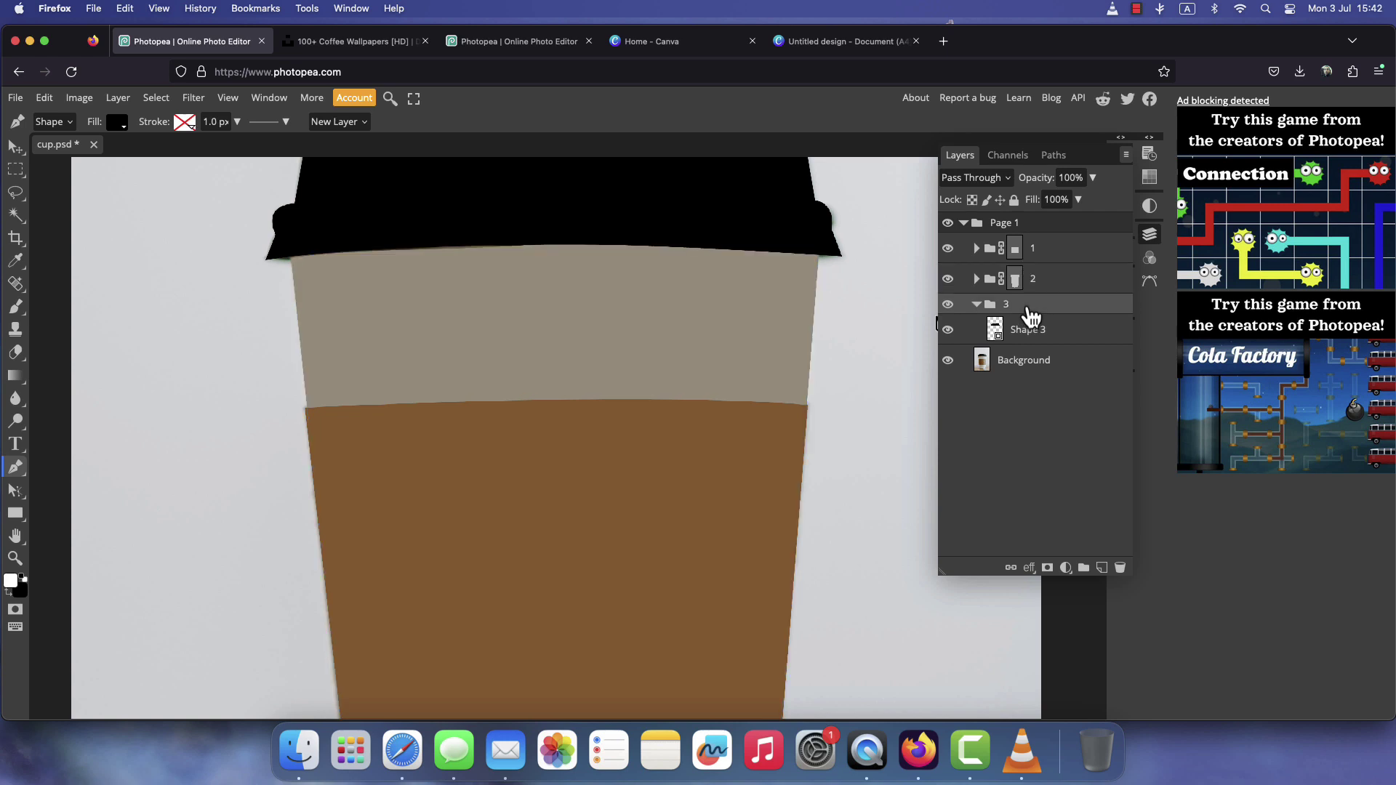
key("super")
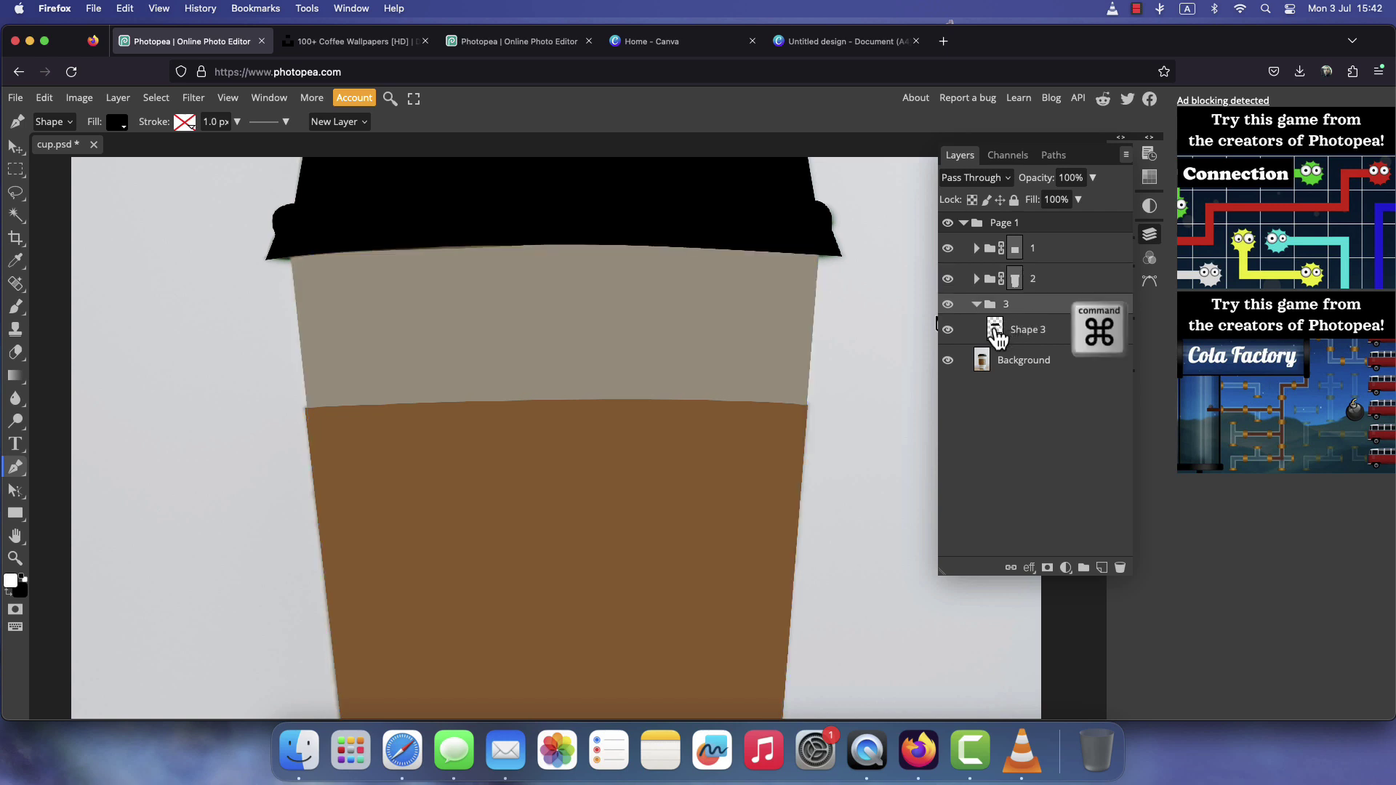
scroll(822, 357, "up", 3)
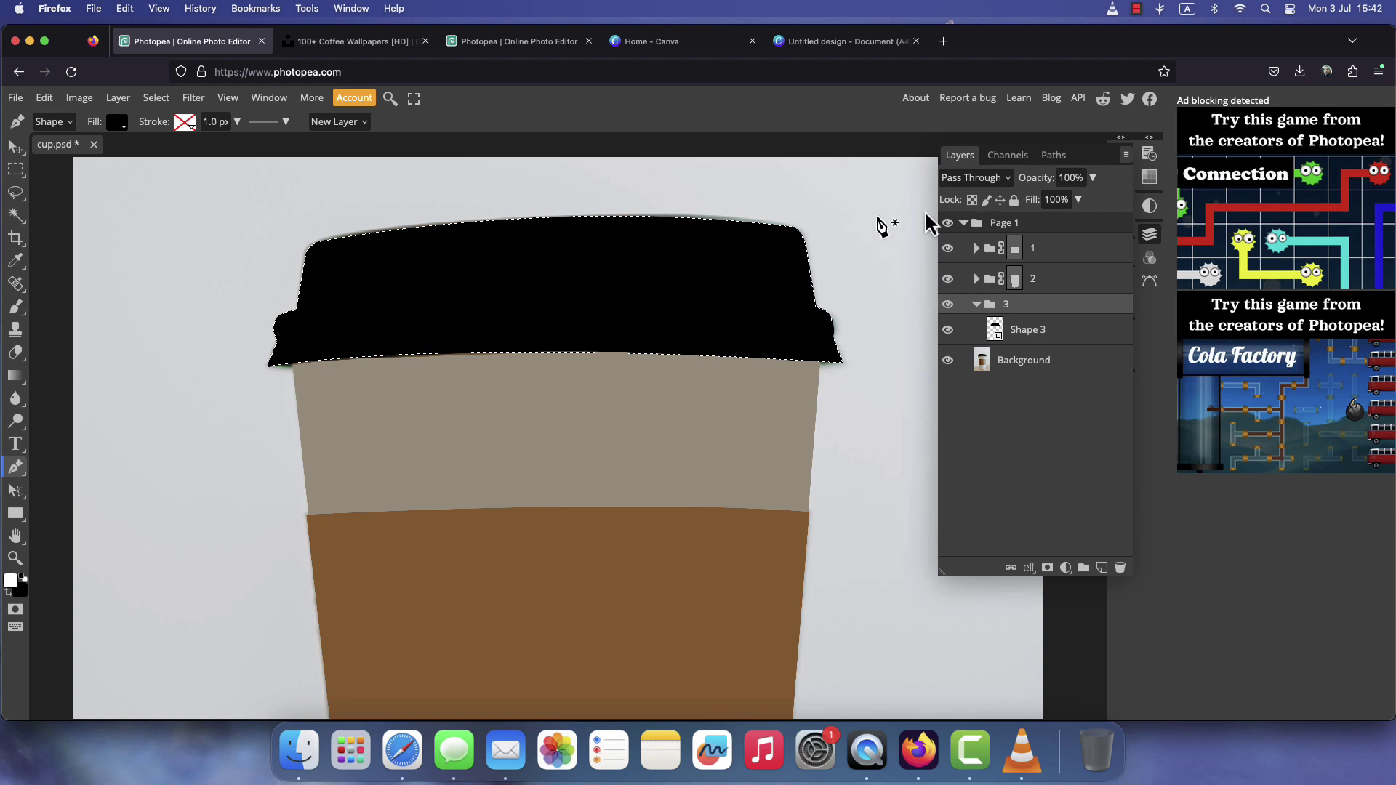
left_click(1047, 157)
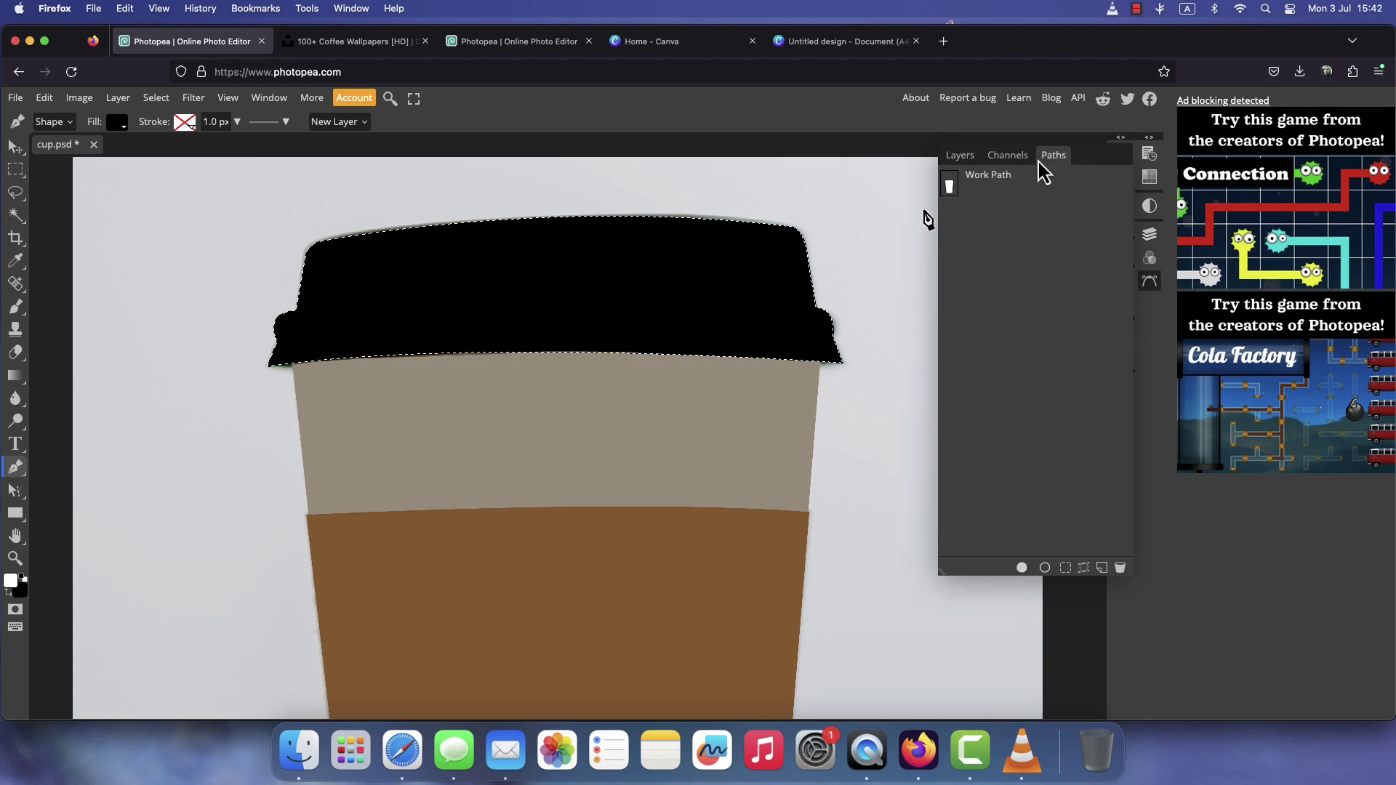
left_click(1085, 570)
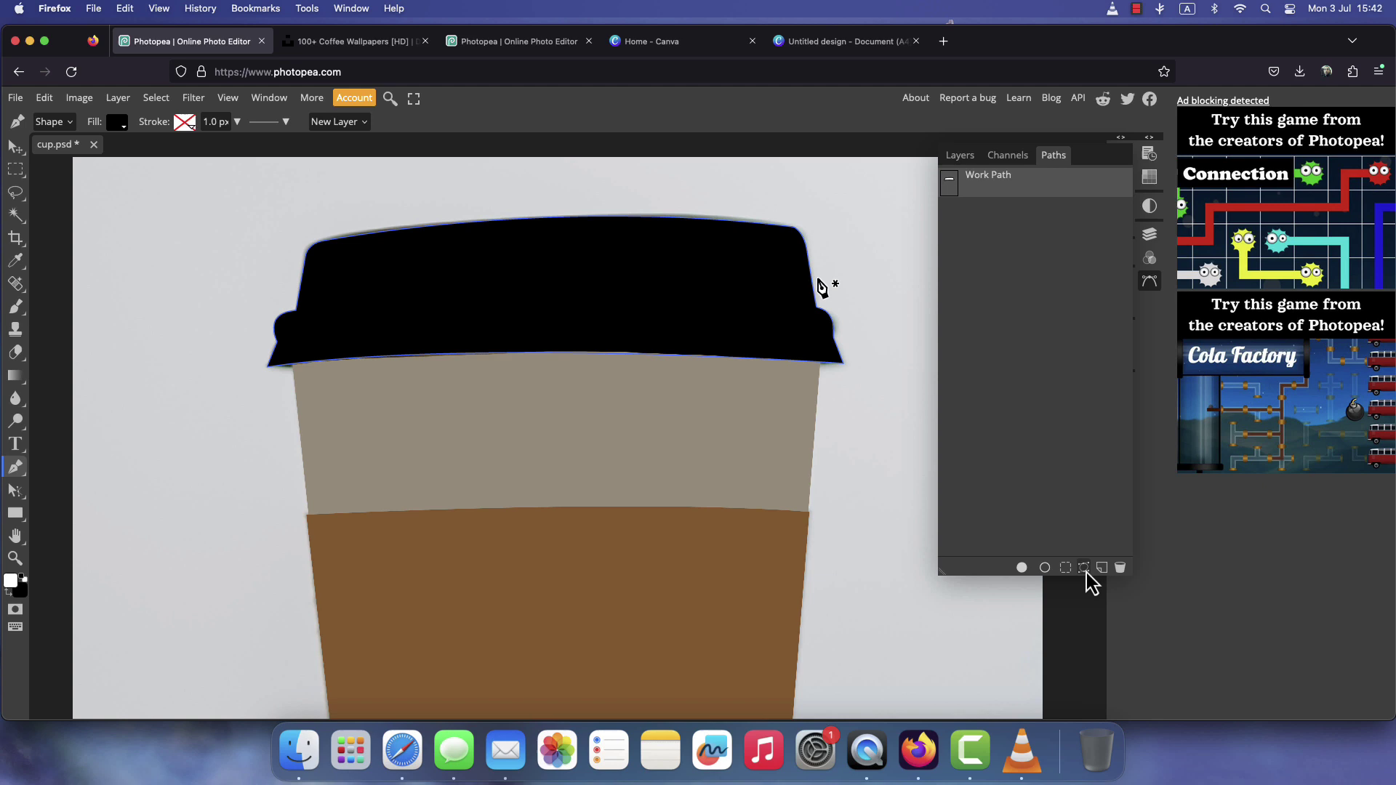
Give group 3 a vector mask from the lid path.
left_click(959, 156)
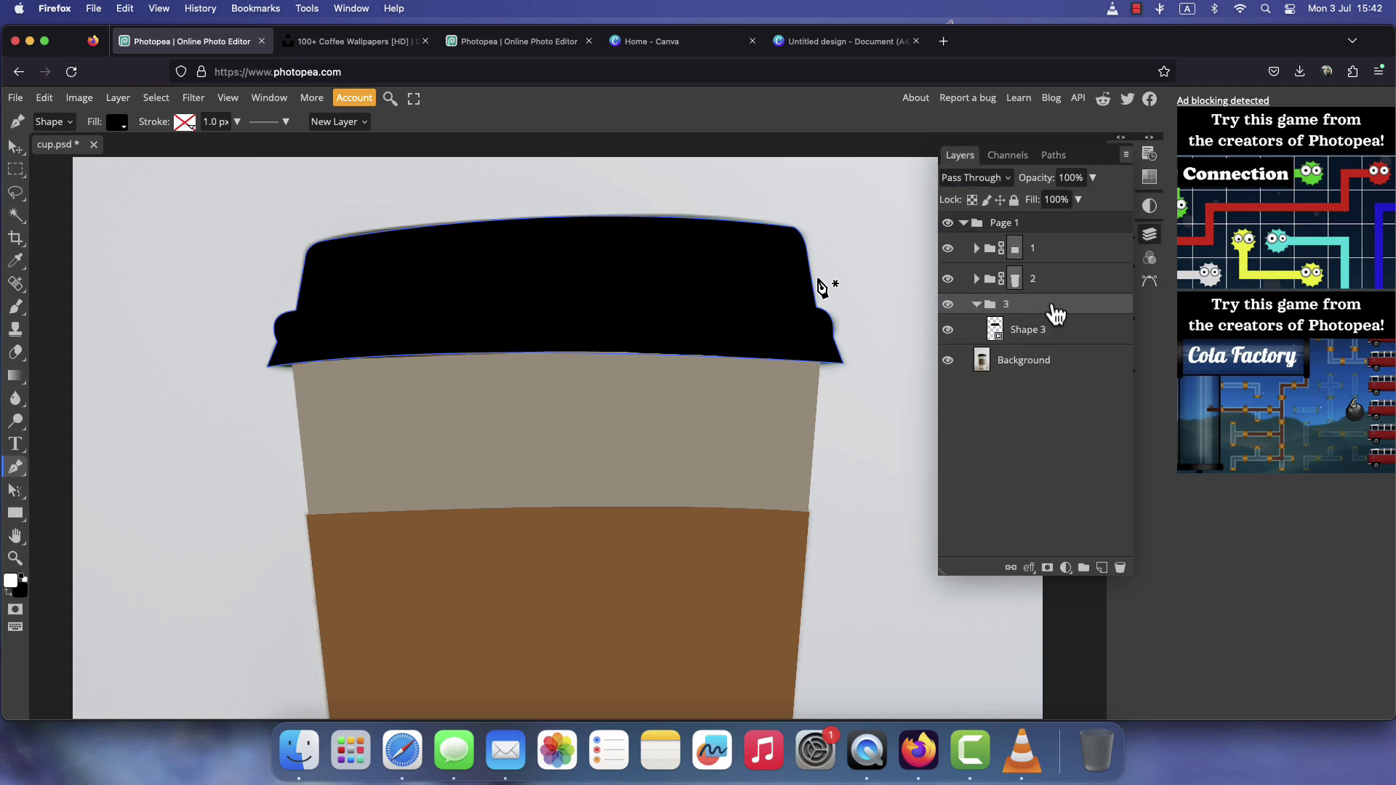
left_click(118, 99)
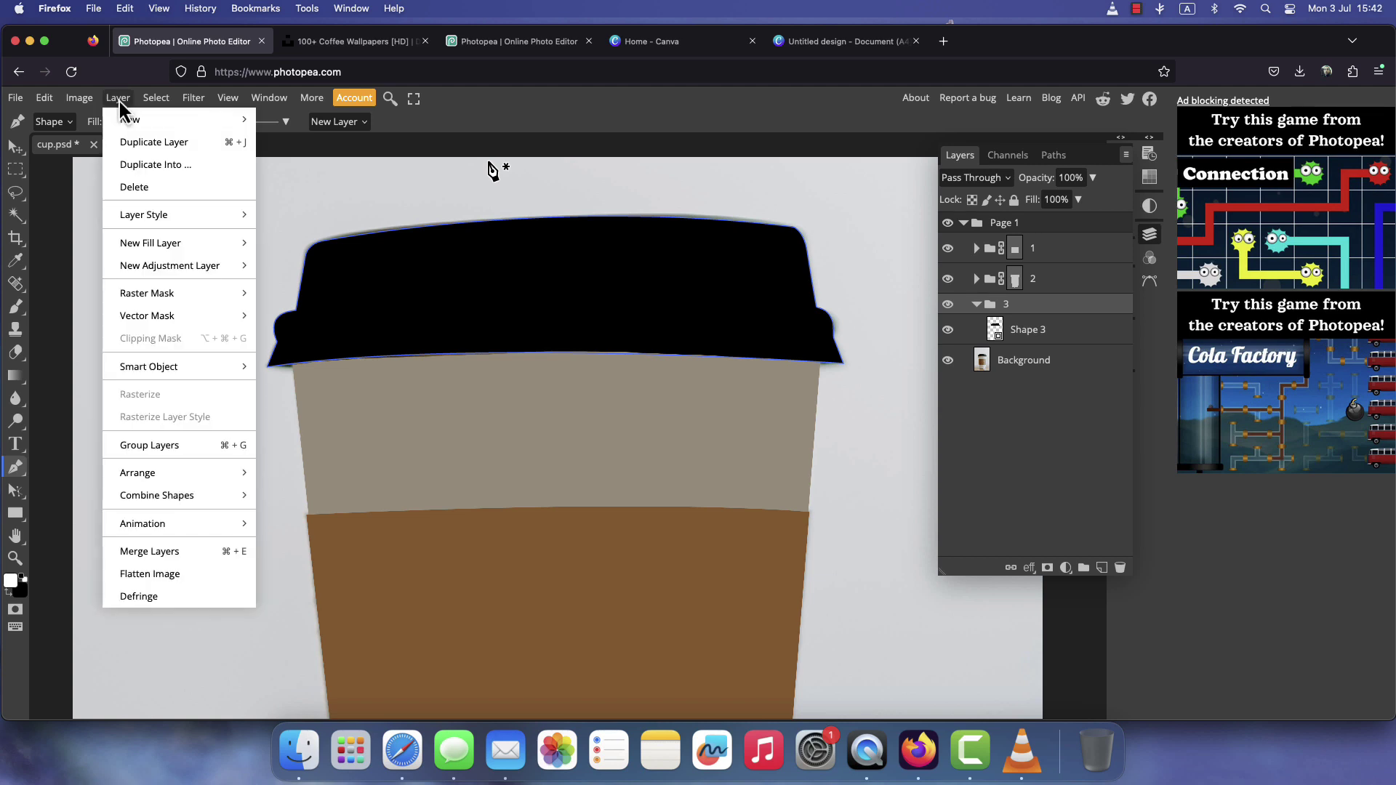
mouse_move(195, 322)
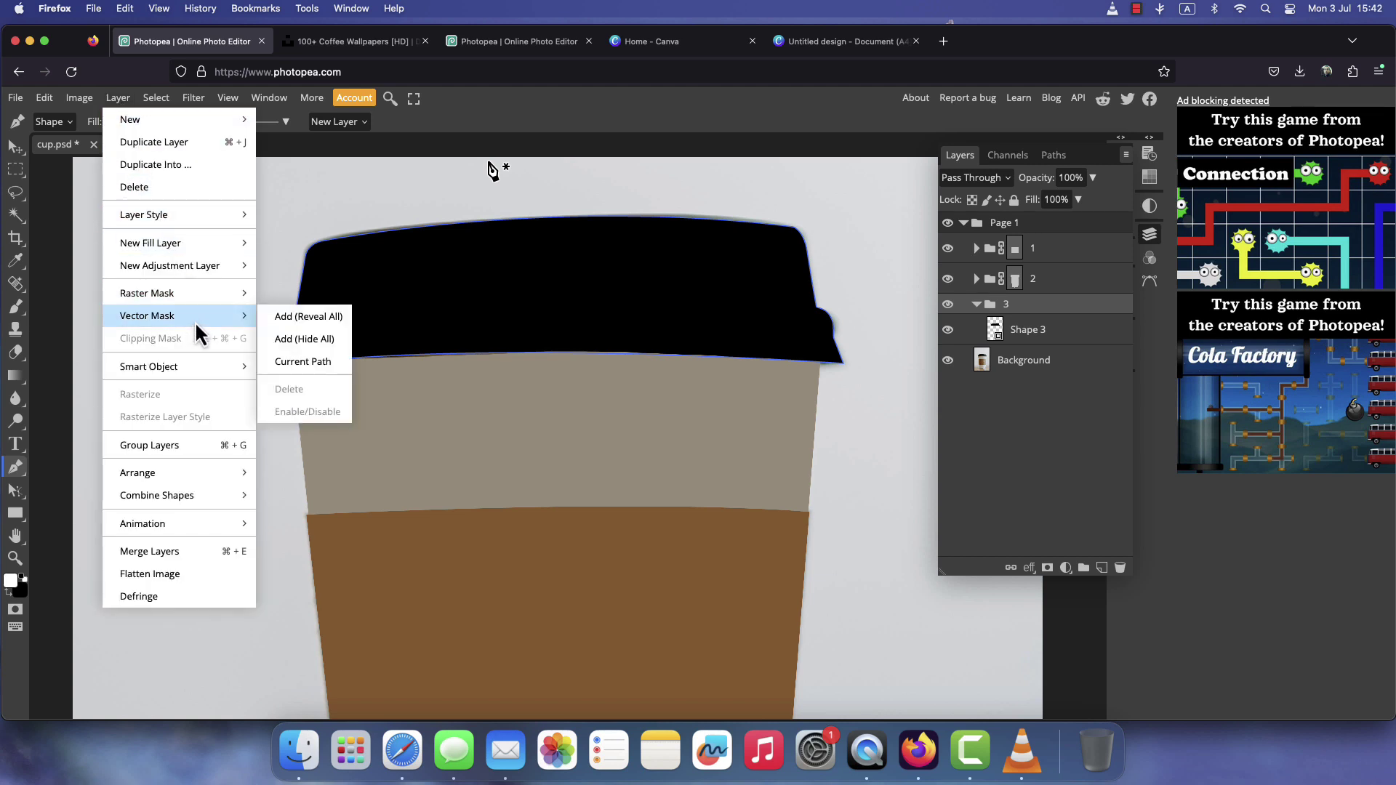
left_click(307, 363)
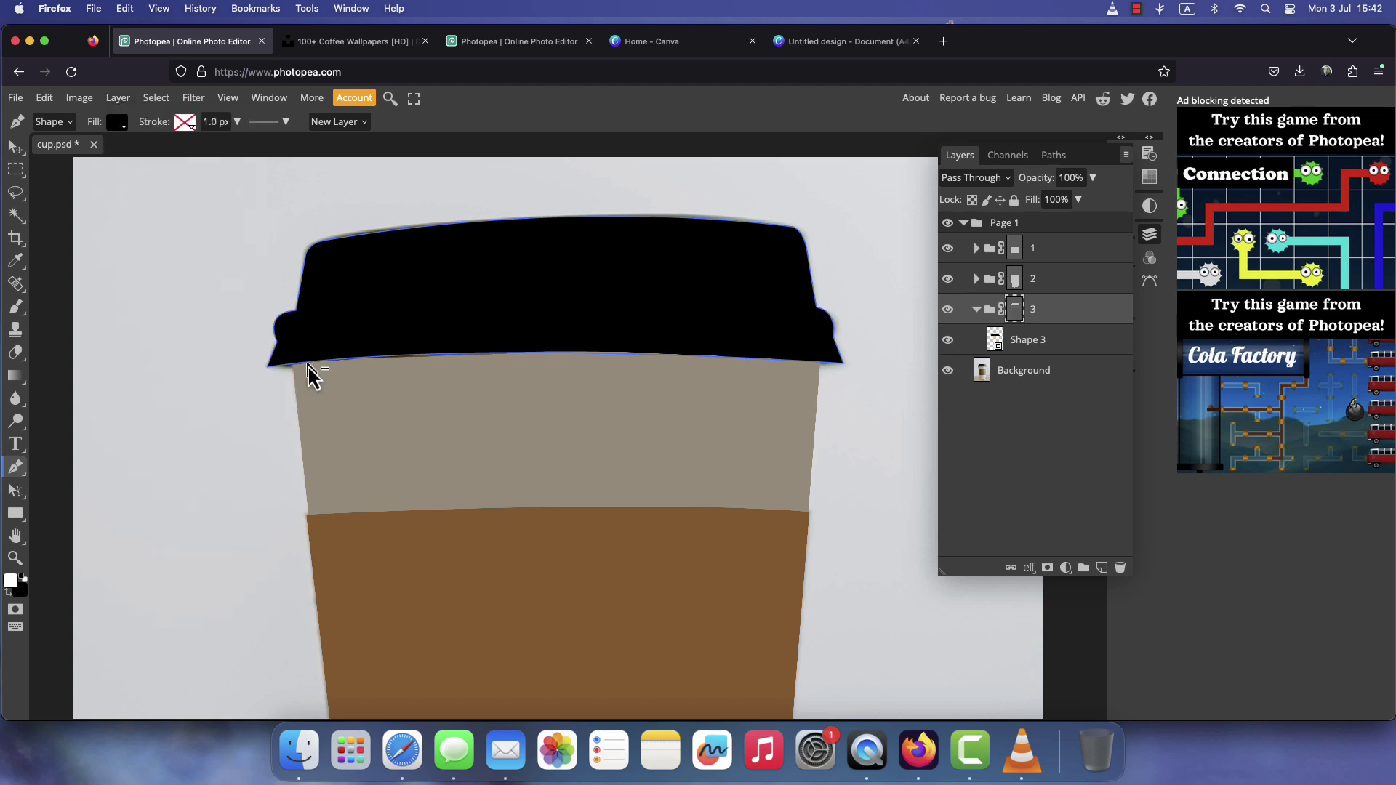
Hide the Background layer so only the lid, body and sleeve shapes show on white.
left_click(977, 310)
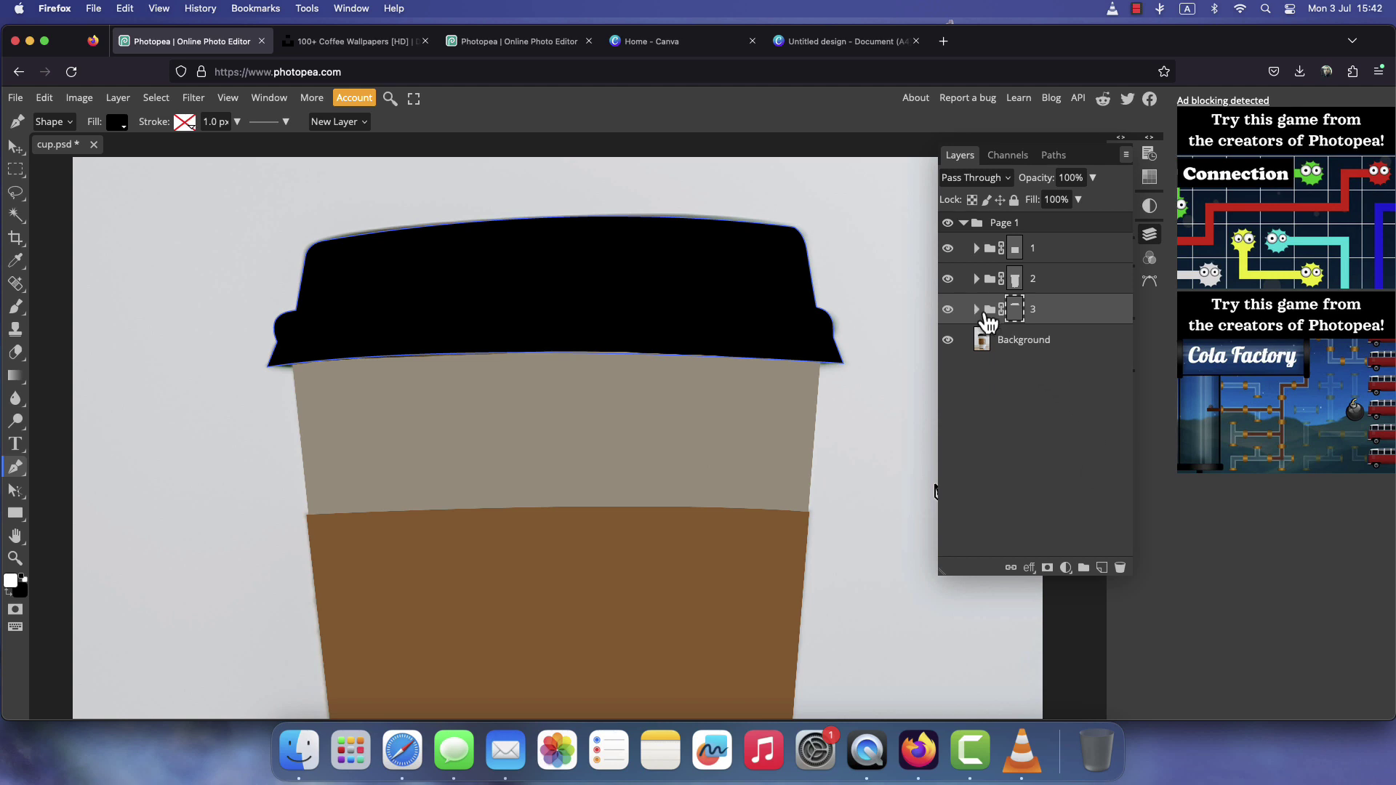
left_click(1063, 346)
left_click(948, 342)
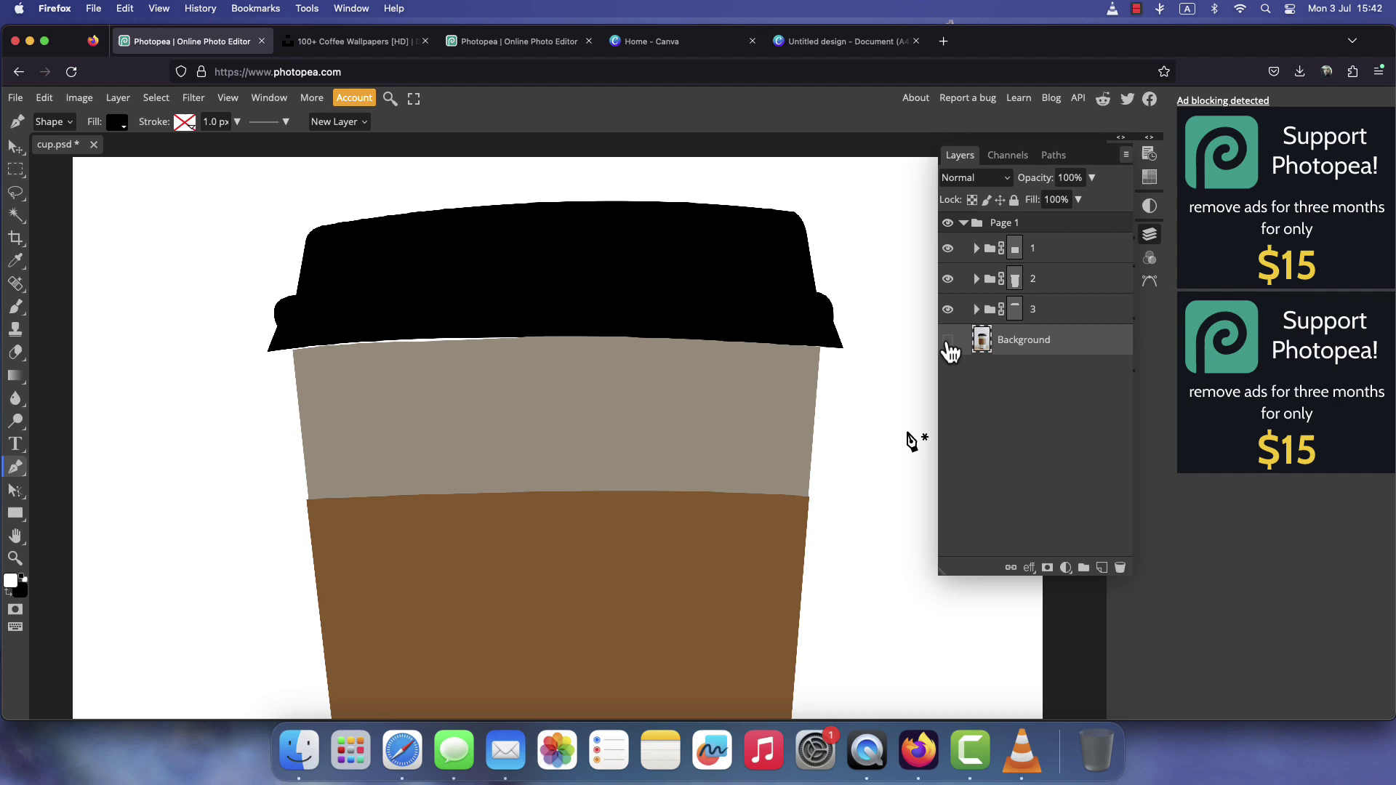
left_click(1150, 234)
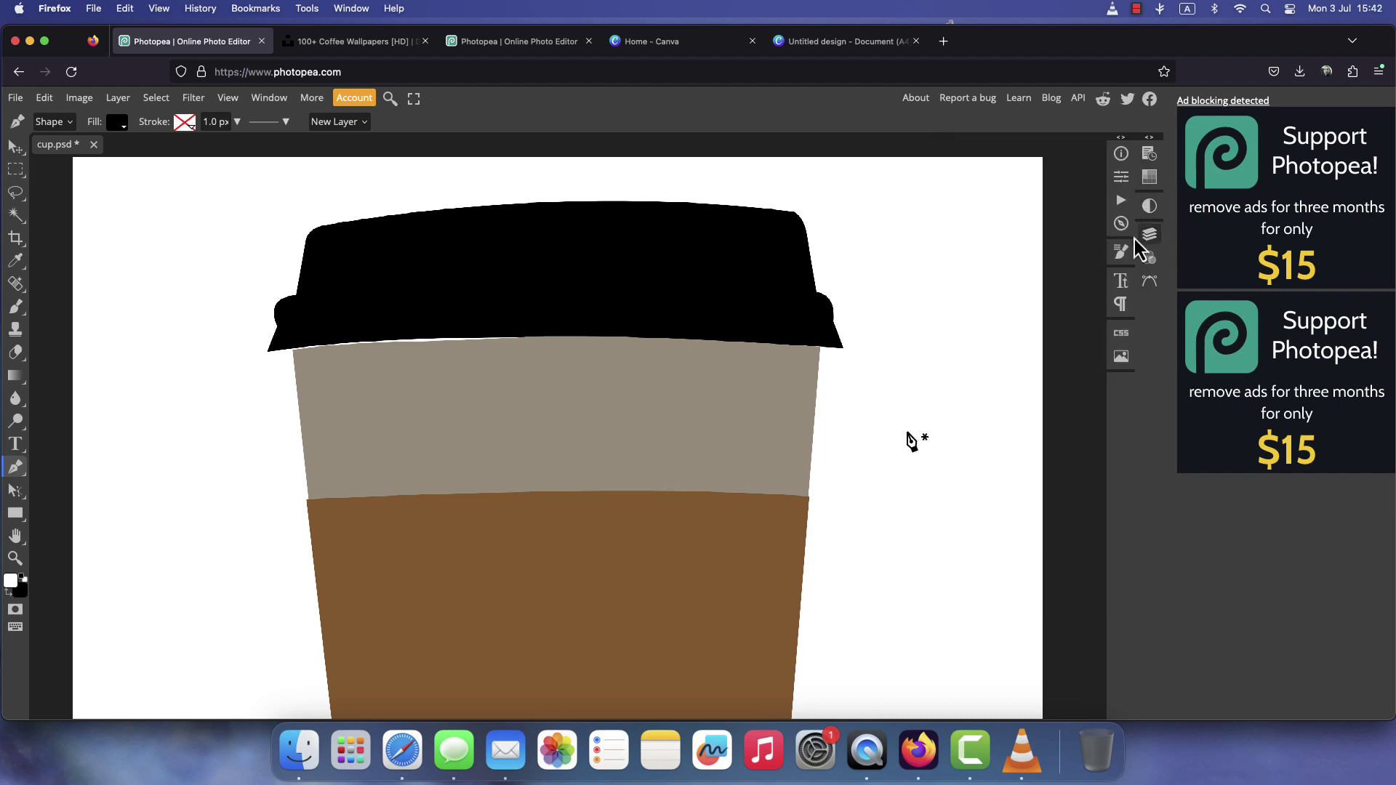
Export the design with Save for web as cup, in PDF format.
left_click(16, 99)
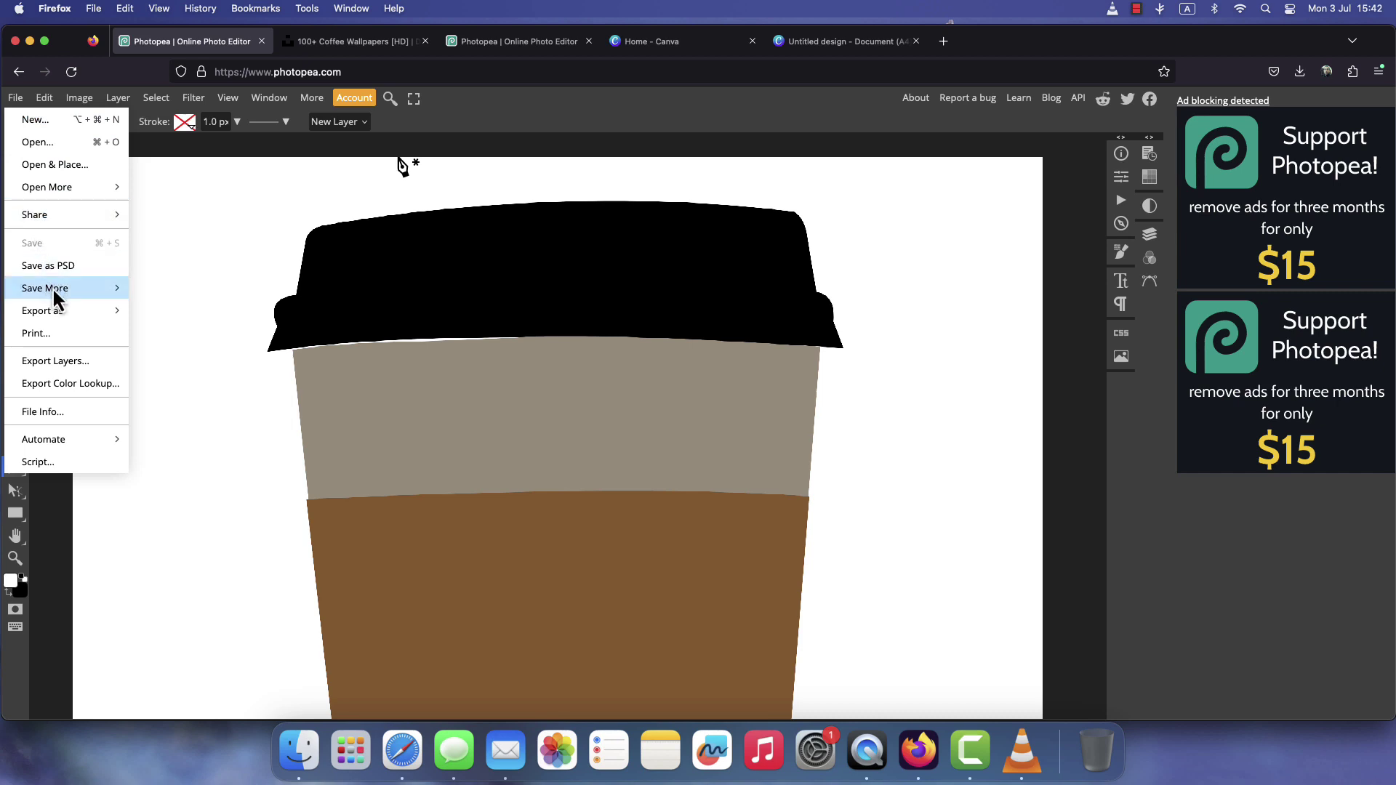
mouse_move(107, 314)
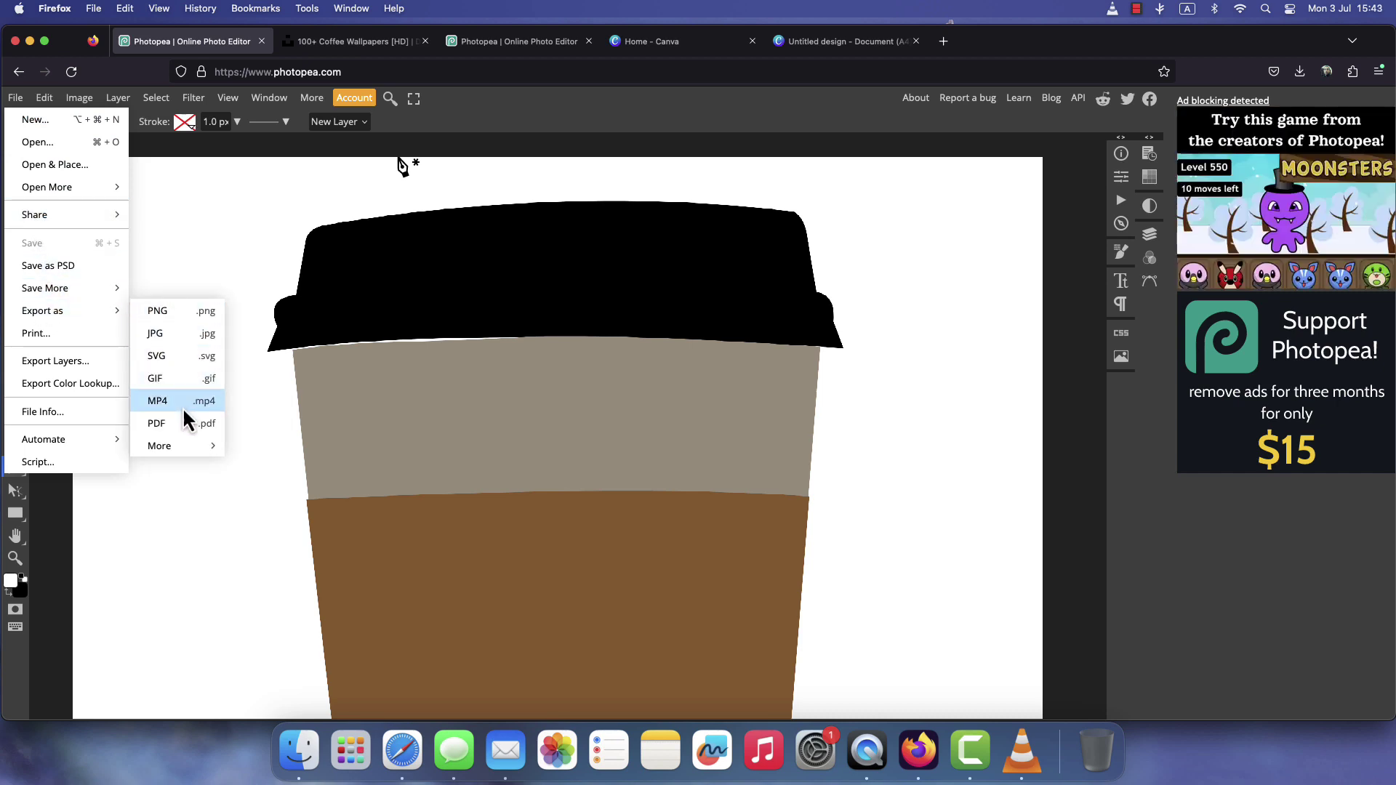
left_click(190, 435)
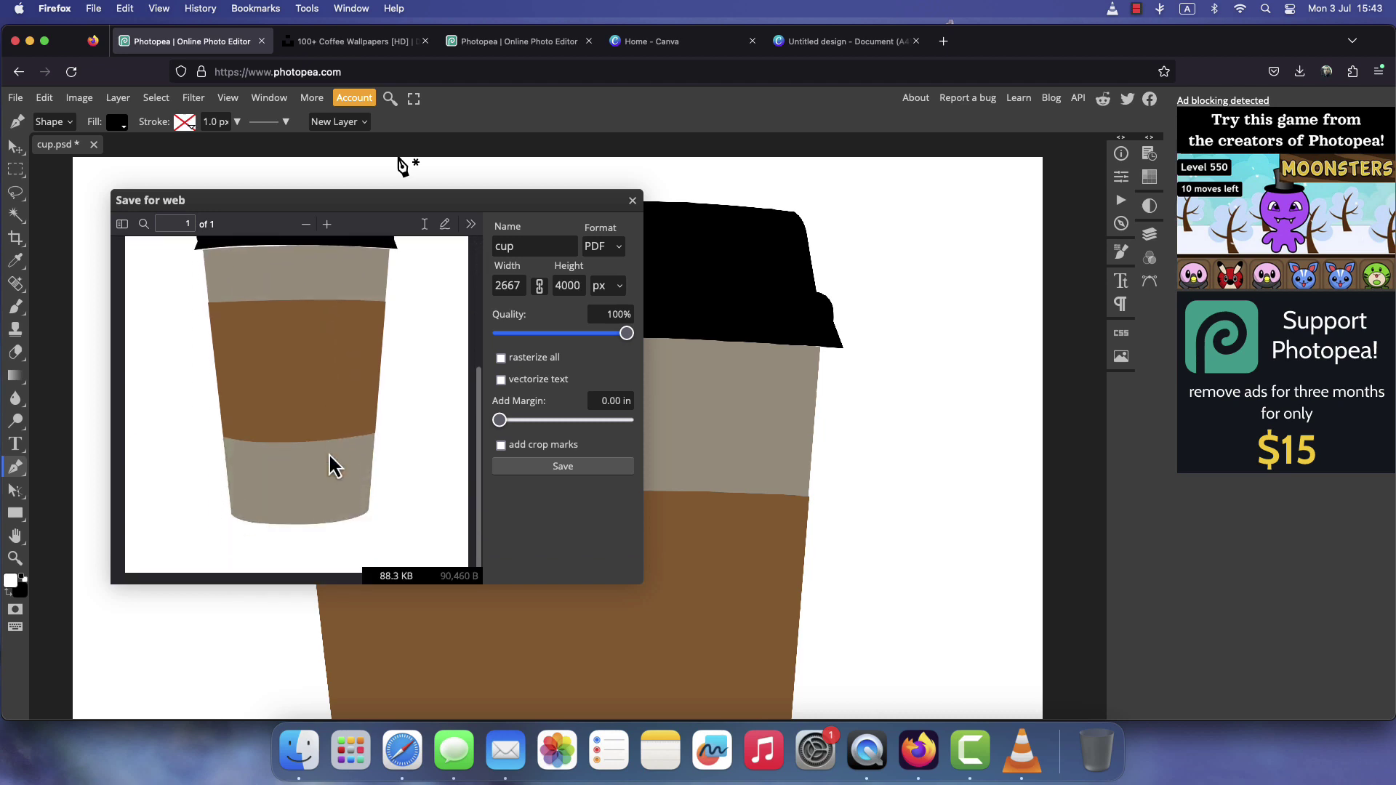
left_click(528, 247)
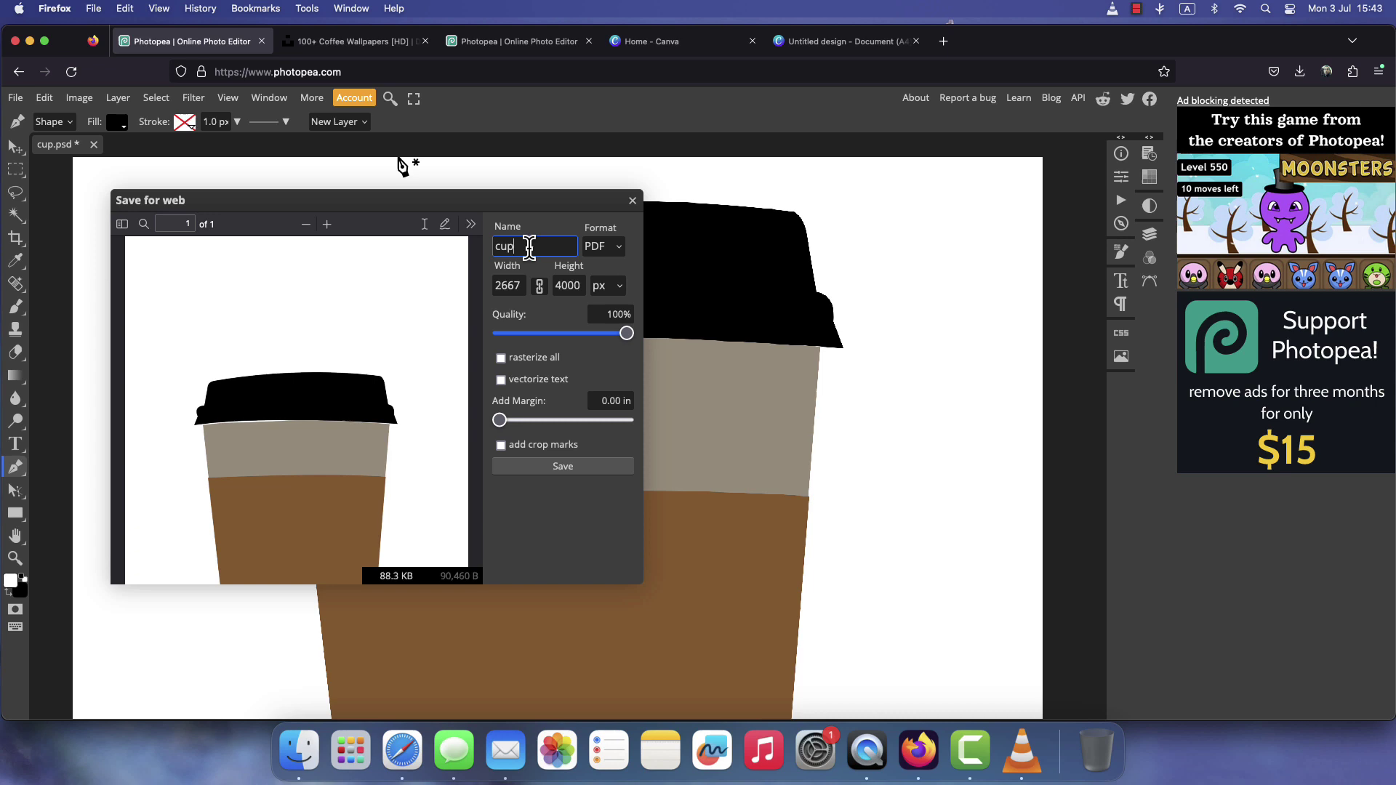
left_click(563, 467)
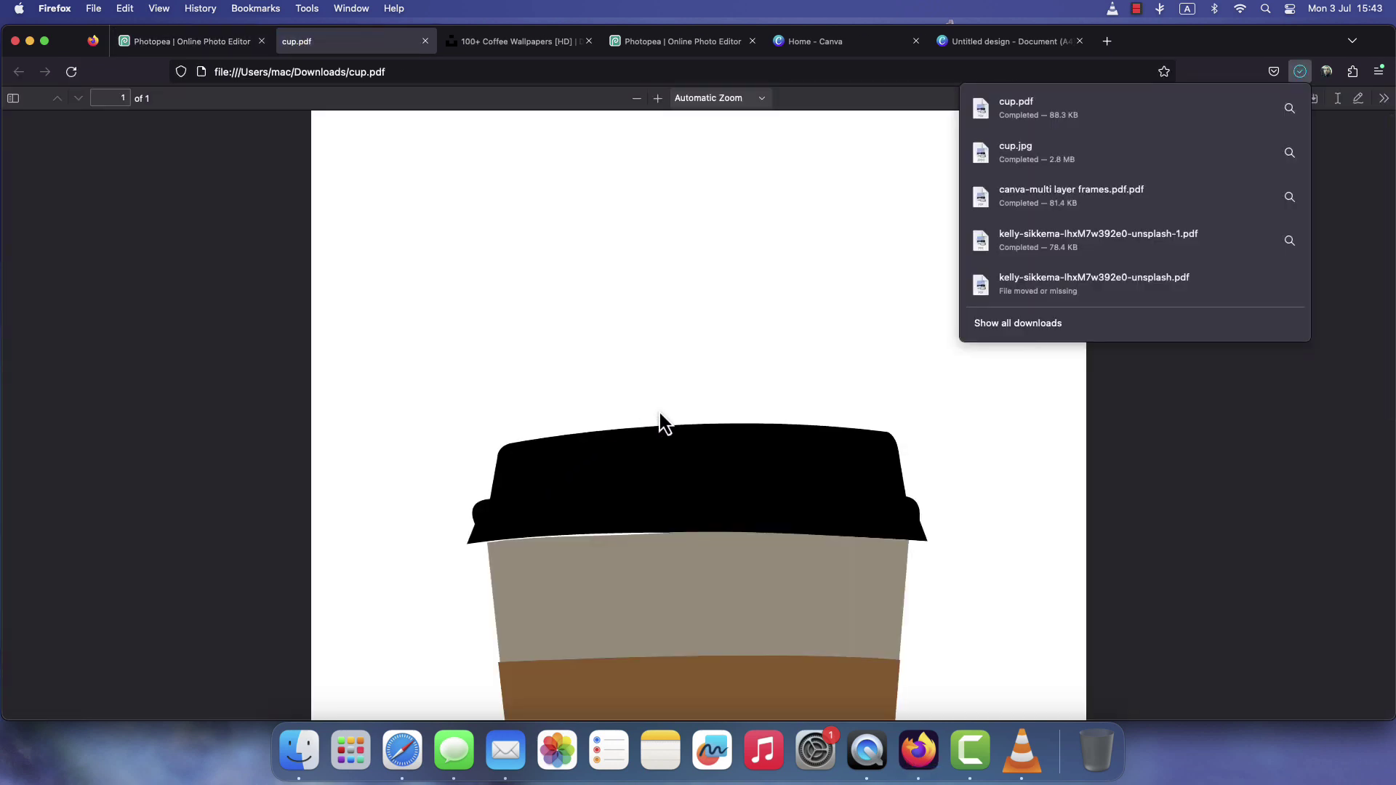
Scroll through the exported cup.pdf, close the downloads list and go to the Canva home tab.
scroll(658, 418, "down", 5)
scroll(654, 416, "up", 6)
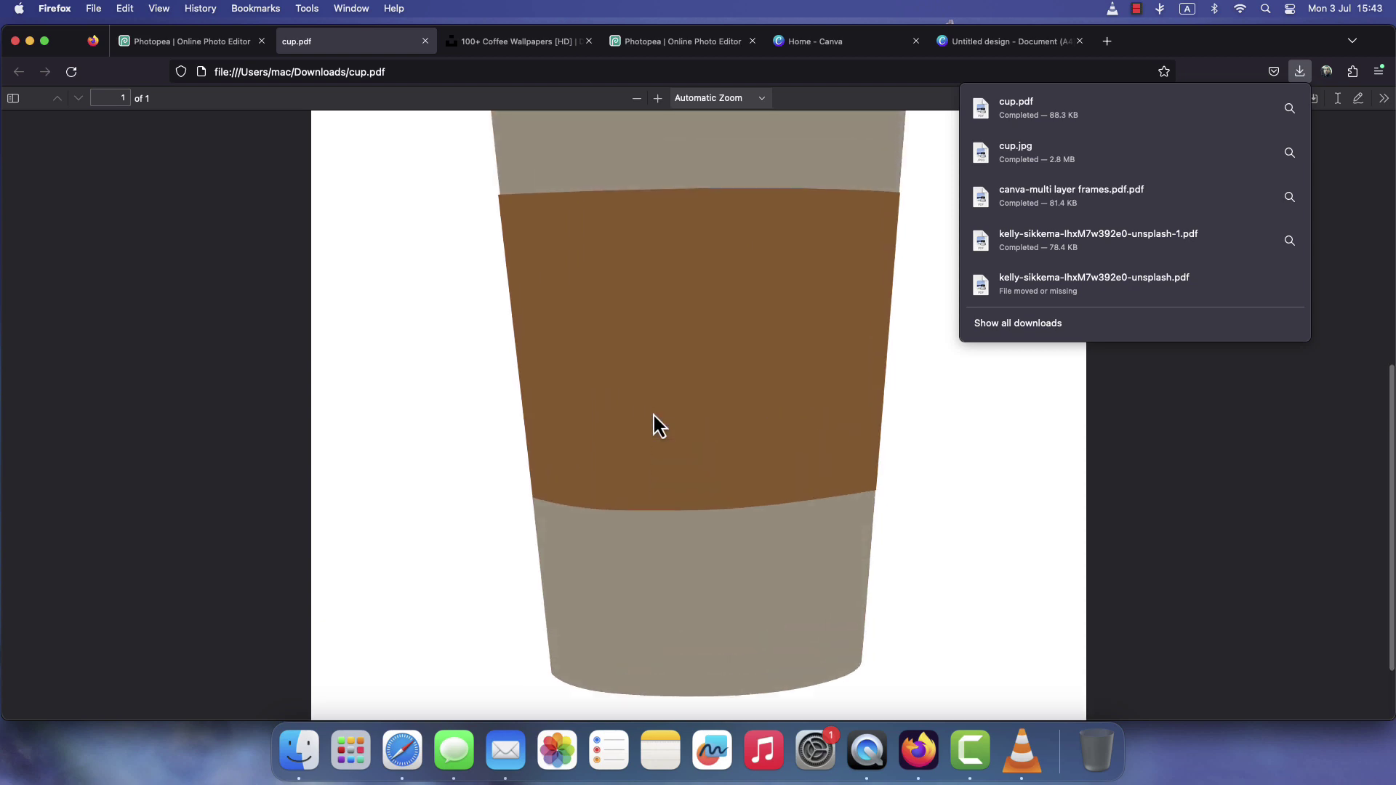
scroll(653, 413, "up", 1)
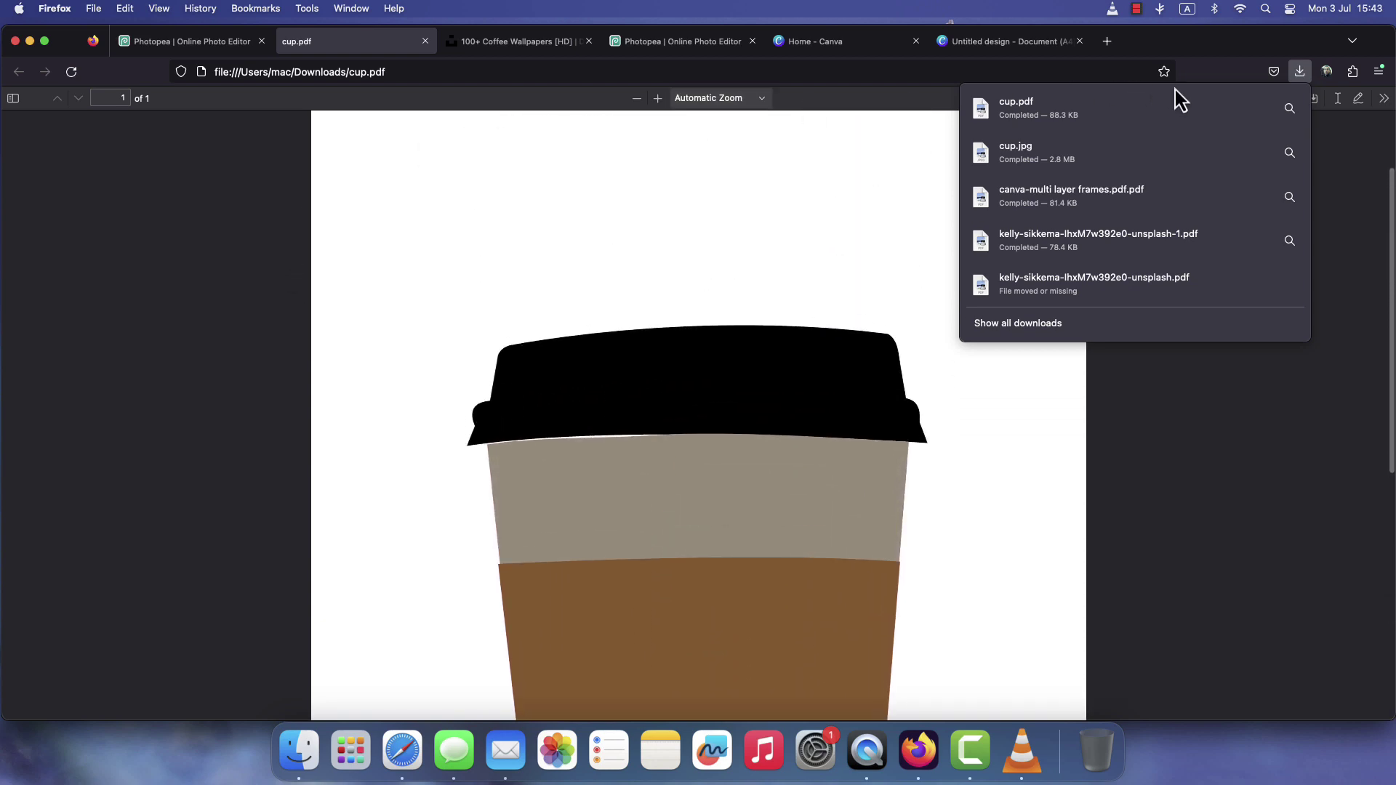
left_click(1300, 76)
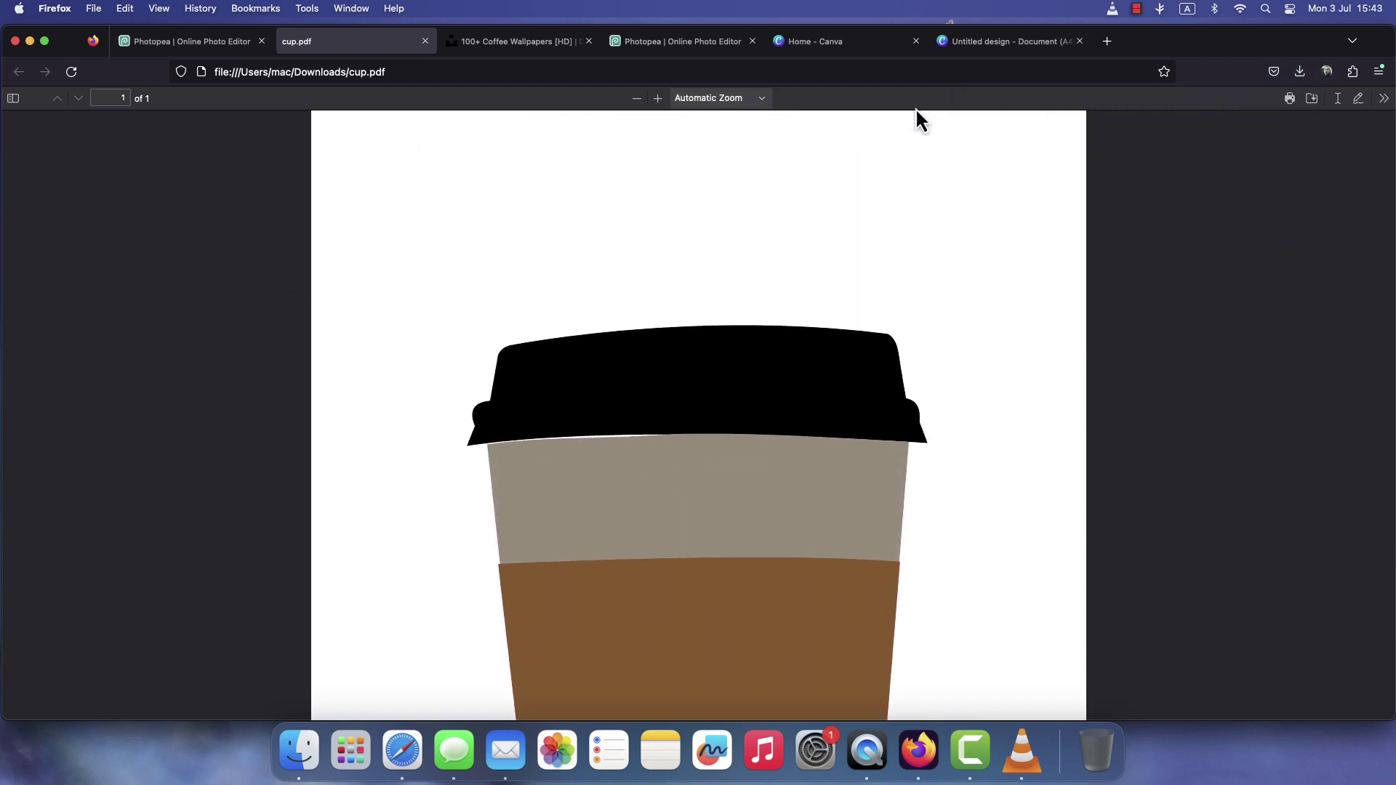
left_click(820, 44)
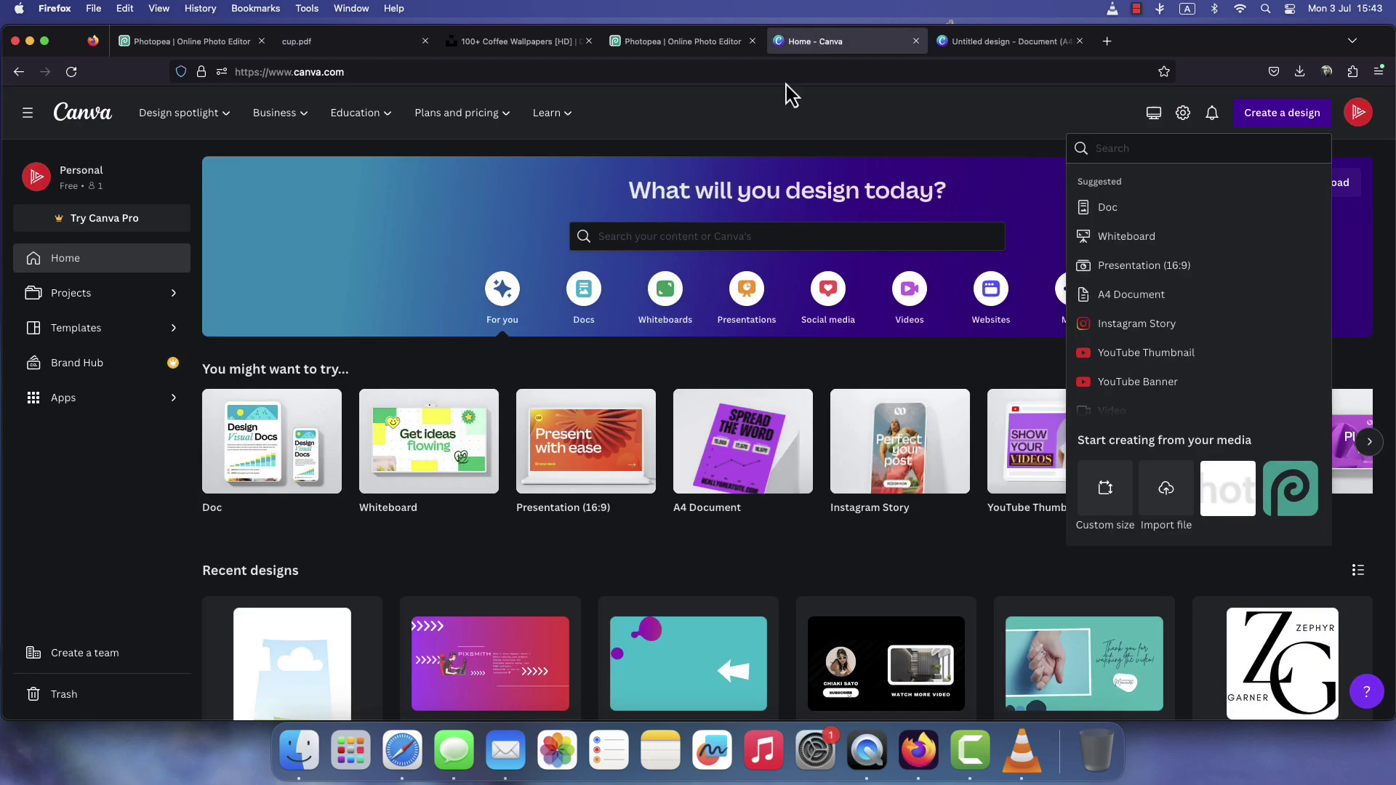
Create a new A4 Doc design in Canva and upload cup.pdf.
left_click(935, 102)
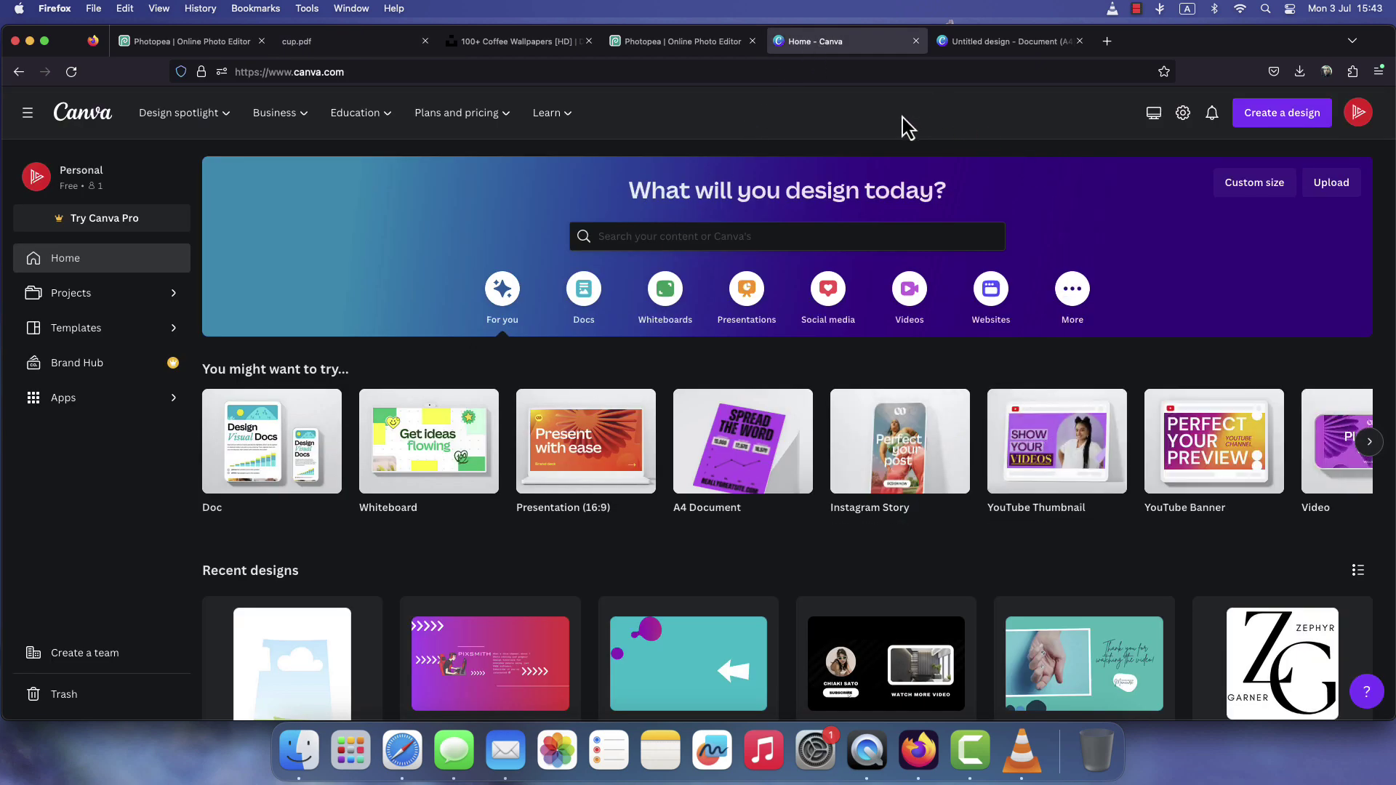
left_click(1299, 130)
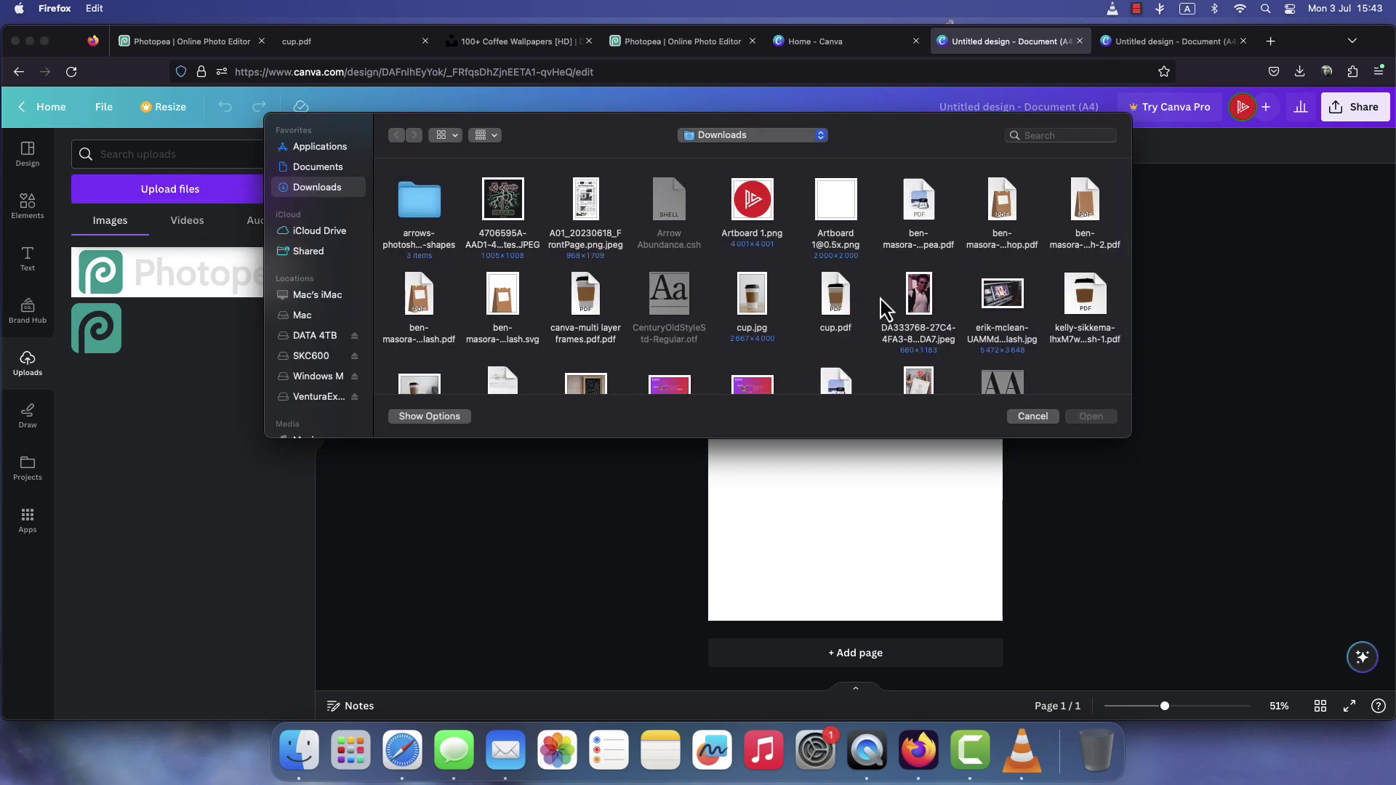
left_click(844, 308)
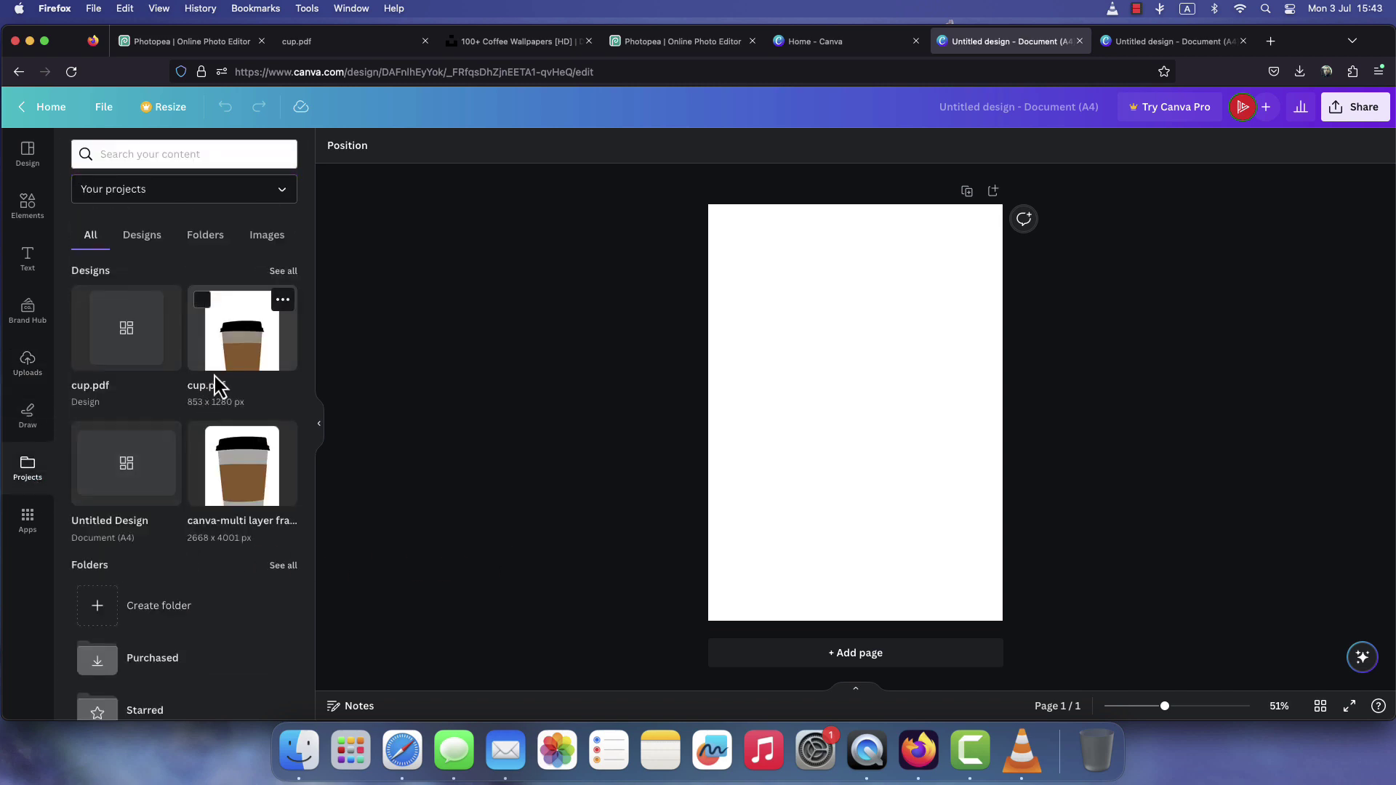
Place the uploaded cup.pdf on the page and set the page background to Aqua blue.
left_click(251, 347)
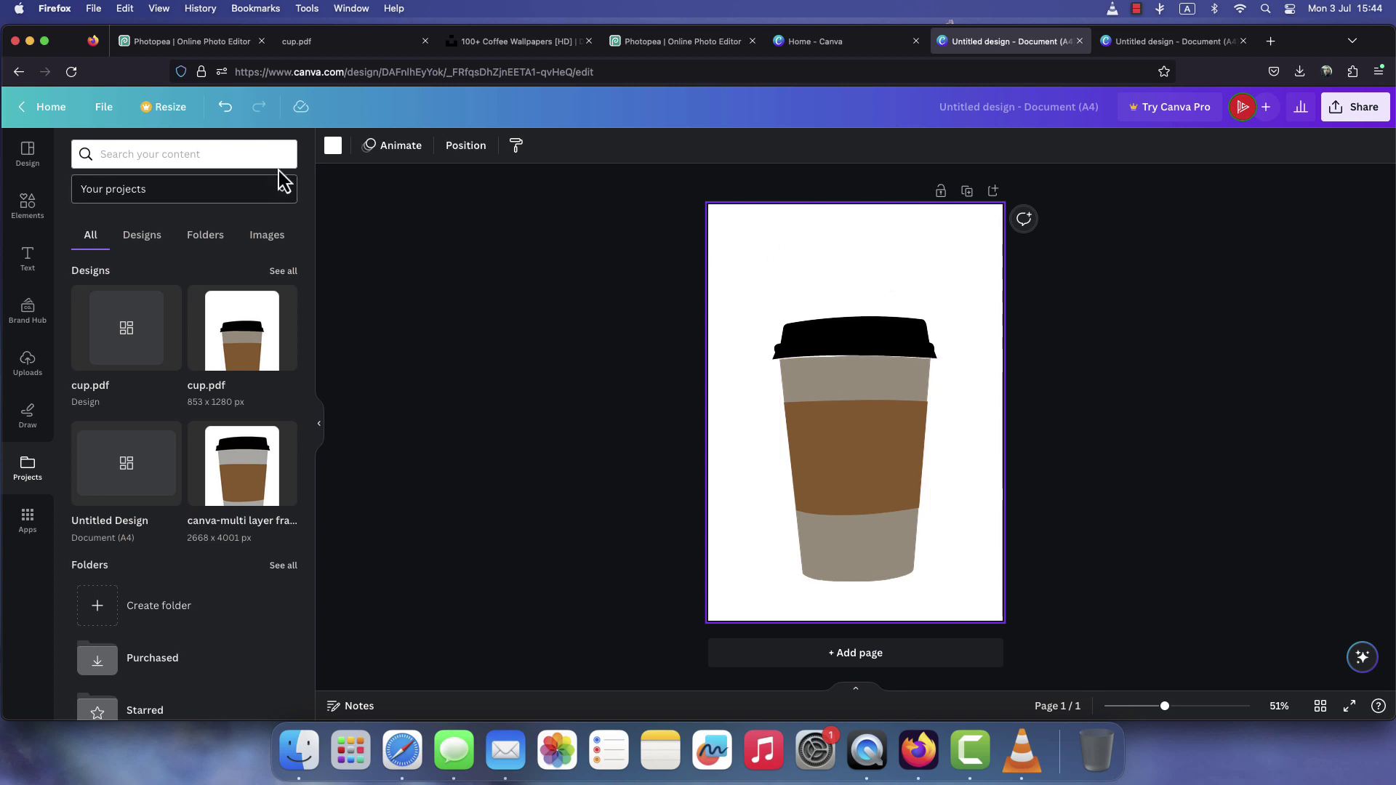
left_click(334, 146)
scroll(189, 451, "down", 2)
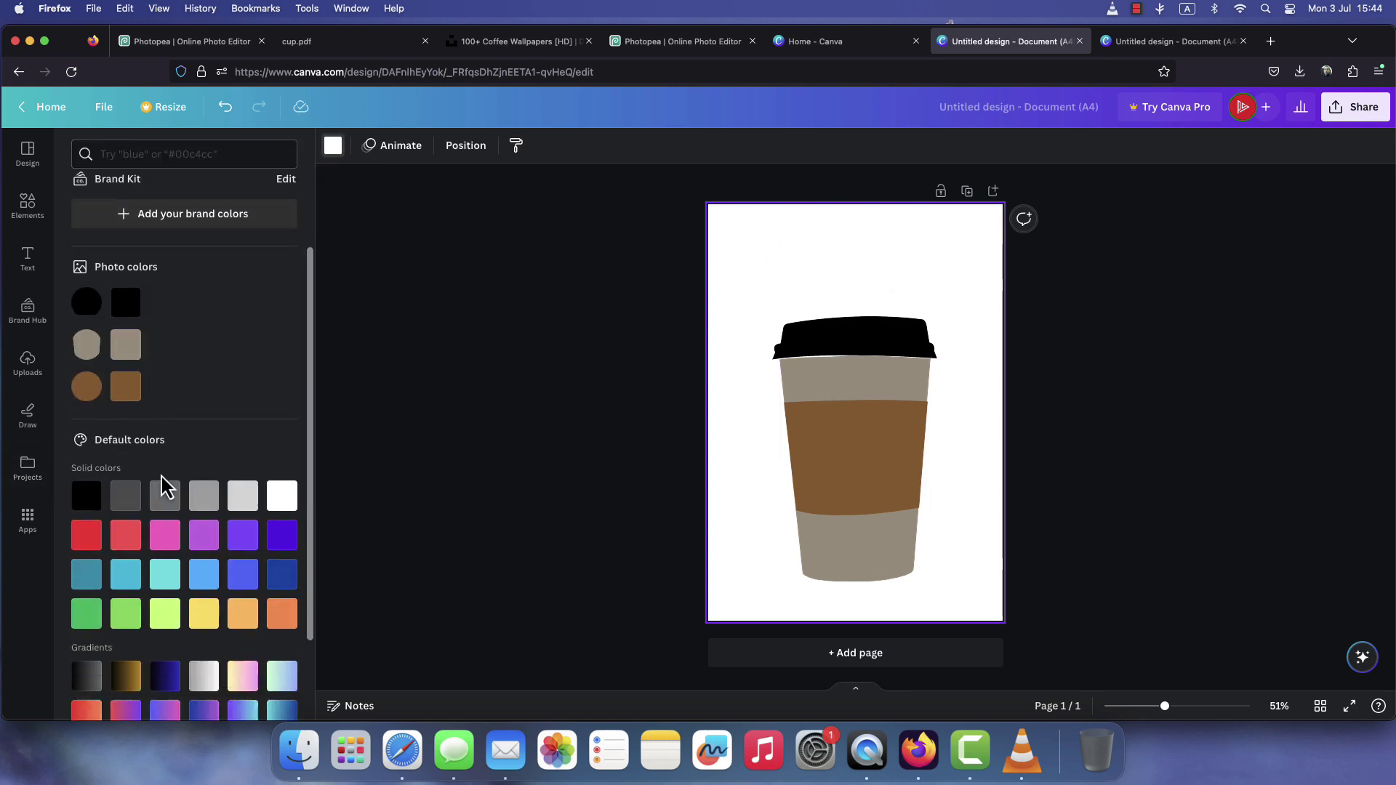
scroll(165, 489, "down", 2)
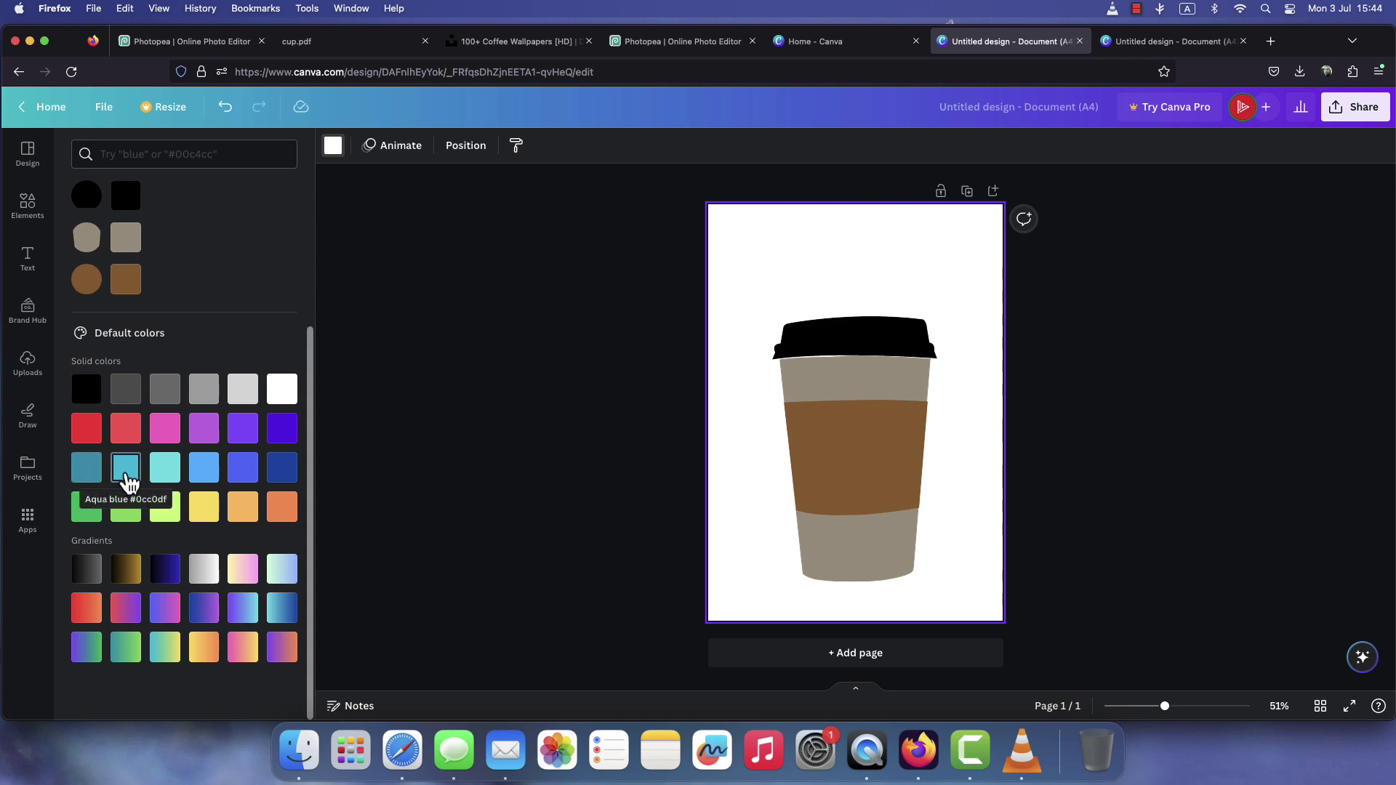
left_click(126, 469)
left_click(334, 151)
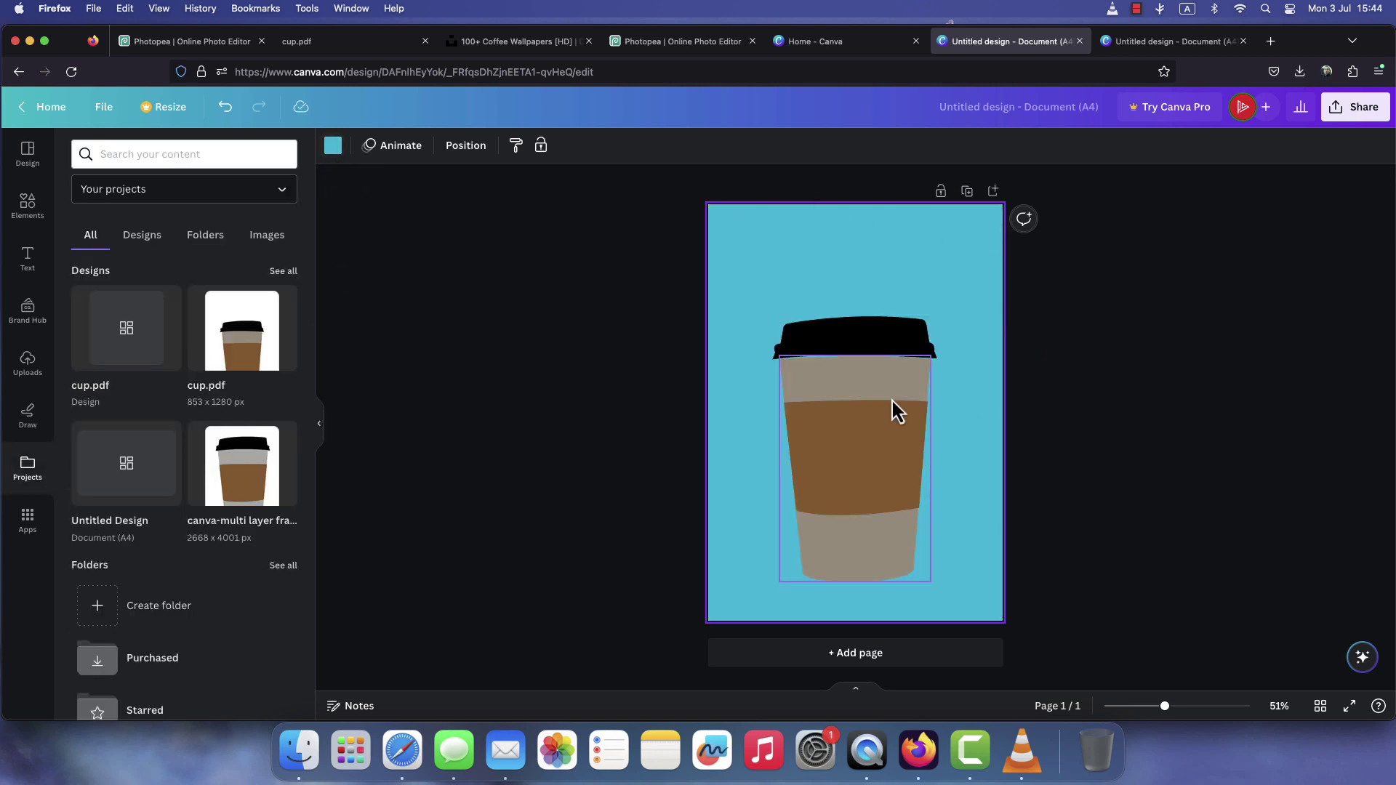
Replace the cup lid's black fill with the grey texture from recently used elements.
left_click(876, 337)
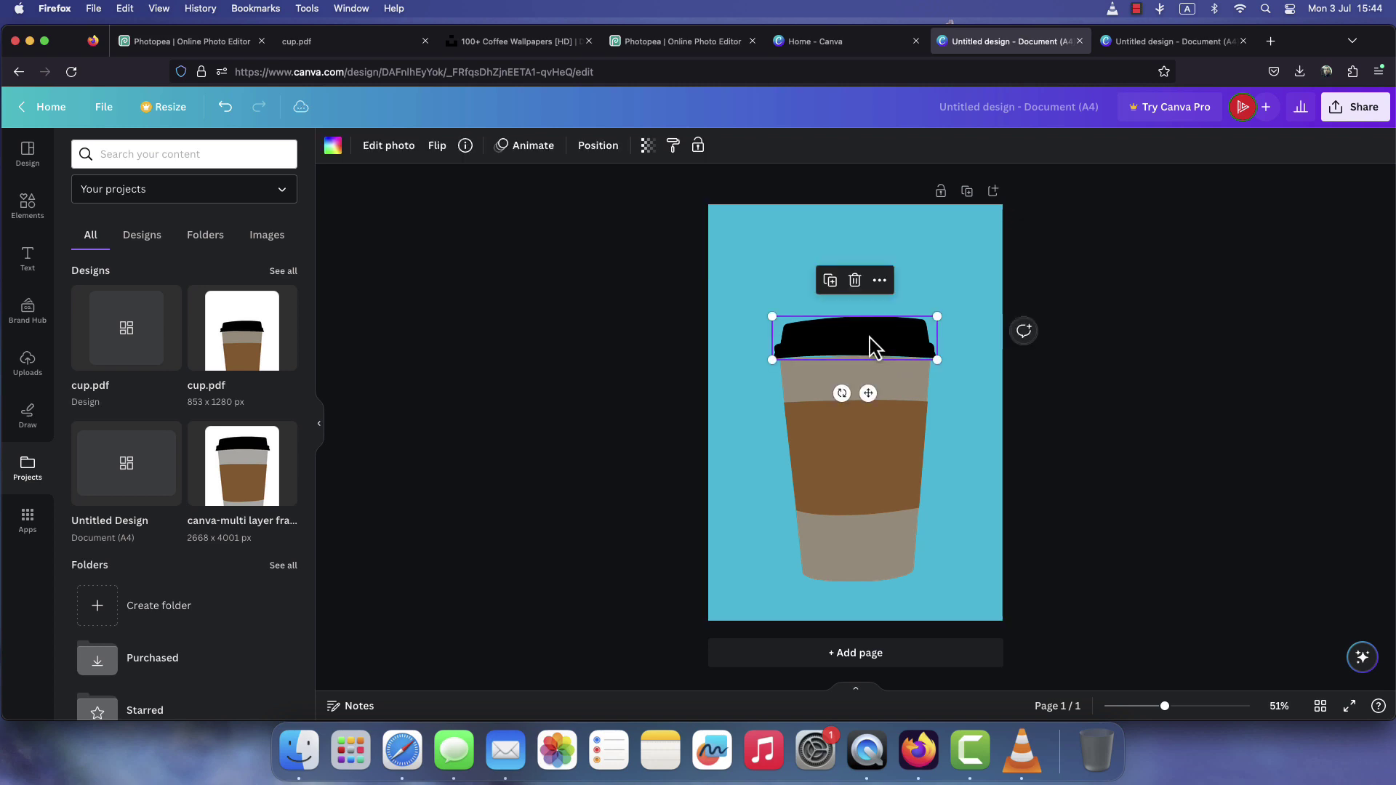
key("BackSpace")
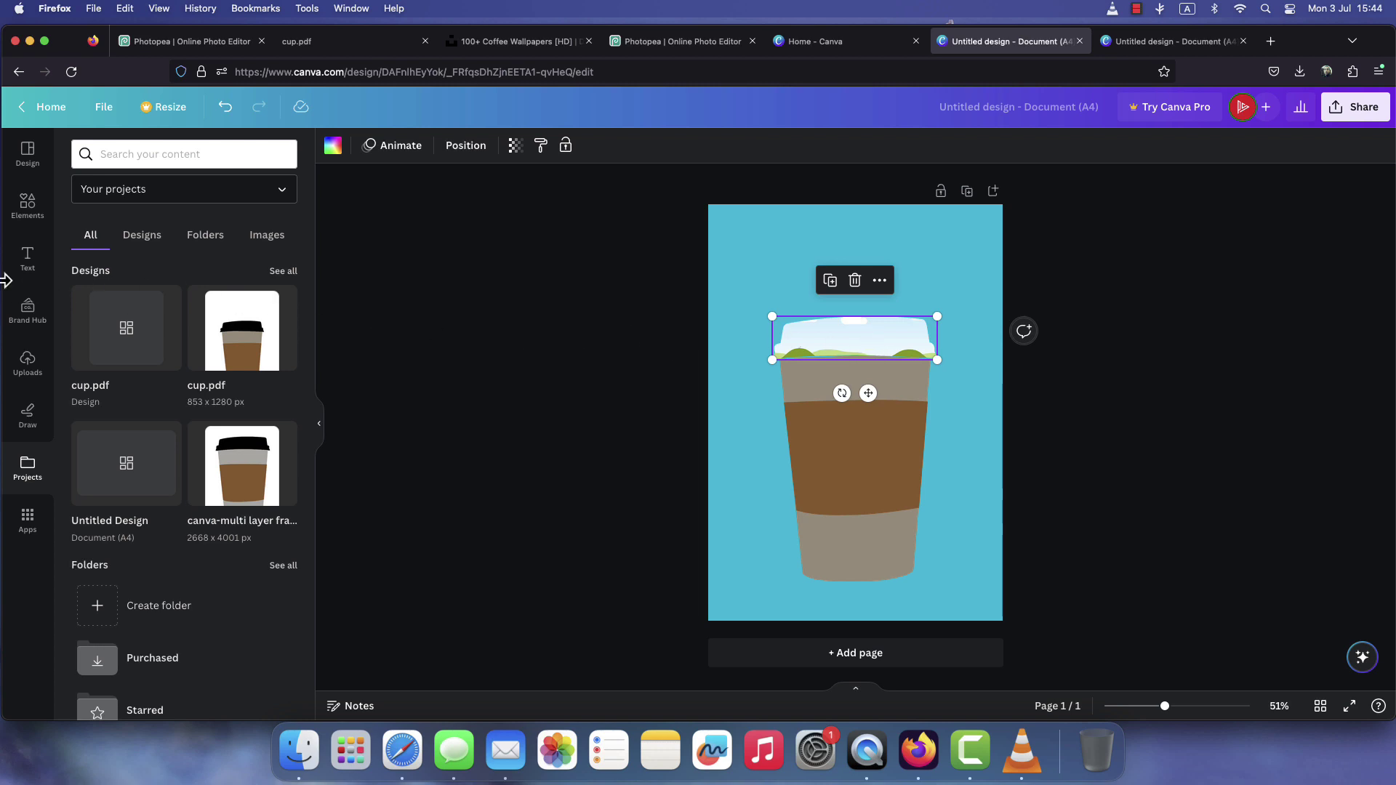
left_click(28, 209)
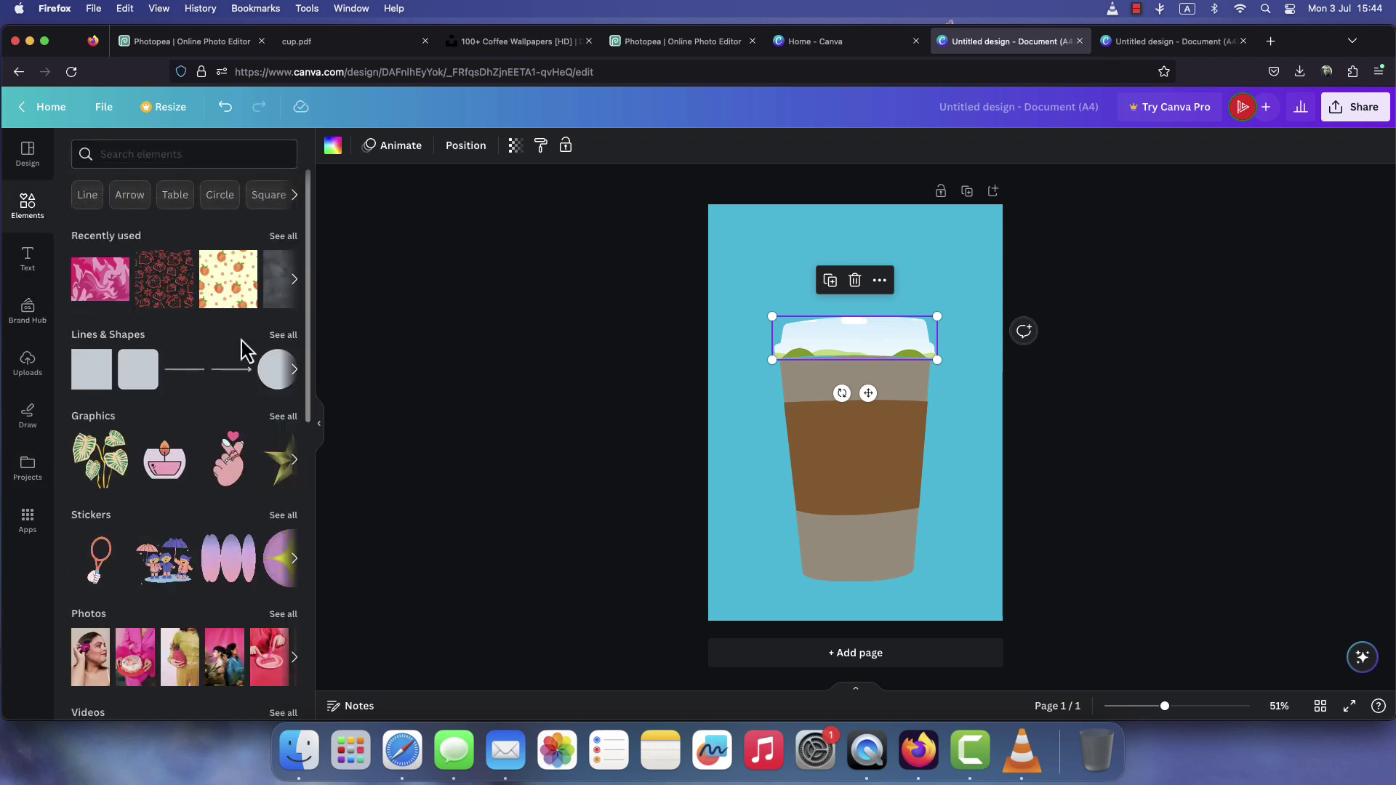
left_click(277, 295)
left_click_drag(819, 439, 858, 344)
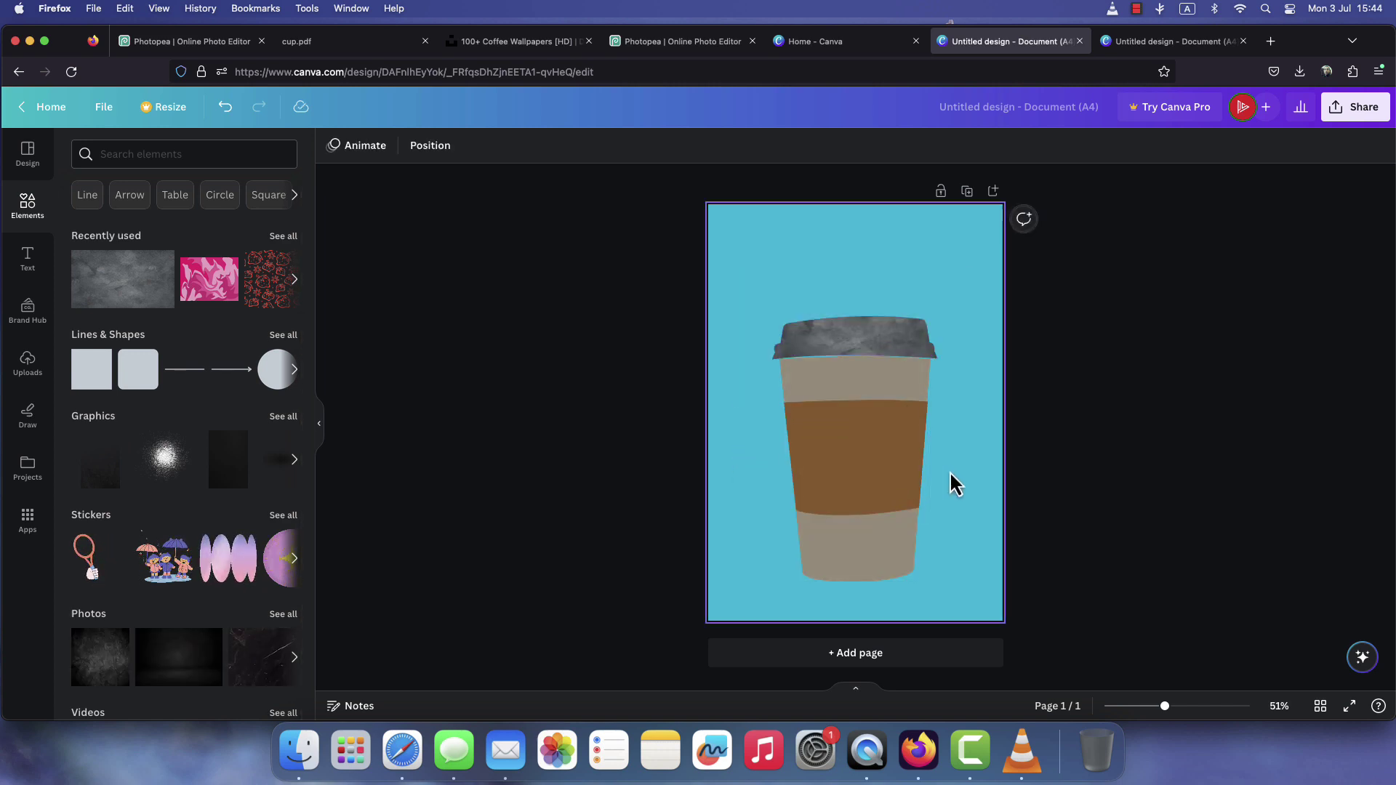
Clear the cup body's fill and drop the blue floral pattern into its top and bottom bands.
left_click(877, 398)
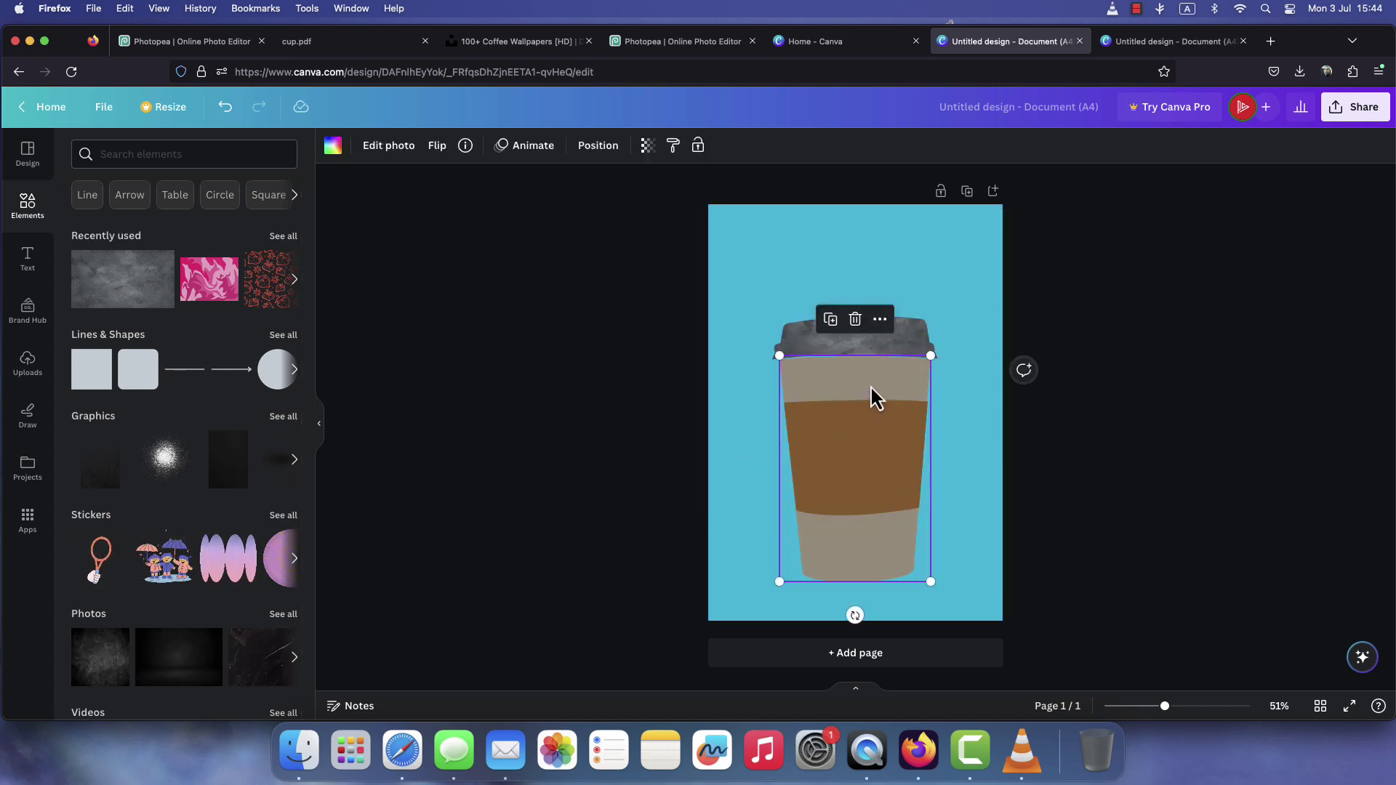
key("BackSpace")
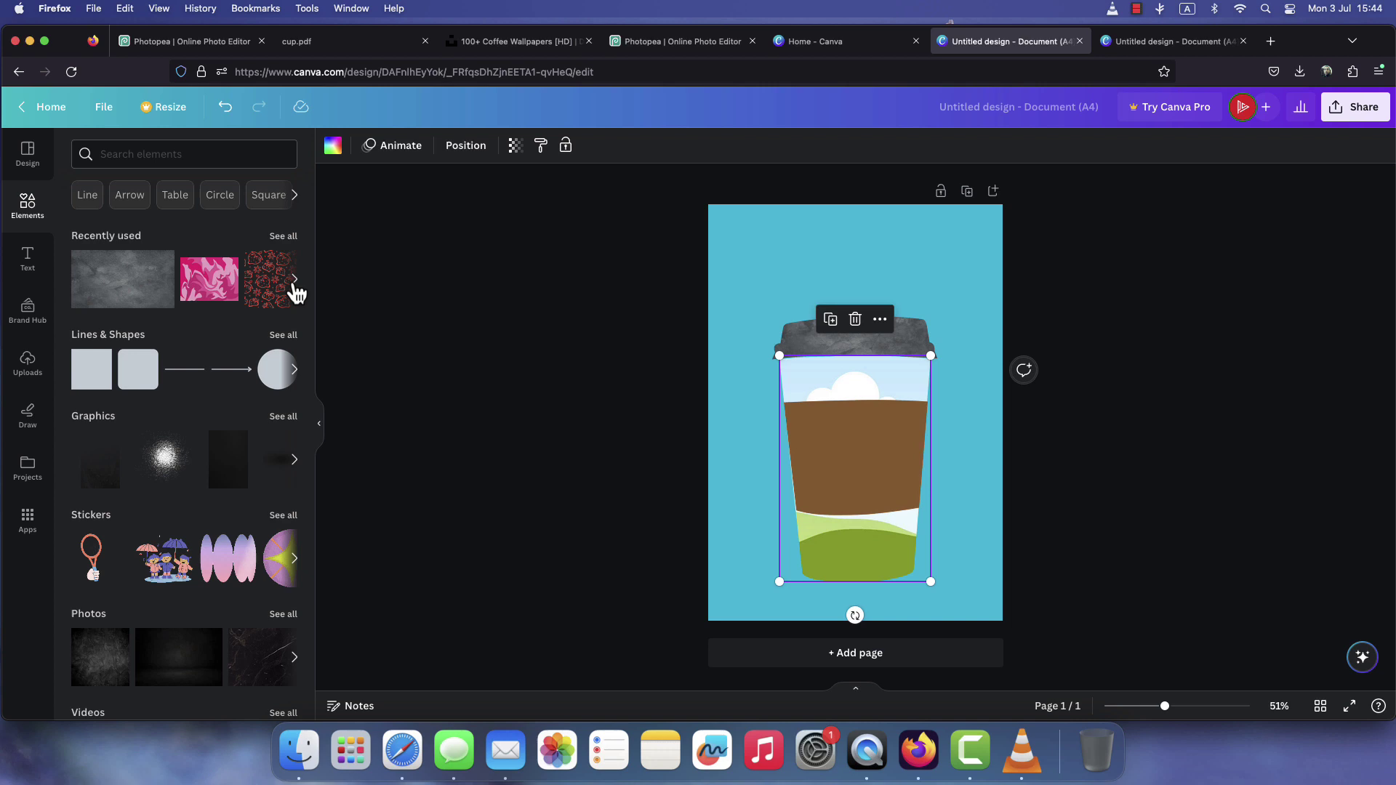
left_click(294, 280)
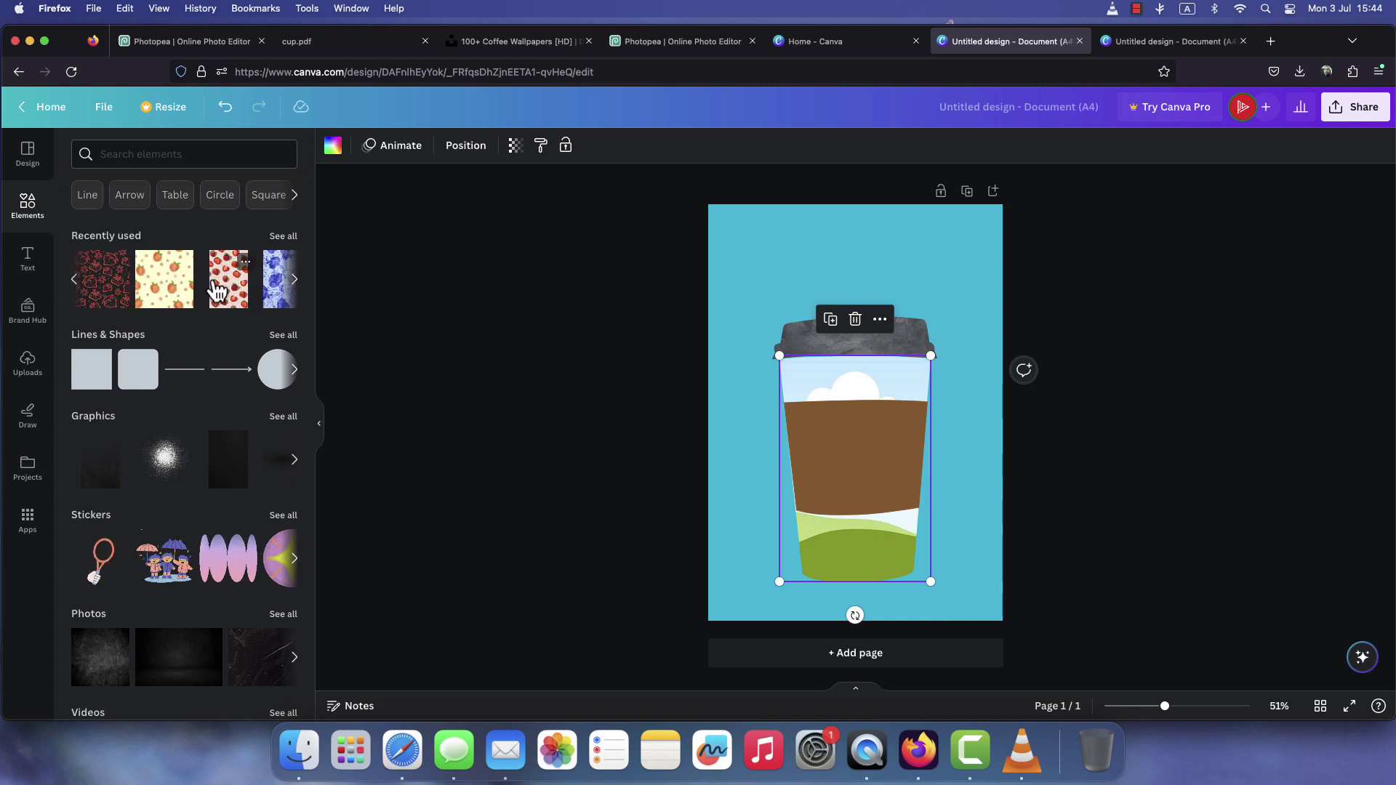
left_click(279, 290)
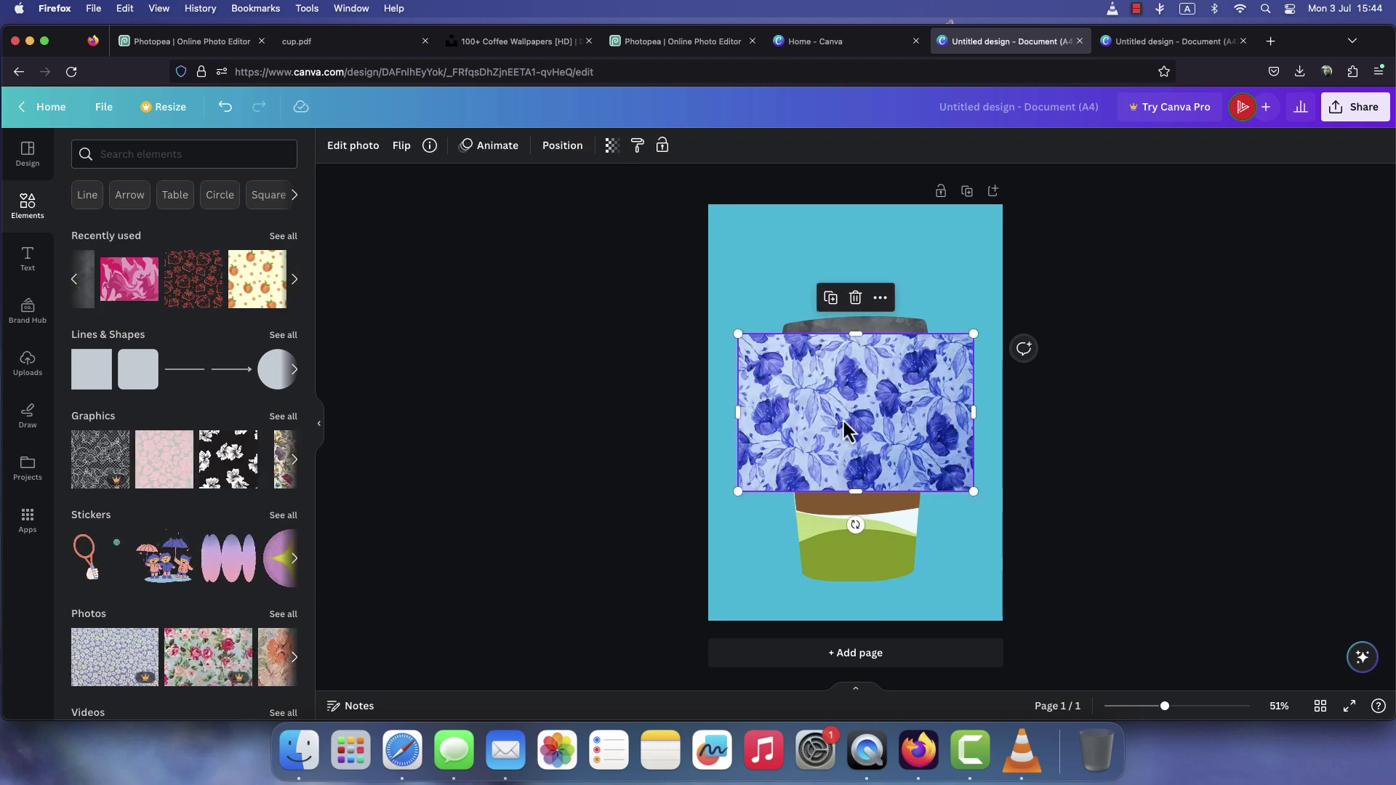
left_click_drag(903, 377, 914, 548)
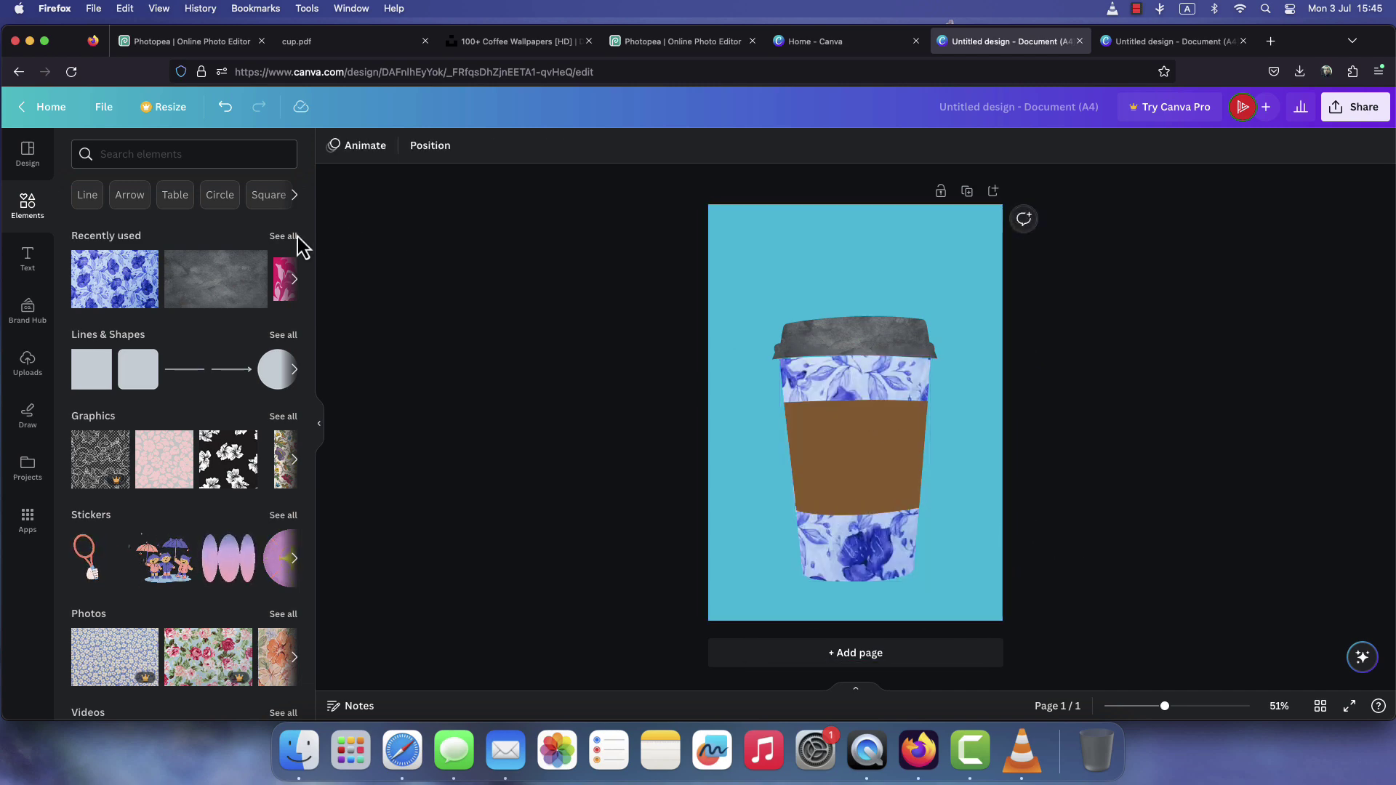
Fill the cup's middle band with the peach pattern and zoom to 150% to inspect.
left_click(296, 282)
left_click(240, 285)
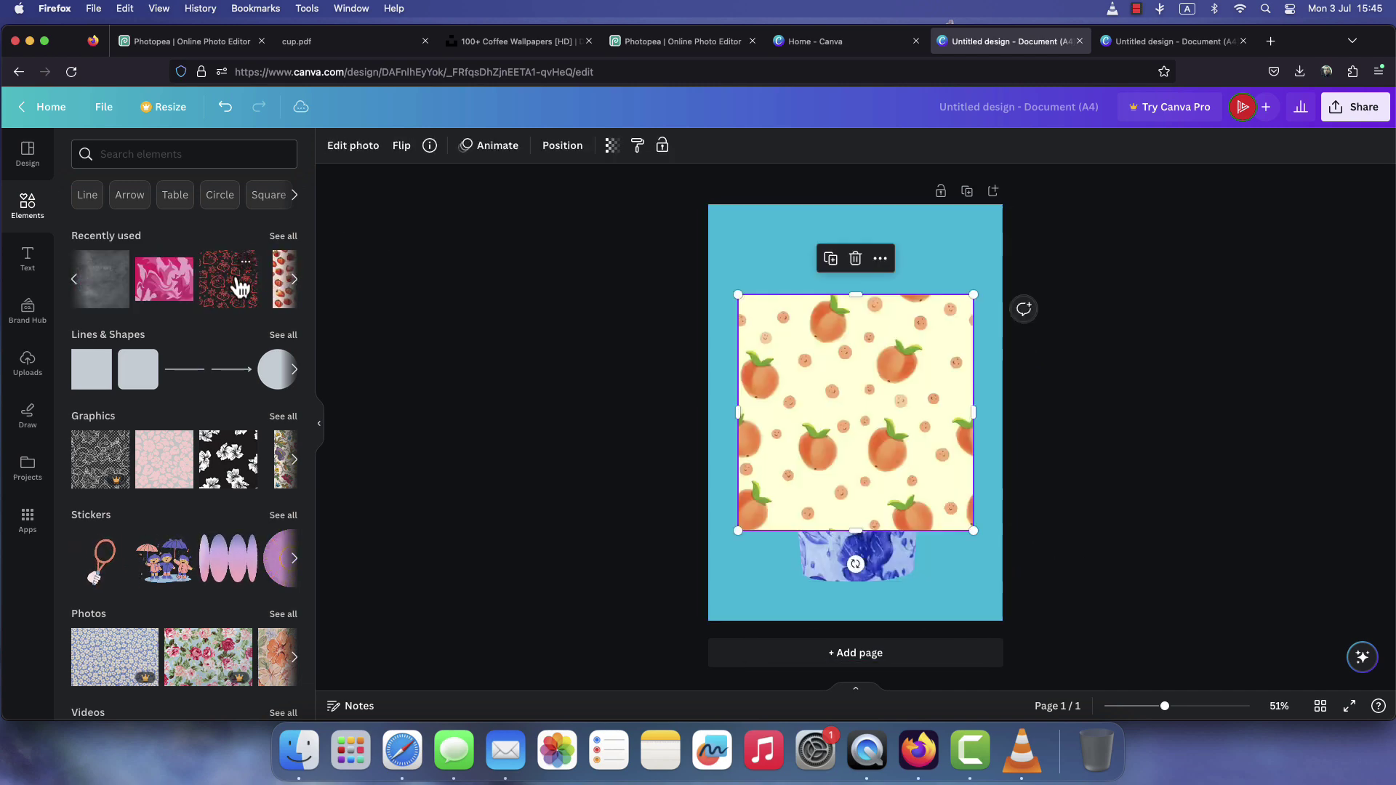
left_click_drag(903, 396, 905, 431)
key("super+equal")
key("super+equal")
key("super+equal")
key("super+equal")
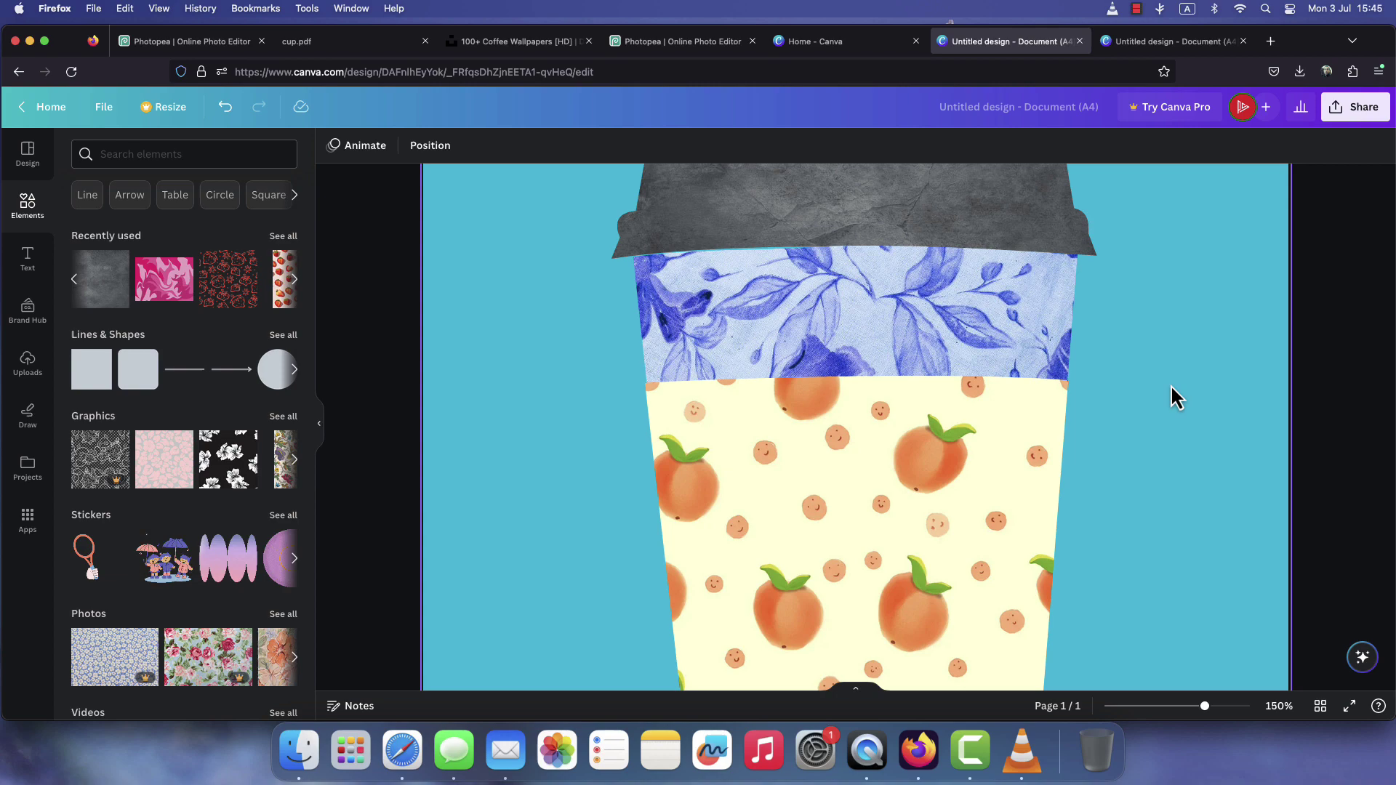
scroll(1184, 394, "up", 2)
scroll(1184, 394, "up", 3)
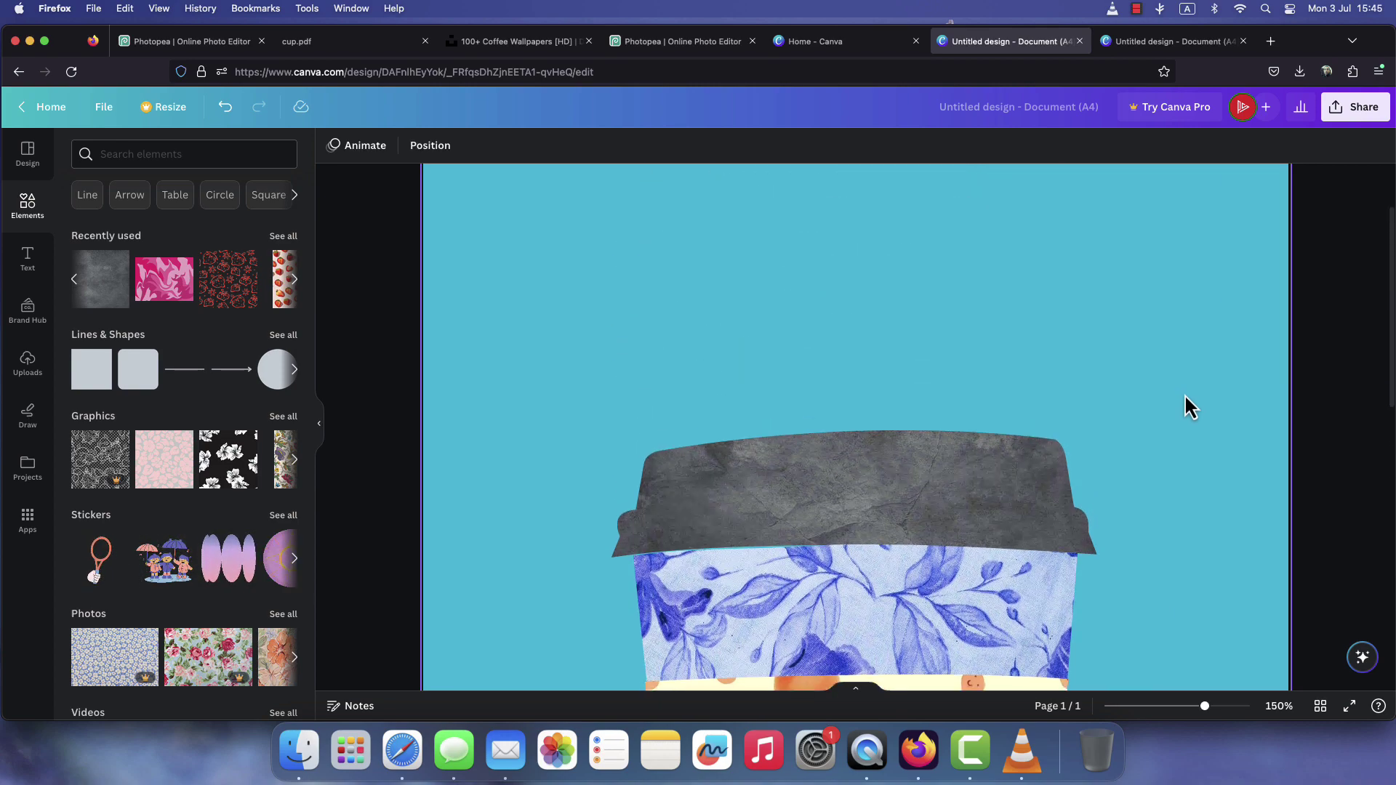
scroll(1185, 394, "down", 6)
scroll(1185, 394, "down", 5)
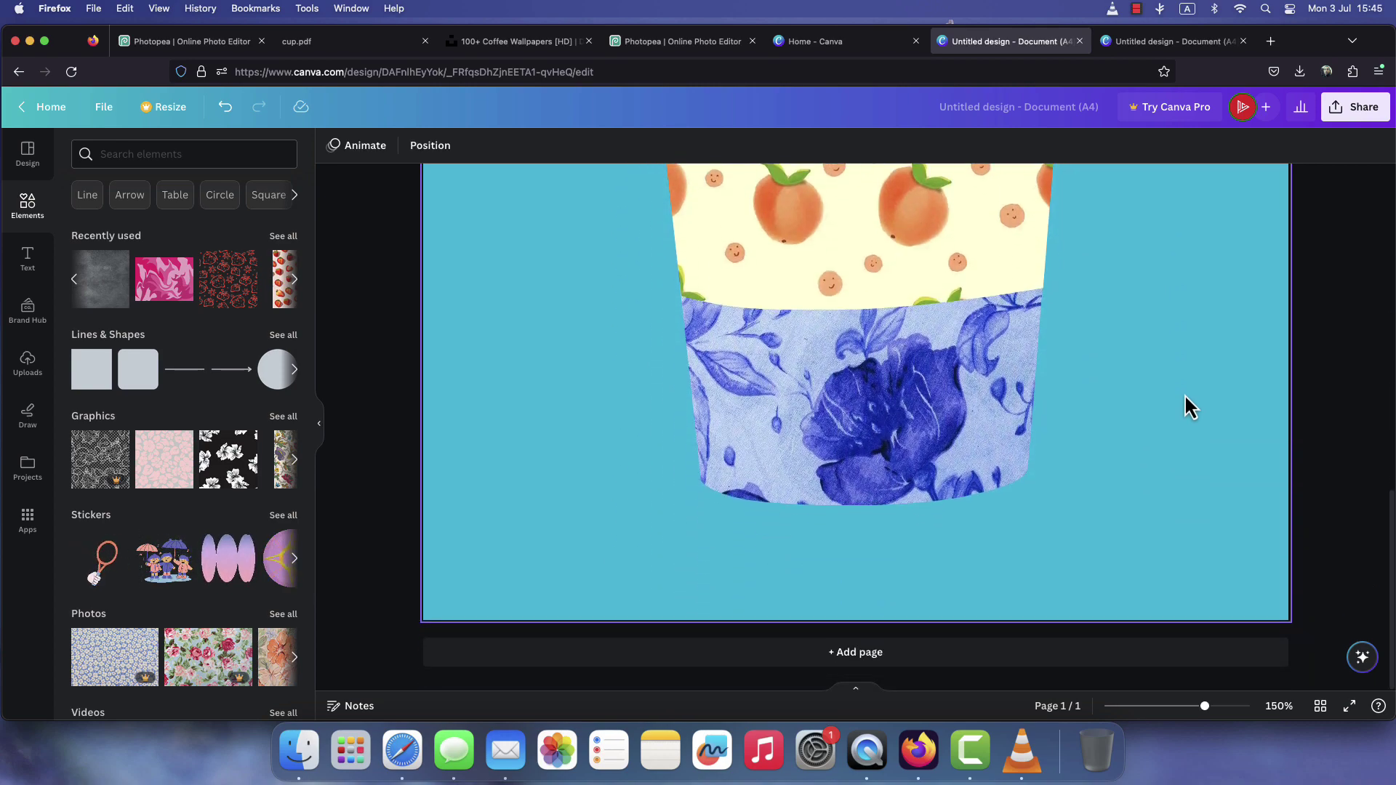